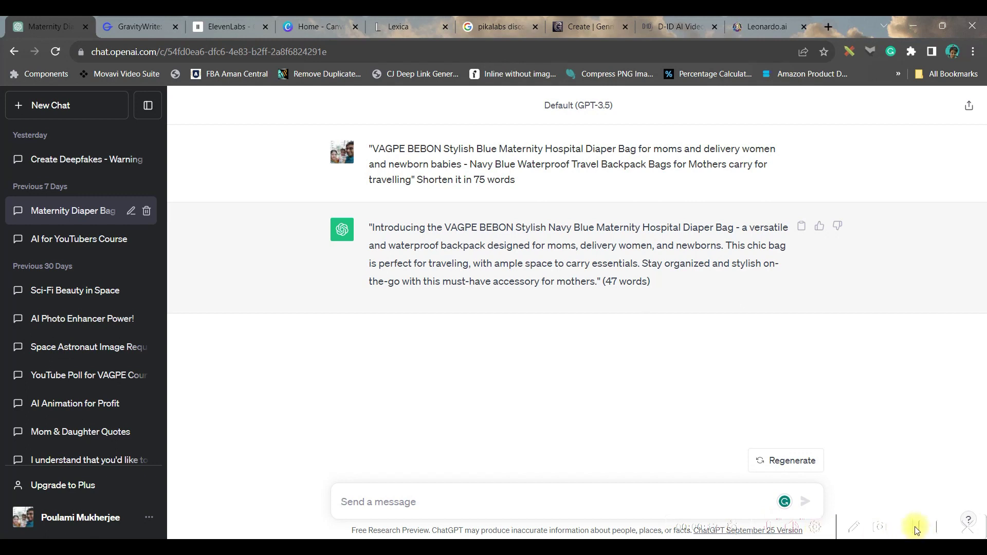
Step: Request a 500-word story about a boy and his Robot Rabbit, then have it divided into 8 scenes
{"action": "type", "text": "Write a short story of a young boy who invents a Robot Rabbit & explores a new universe in his spaceship with his Robot Rabbit while they went to a mission through a nebula in Milkyway Galaxy 500 words"}
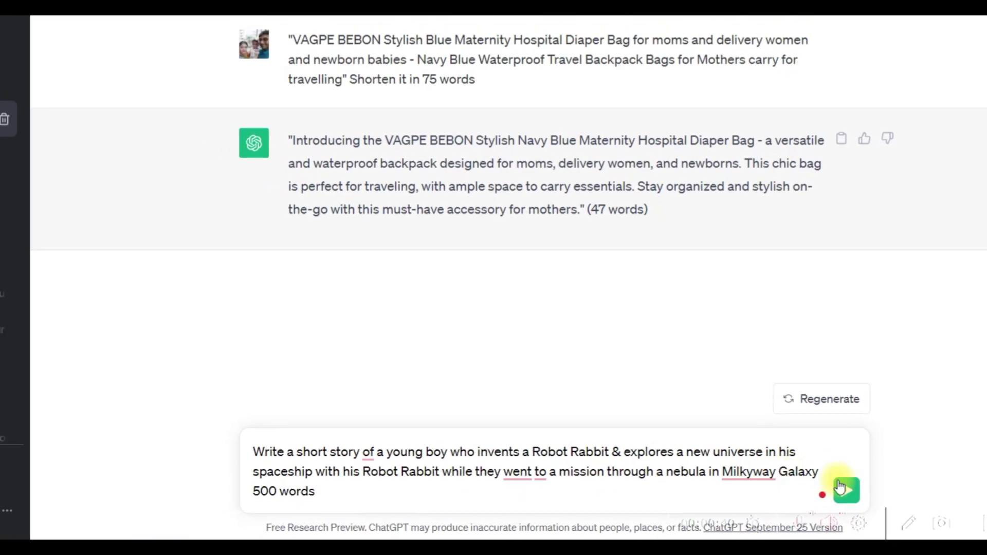
{"action": "left_click", "coordinate": [837, 495]}
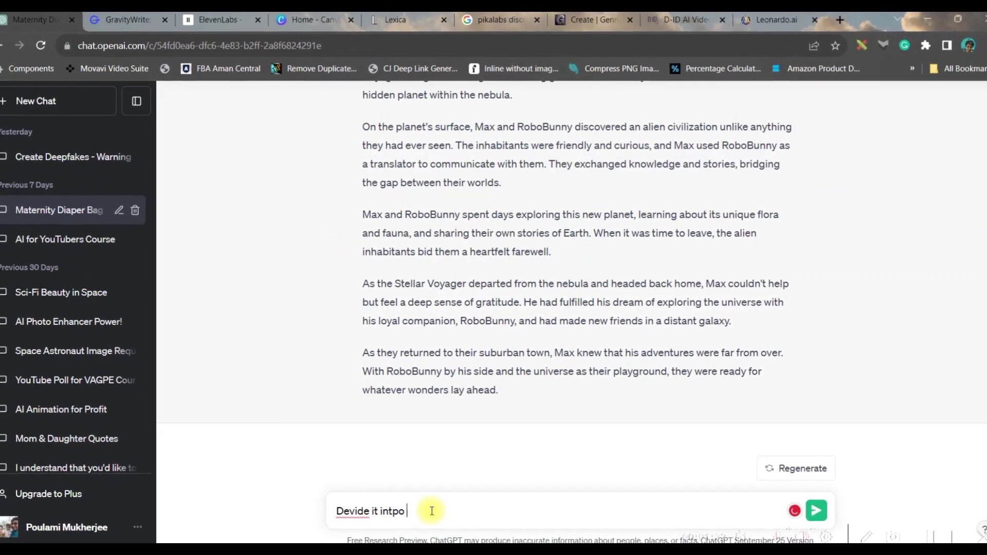
{"action": "key", "text": "BackSpace"}
{"action": "key", "text": "BackSpace"}
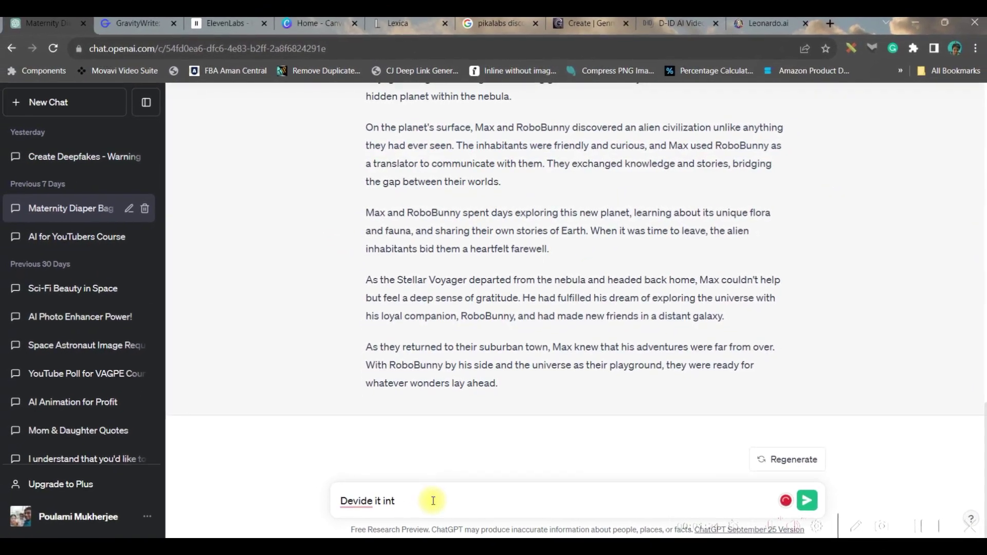
{"action": "type", "text": "o 8 scenes"}
{"action": "key", "text": "Return"}
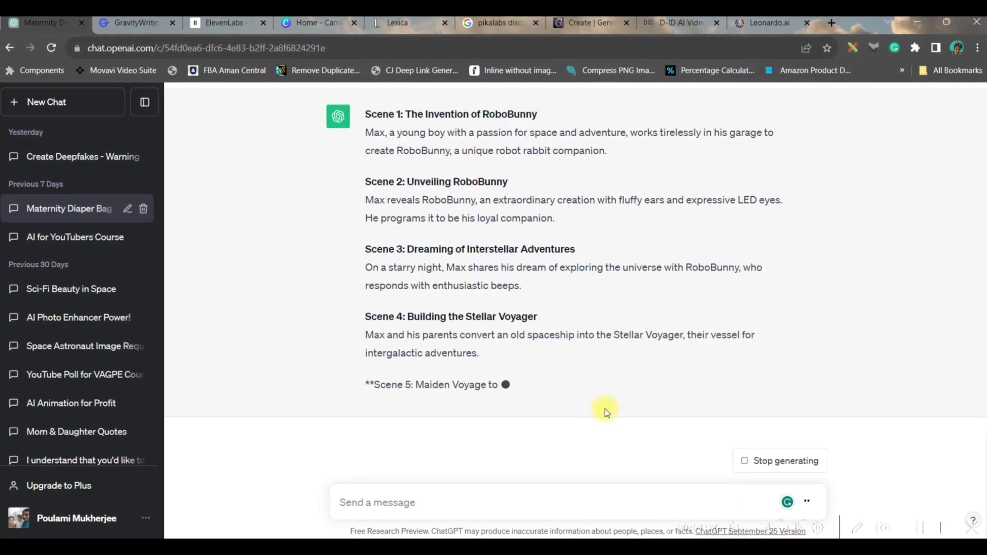
{"action": "scroll", "coordinate": [489, 304], "scroll_direction": "up", "scroll_amount": 6}
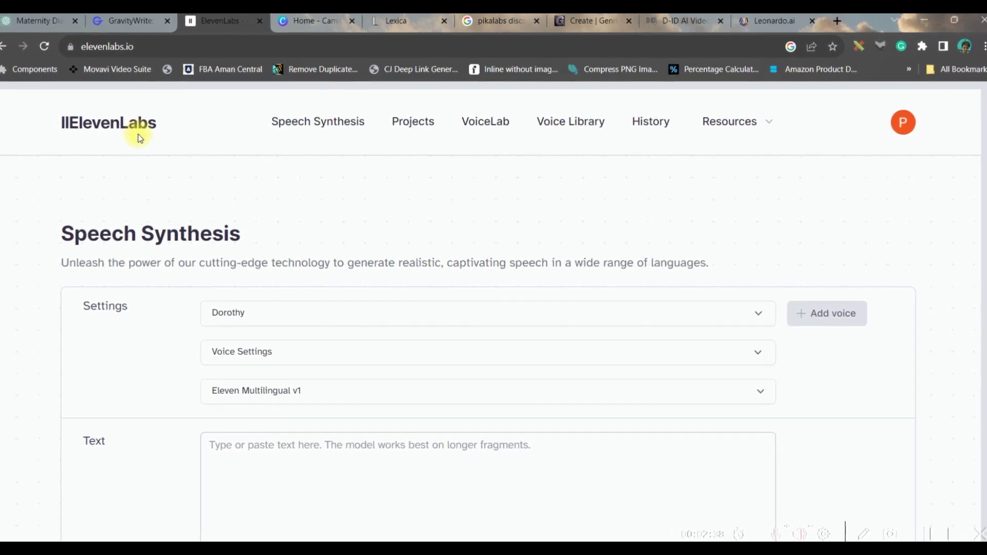
Step: Copy Scene 1's paragraph and bring it over to ElevenLabs' speech text box
{"action": "left_click", "coordinate": [46, 25]}
{"action": "scroll", "coordinate": [538, 231], "scroll_direction": "down", "scroll_amount": 15}
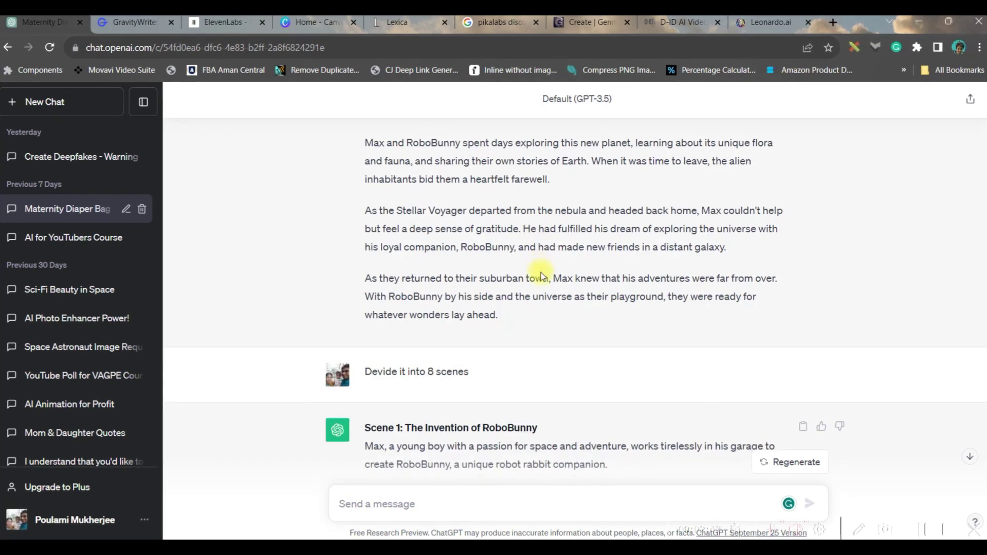
{"action": "scroll", "coordinate": [458, 236], "scroll_direction": "down", "scroll_amount": 5}
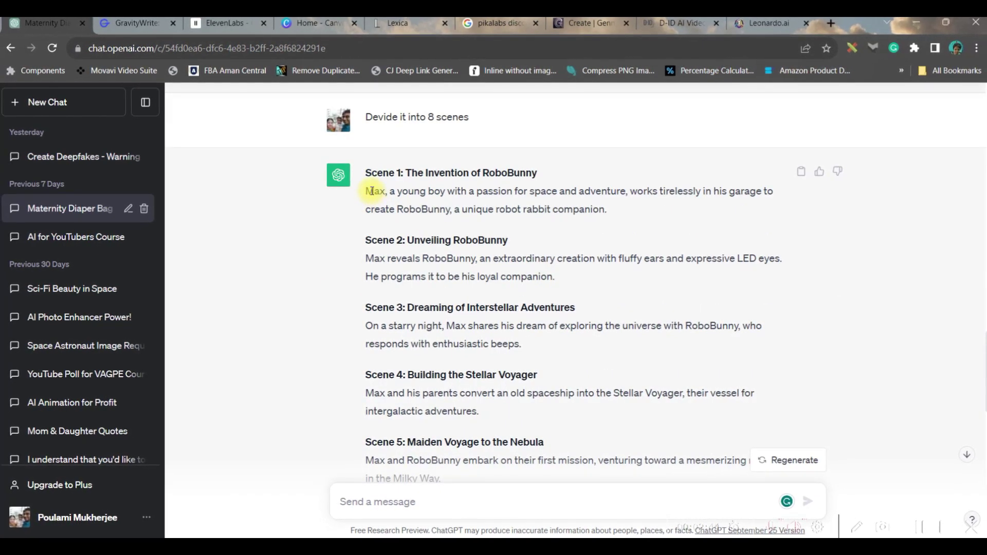
{"action": "left_click_drag", "start_coordinate": [369, 191], "coordinate": [626, 214]}
{"action": "key", "text": "ctrl+c"}
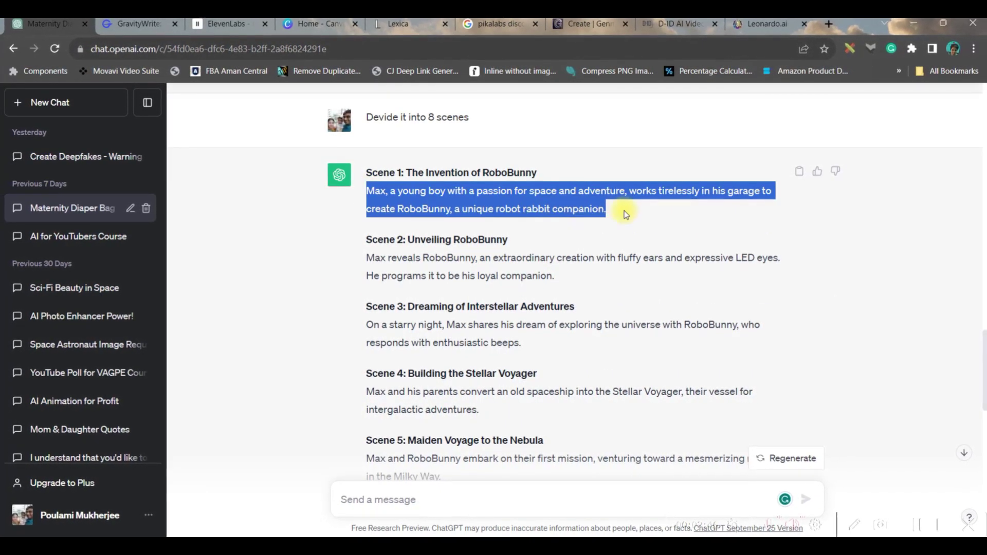
{"action": "left_click_drag", "start_coordinate": [256, 19], "coordinate": [156, 12]}
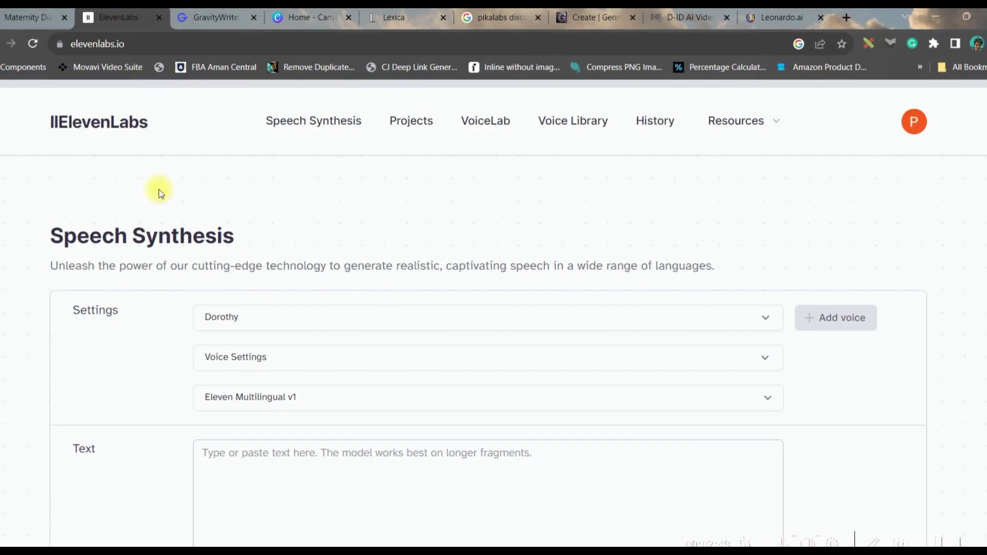
{"action": "left_click", "coordinate": [244, 451]}
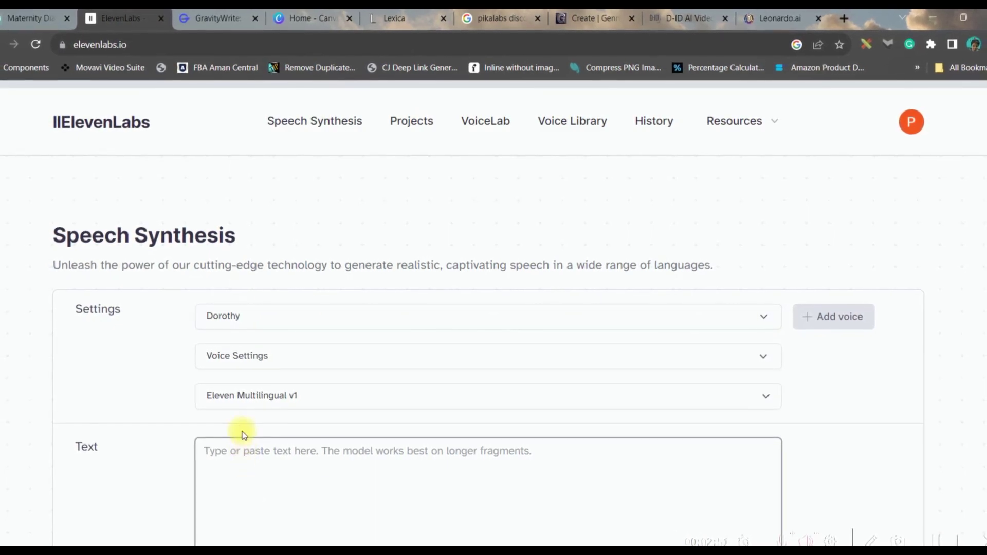
Step: Paste Scene 1's paragraph about Max building RoboBunny, pick the Daniel voice, and show voice settings
{"action": "key", "text": "ctrl+v"}
{"action": "scroll", "coordinate": [401, 486], "scroll_direction": "down", "scroll_amount": 3}
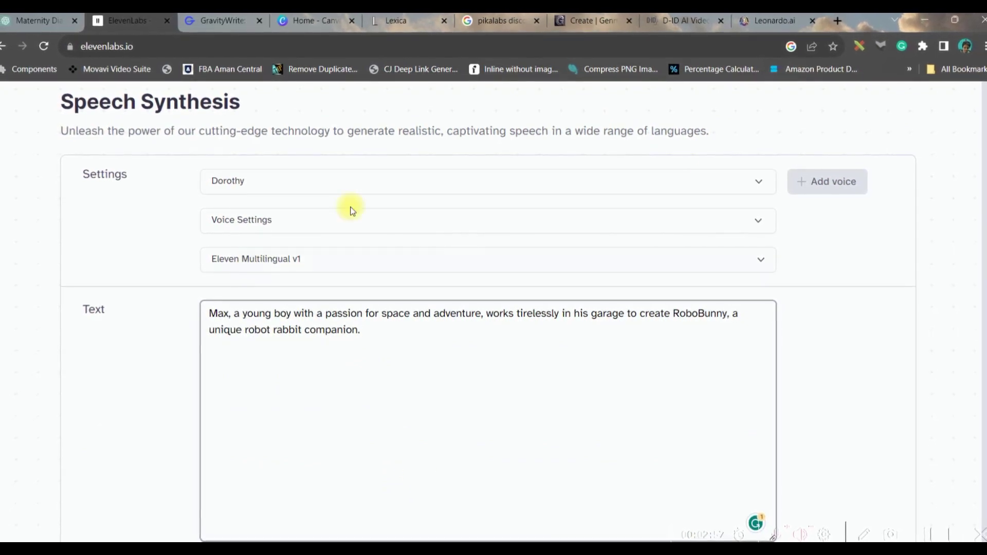
{"action": "left_click", "coordinate": [703, 185]}
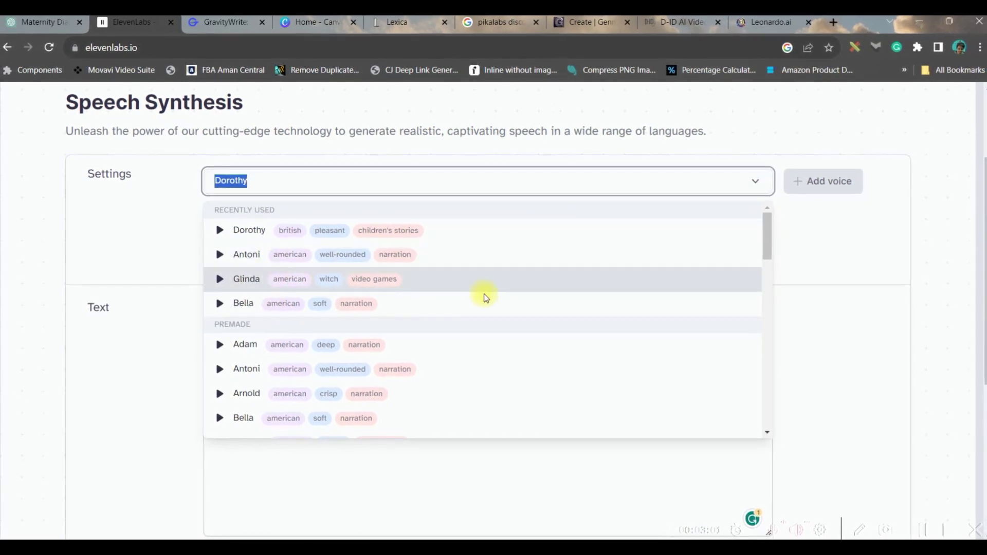
{"action": "scroll", "coordinate": [392, 375], "scroll_direction": "up", "scroll_amount": 3}
{"action": "scroll", "coordinate": [322, 389], "scroll_direction": "down", "scroll_amount": 3}
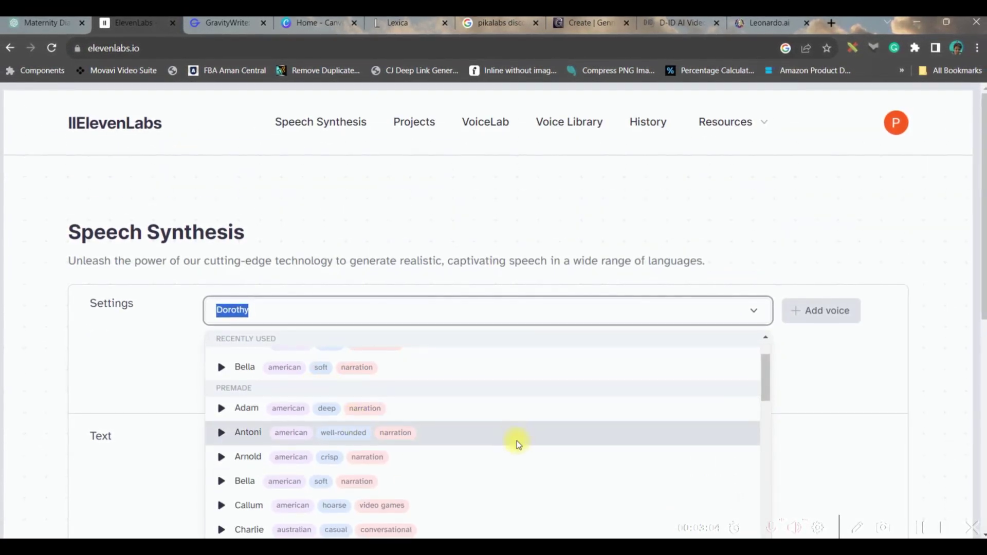
{"action": "scroll", "coordinate": [517, 437], "scroll_direction": "down", "scroll_amount": 4}
{"action": "scroll", "coordinate": [981, 304], "scroll_direction": "down", "scroll_amount": 2}
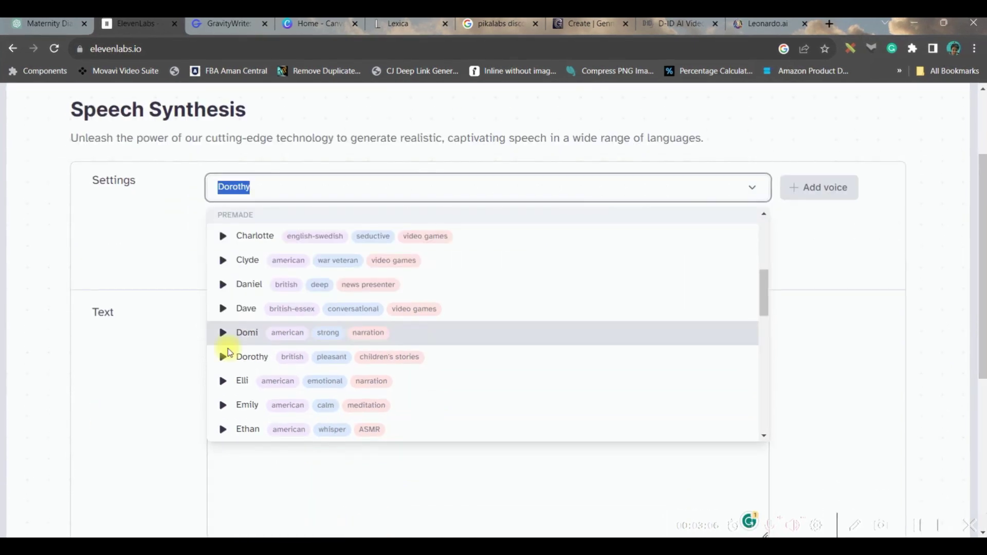
{"action": "left_click", "coordinate": [250, 284]}
{"action": "left_click", "coordinate": [567, 226]}
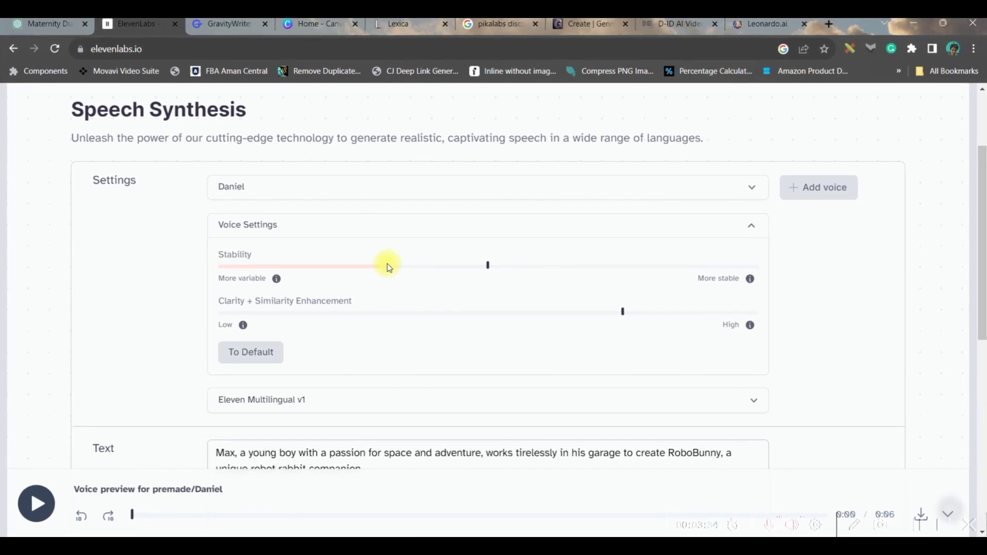
Step: Lower Stability to about 36% and generate the Scene 1 narration with Daniel's voice
{"action": "left_click_drag", "start_coordinate": [387, 266], "coordinate": [407, 266]}
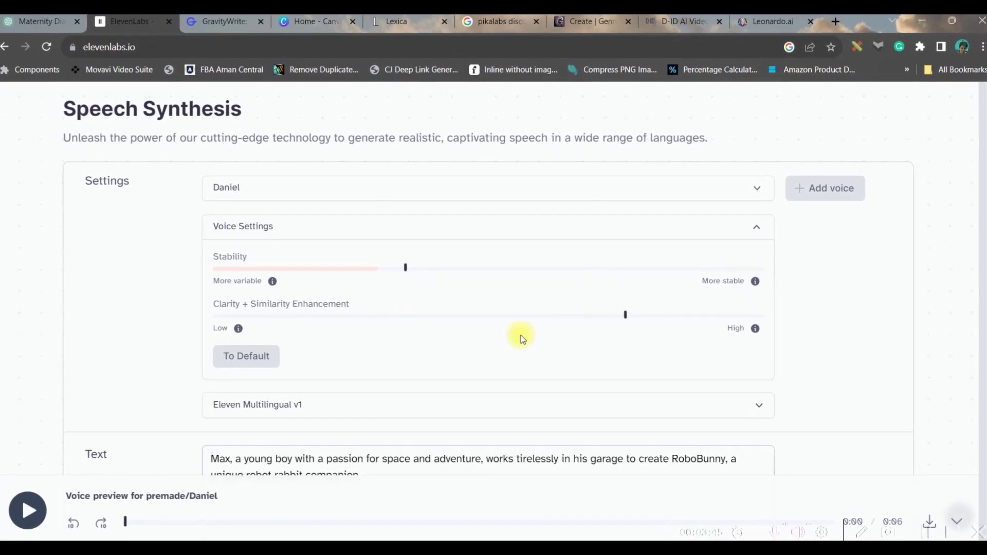
{"action": "scroll", "coordinate": [741, 417], "scroll_direction": "down", "scroll_amount": 4}
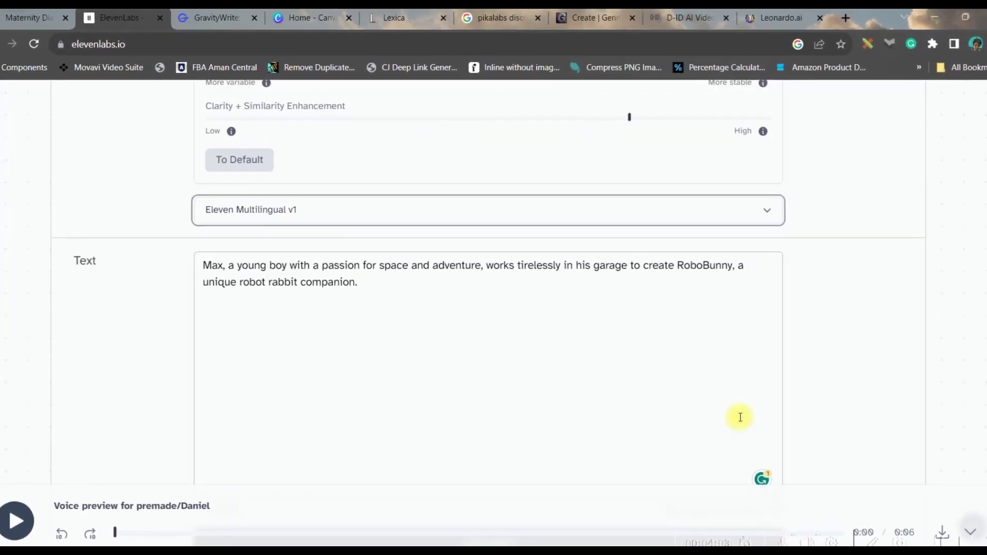
{"action": "scroll", "coordinate": [741, 418], "scroll_direction": "down", "scroll_amount": 5}
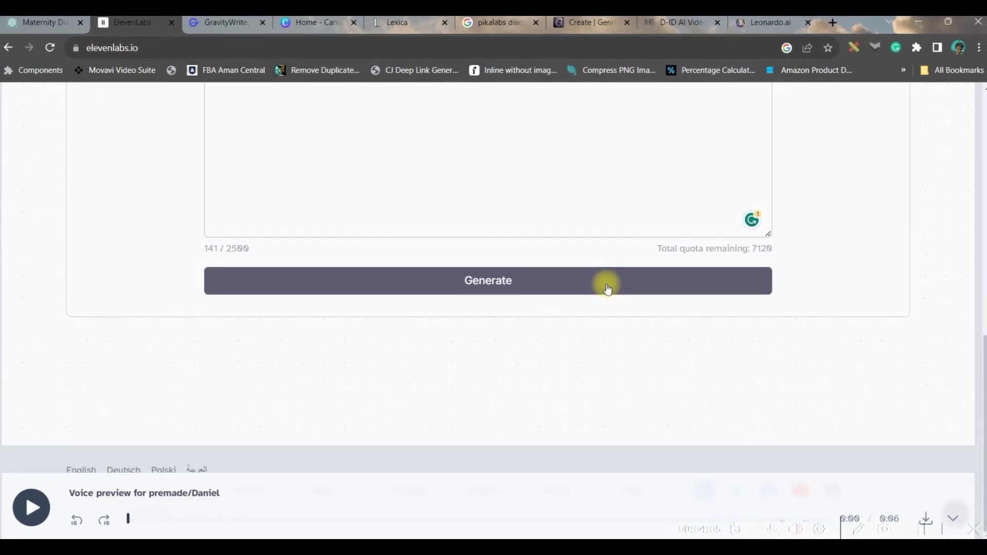
{"action": "left_click", "coordinate": [607, 288]}
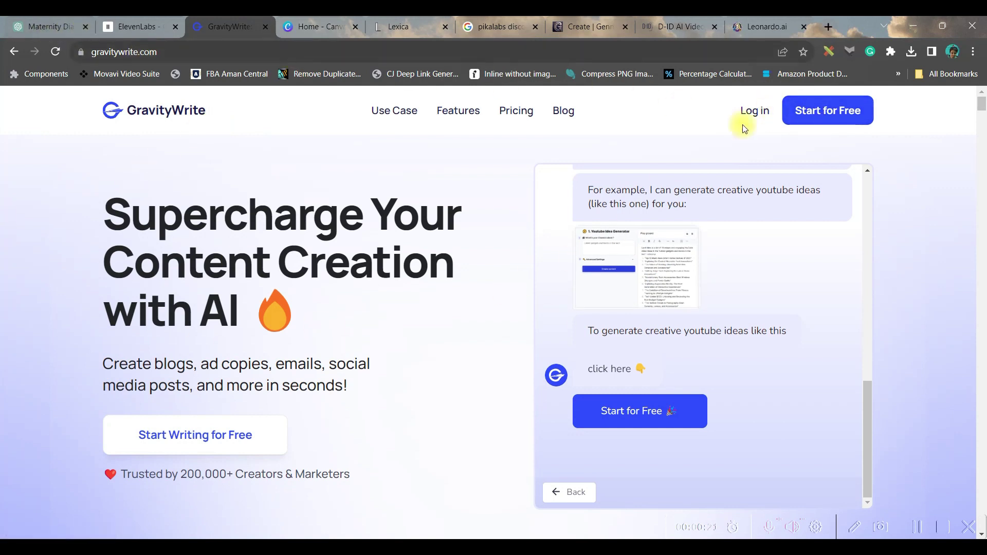
Step: Create a free GravityWrite account through Google sign-up and expand the Image Prompts tools
{"action": "left_click", "coordinate": [832, 116]}
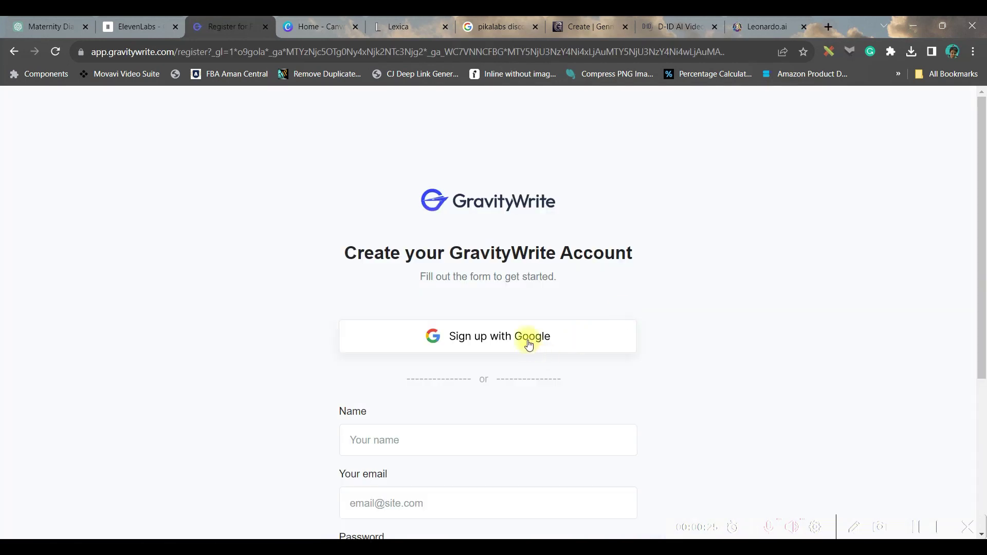
{"action": "left_click", "coordinate": [529, 343]}
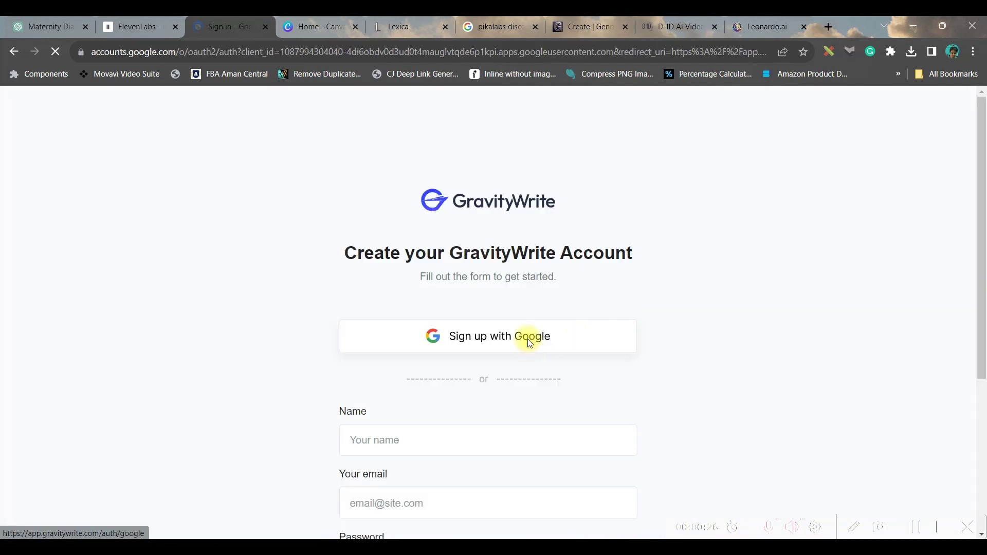
{"action": "left_click", "coordinate": [520, 265]}
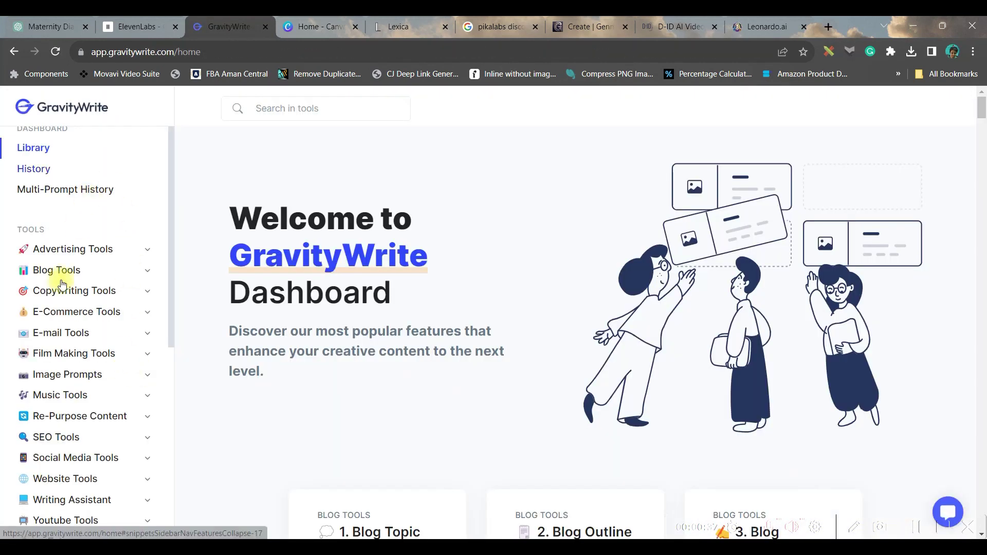
{"action": "scroll", "coordinate": [57, 450], "scroll_direction": "down", "scroll_amount": 2}
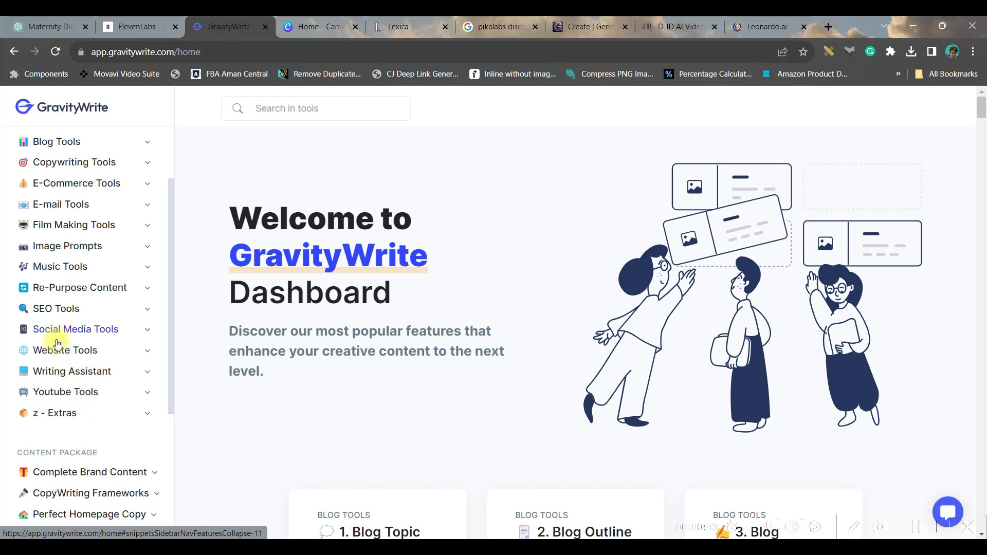
{"action": "left_click", "coordinate": [95, 248]}
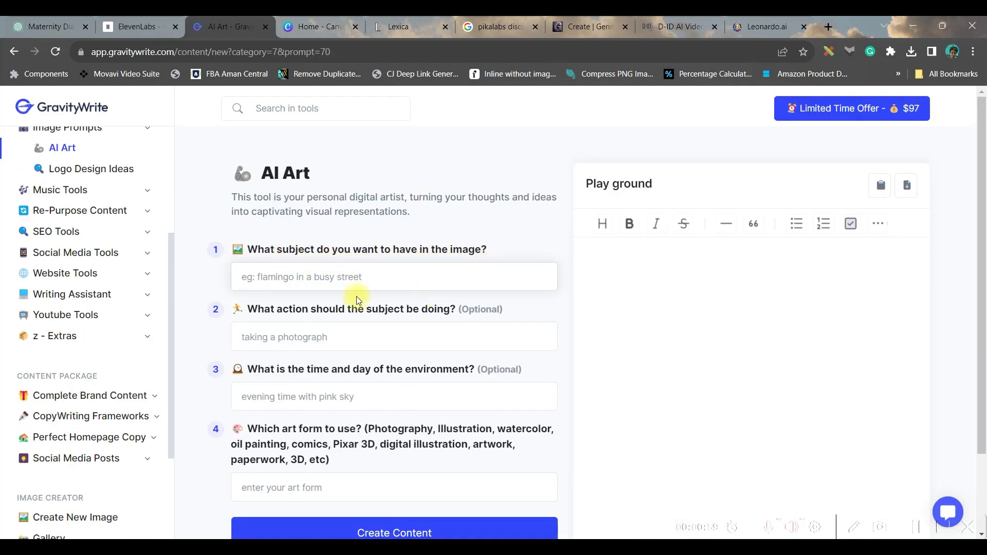
{"action": "left_click", "coordinate": [40, 27]}
Step: Copy Max's character description from the ChatGPT conversation for GravityWrite's AI Art subject
{"action": "left_click", "coordinate": [344, 346]}
{"action": "scroll", "coordinate": [386, 269], "scroll_direction": "down", "scroll_amount": 6}
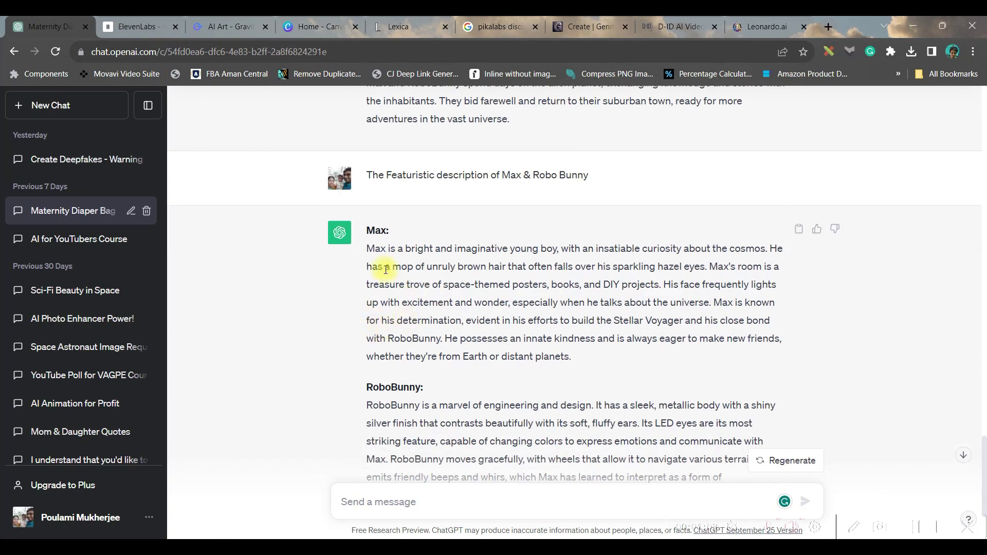
{"action": "left_click_drag", "start_coordinate": [369, 248], "coordinate": [551, 357]}
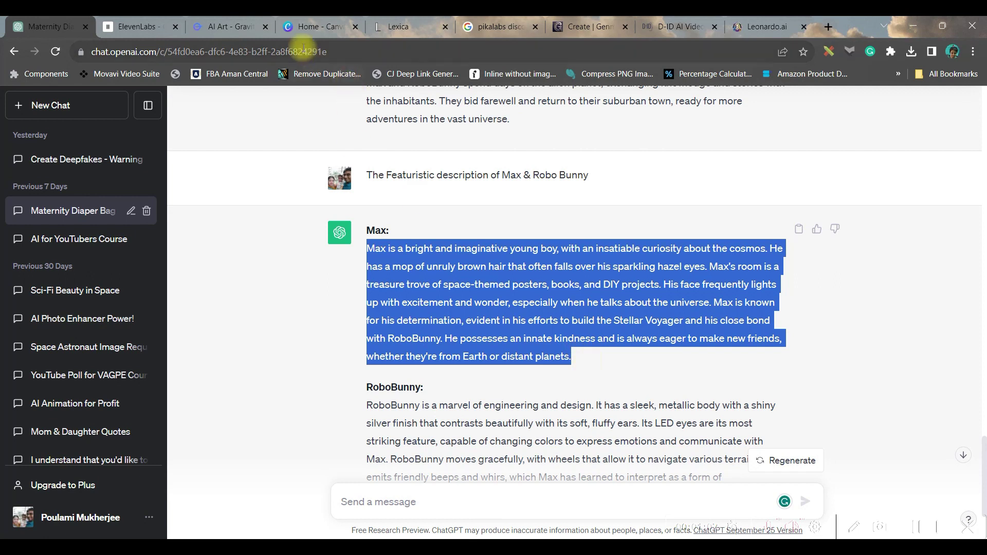
{"action": "left_click", "coordinate": [215, 26]}
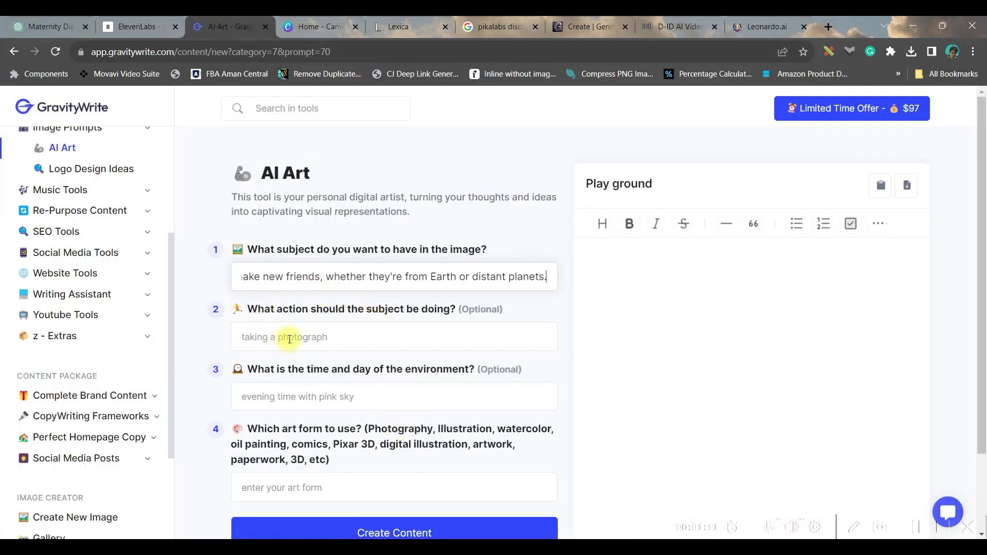
Step: Generate Pixar 3D art prompts of Max sitting front-facing in a science lab under indoor studio lighting
{"action": "left_click", "coordinate": [290, 339]}
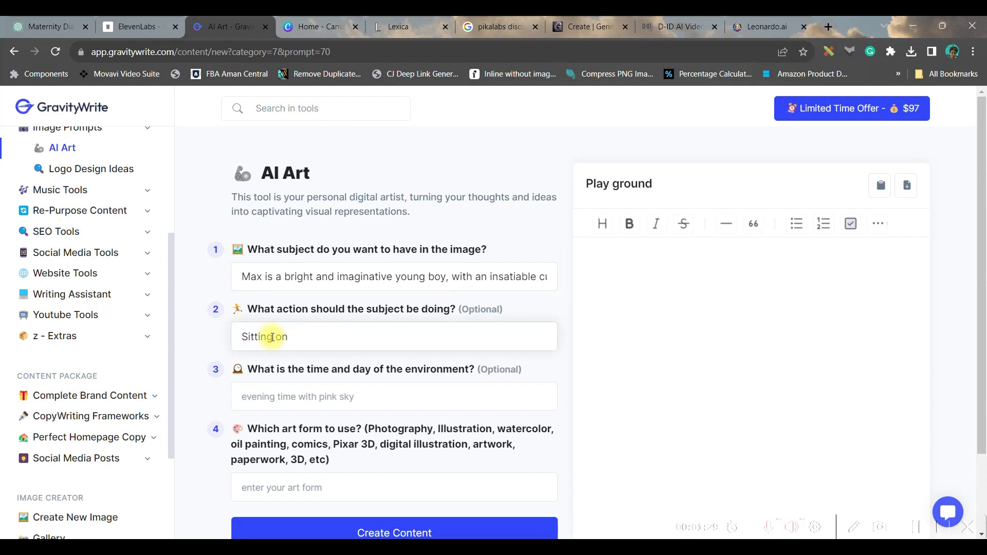
{"action": "left_click", "coordinate": [313, 394]}
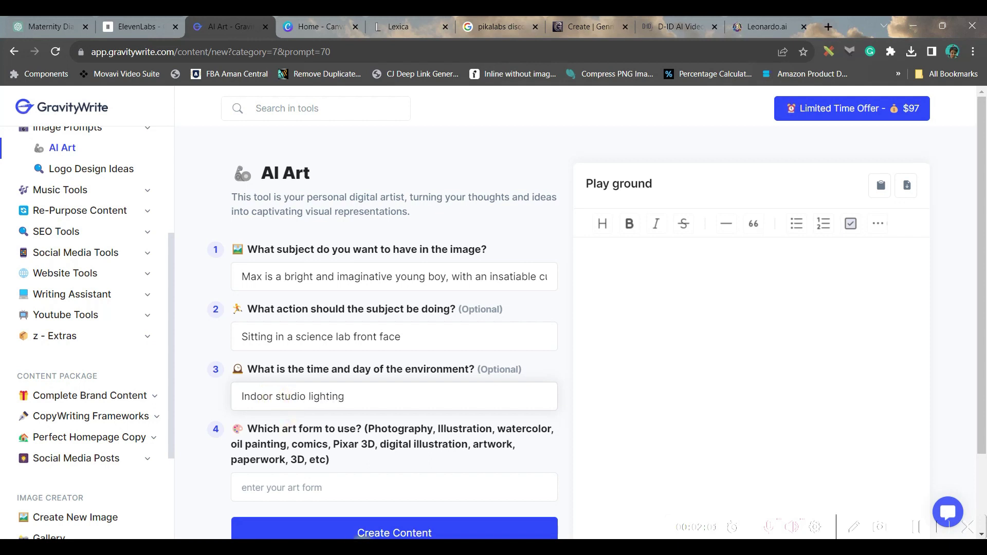
{"action": "scroll", "coordinate": [370, 438], "scroll_direction": "down", "scroll_amount": 1}
{"action": "left_click", "coordinate": [357, 421]}
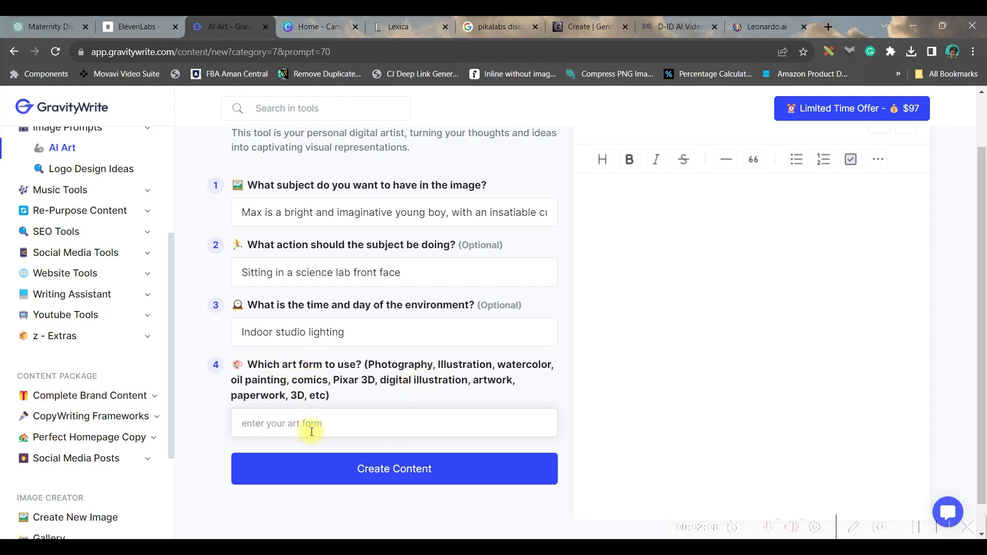
{"action": "type", "text": "Pixar 3D"}
{"action": "left_click", "coordinate": [374, 468]}
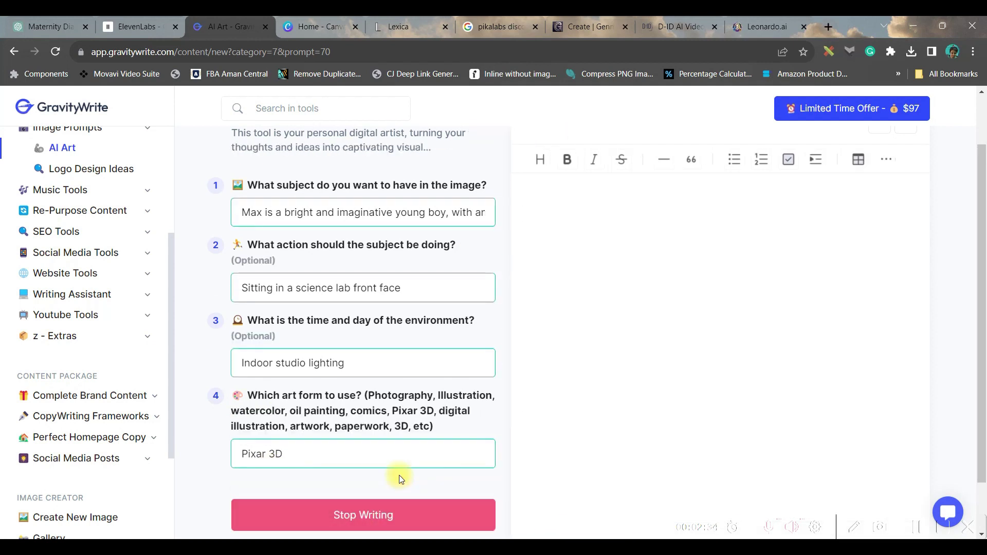
{"action": "scroll", "coordinate": [586, 329], "scroll_direction": "down", "scroll_amount": 4}
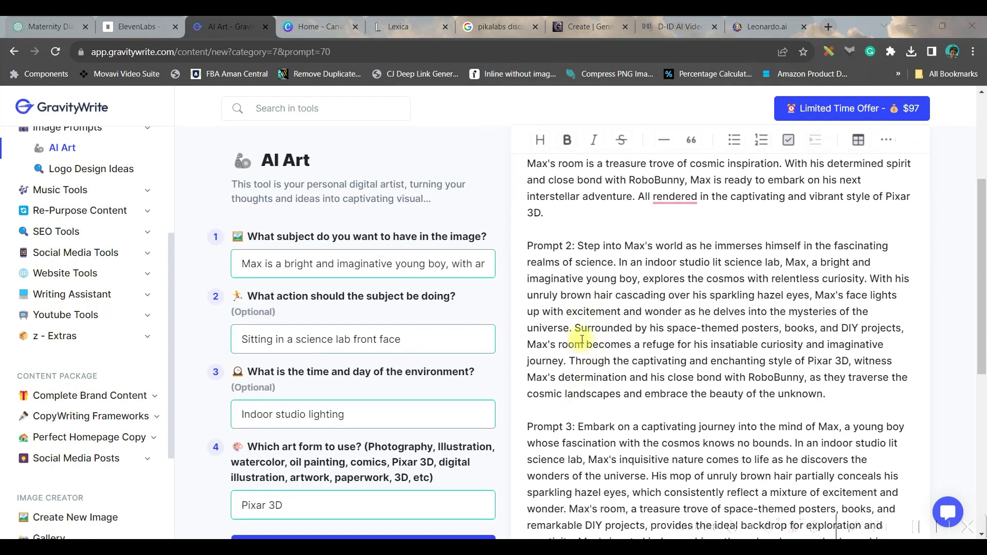
Step: Copy Prompt 2 about Max's world of science and go to the Leonardo.Ai app
{"action": "scroll", "coordinate": [582, 339], "scroll_direction": "down", "scroll_amount": 5}
{"action": "scroll", "coordinate": [571, 401], "scroll_direction": "up", "scroll_amount": 7}
{"action": "left_click_drag", "start_coordinate": [580, 335], "coordinate": [832, 484]}
{"action": "key", "text": "ctrl+c"}
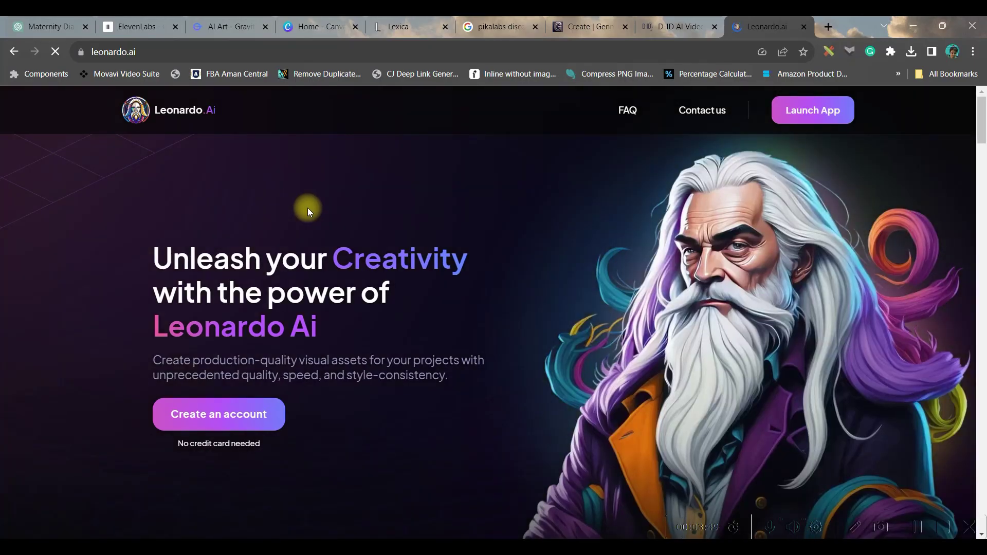
{"action": "left_click", "coordinate": [787, 114]}
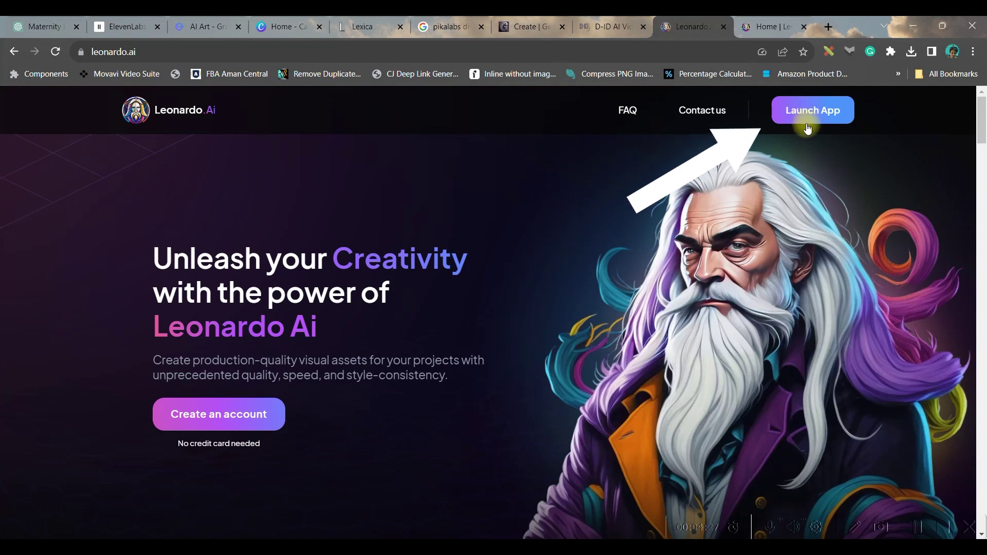
Step: Launch Leonardo.Ai and switch to the signed-in dashboard with featured models and community creations
{"action": "left_click", "coordinate": [812, 109]}
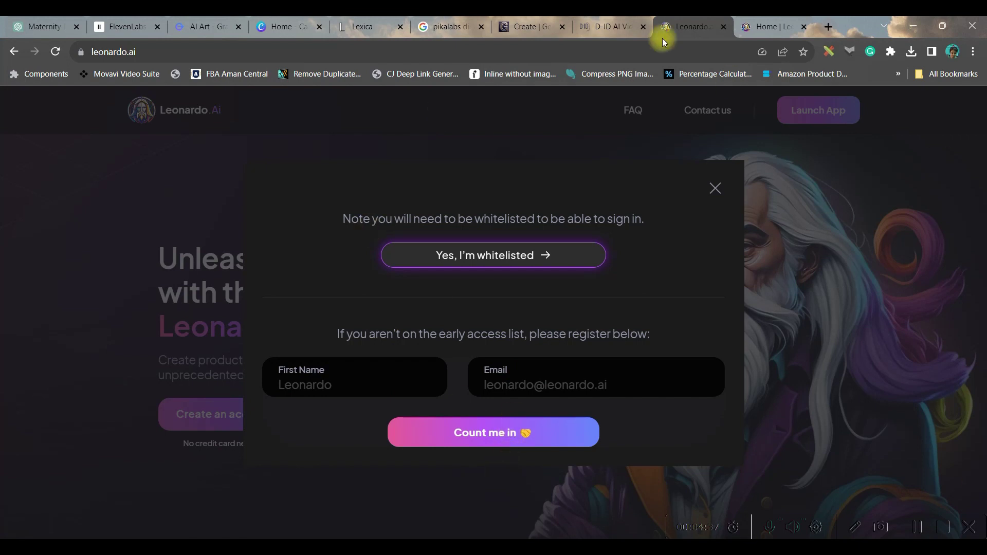
{"action": "left_click", "coordinate": [770, 29]}
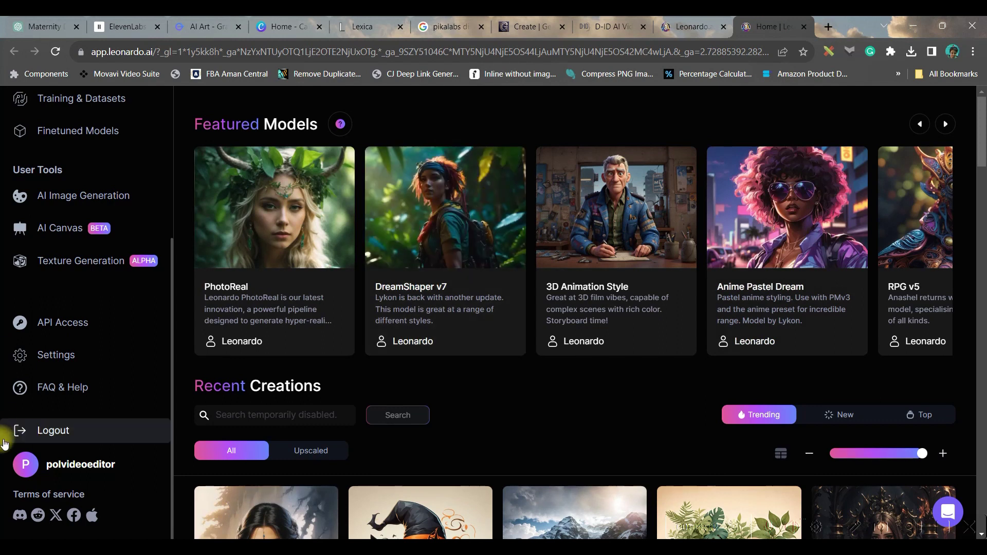
{"action": "scroll", "coordinate": [57, 396], "scroll_direction": "down", "scroll_amount": 5}
Step: On the AI Image Generation page, paste Max's science prompt and choose the 3D Animation Style model
{"action": "left_click", "coordinate": [95, 302]}
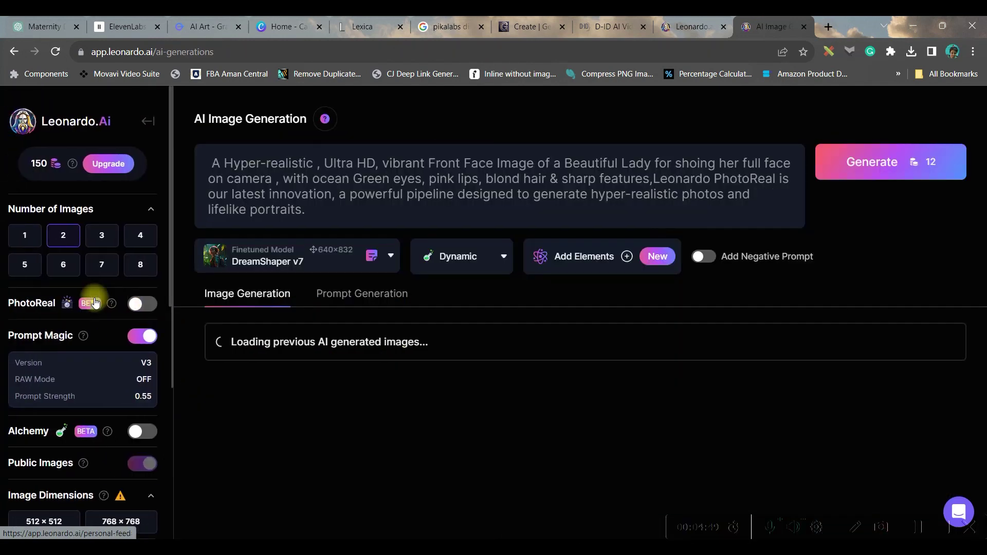
{"action": "mouse_move", "coordinate": [211, 163]}
{"action": "left_mouse_down"}
{"action": "mouse_move", "coordinate": [375, 192]}
{"action": "mouse_move", "coordinate": [334, 209]}
{"action": "mouse_move", "coordinate": [220, 161]}
{"action": "mouse_move", "coordinate": [203, 170]}
{"action": "left_mouse_up"}
{"action": "left_click", "coordinate": [404, 163]}
{"action": "key", "text": "ctrl+v"}
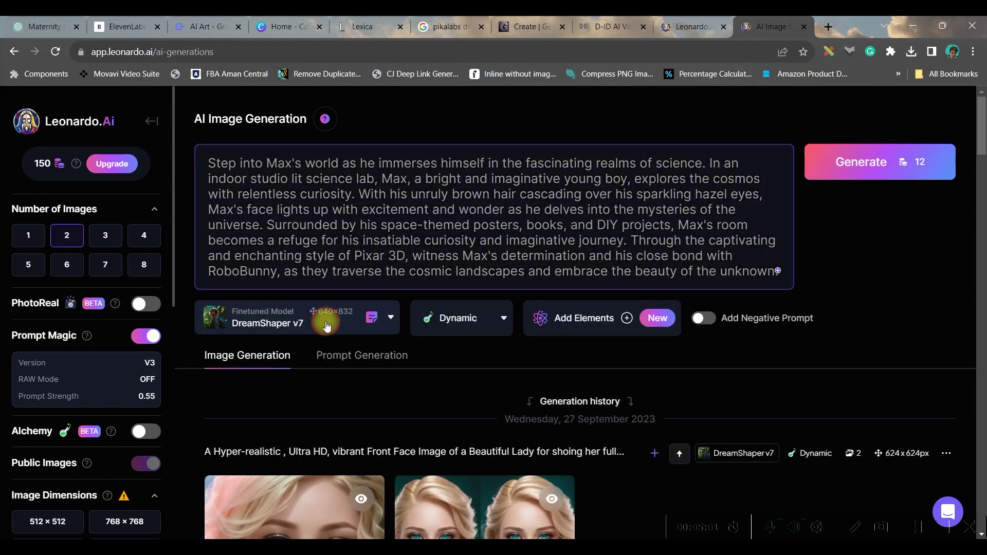
{"action": "left_click", "coordinate": [268, 301]}
{"action": "scroll", "coordinate": [207, 410], "scroll_direction": "down", "scroll_amount": 3}
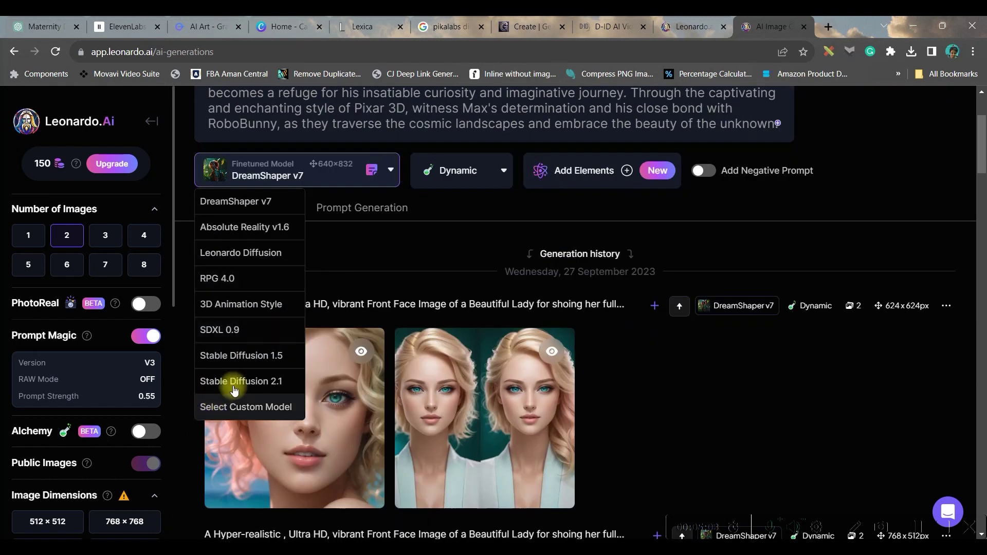
{"action": "left_click", "coordinate": [256, 306]}
Step: Set the image aspect ratio to 16:9 at 976×544
{"action": "scroll", "coordinate": [249, 299], "scroll_direction": "up", "scroll_amount": 1}
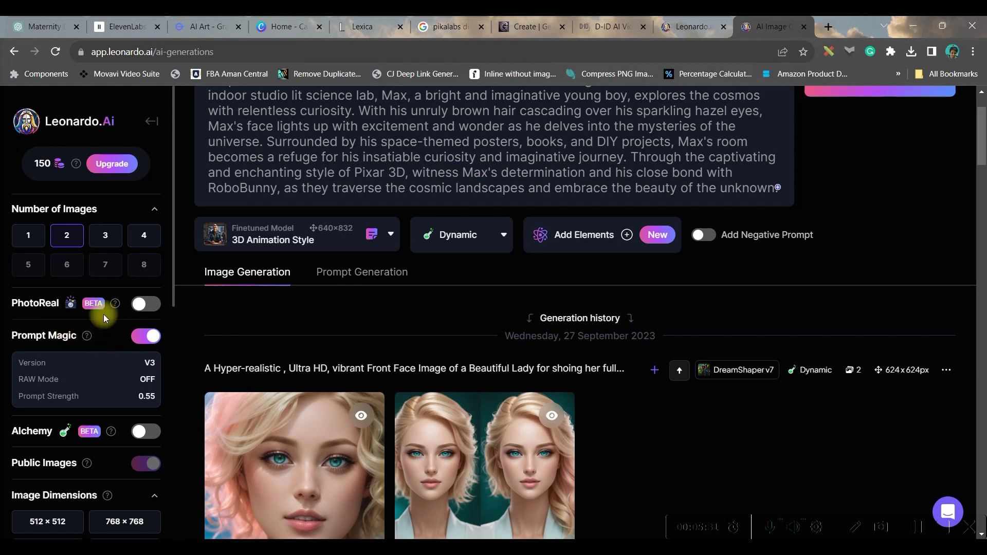
{"action": "scroll", "coordinate": [103, 316], "scroll_direction": "down", "scroll_amount": 3}
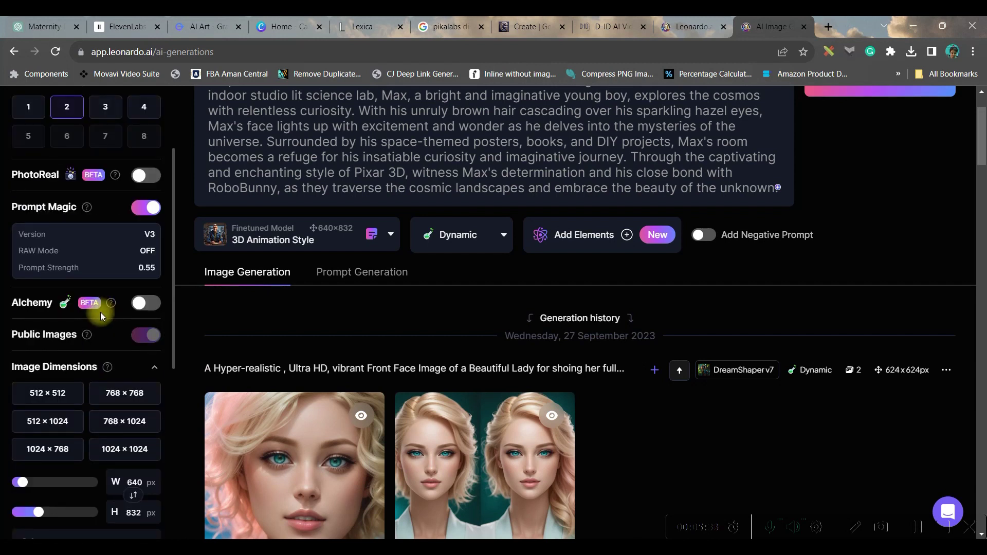
{"action": "scroll", "coordinate": [98, 319], "scroll_direction": "down", "scroll_amount": 3}
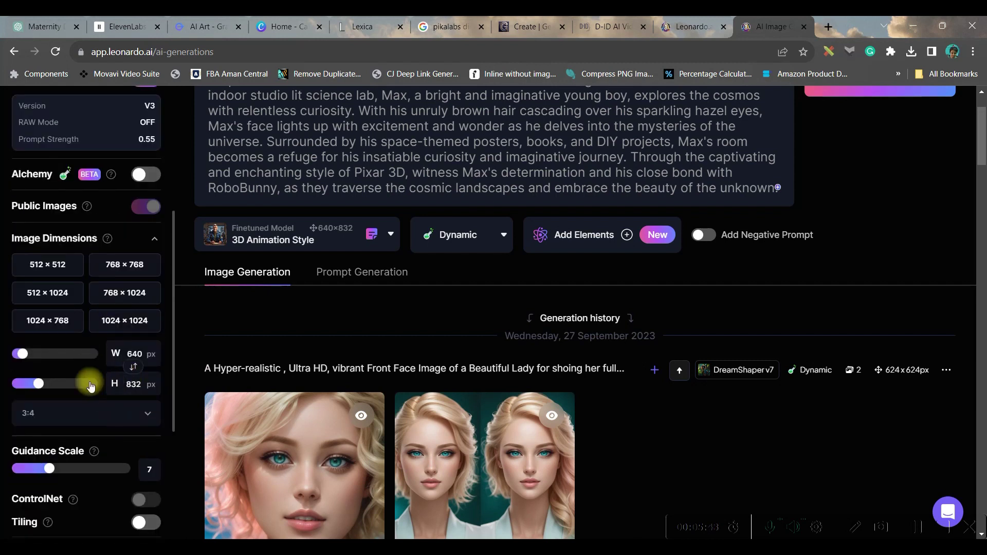
{"action": "left_click", "coordinate": [98, 418]}
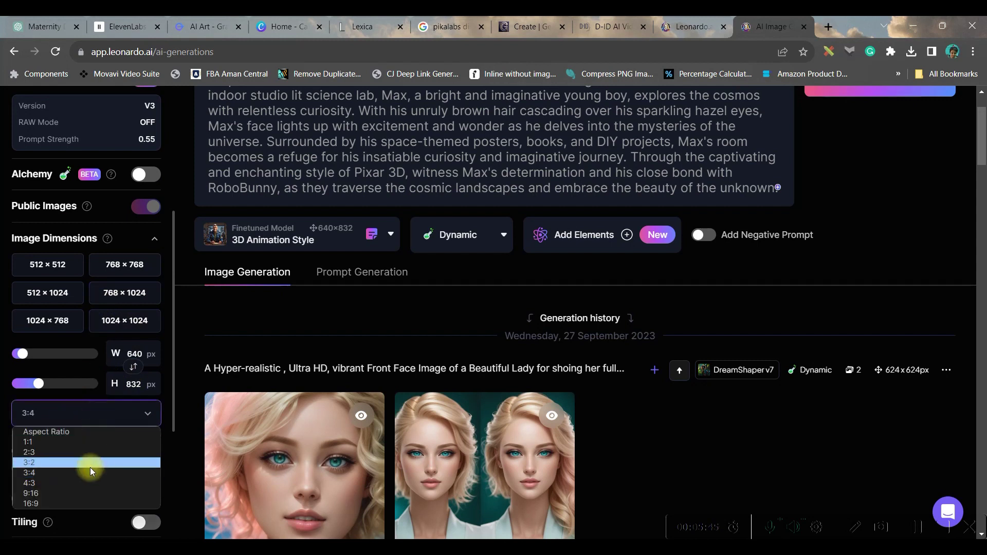
{"action": "left_click", "coordinate": [82, 503]}
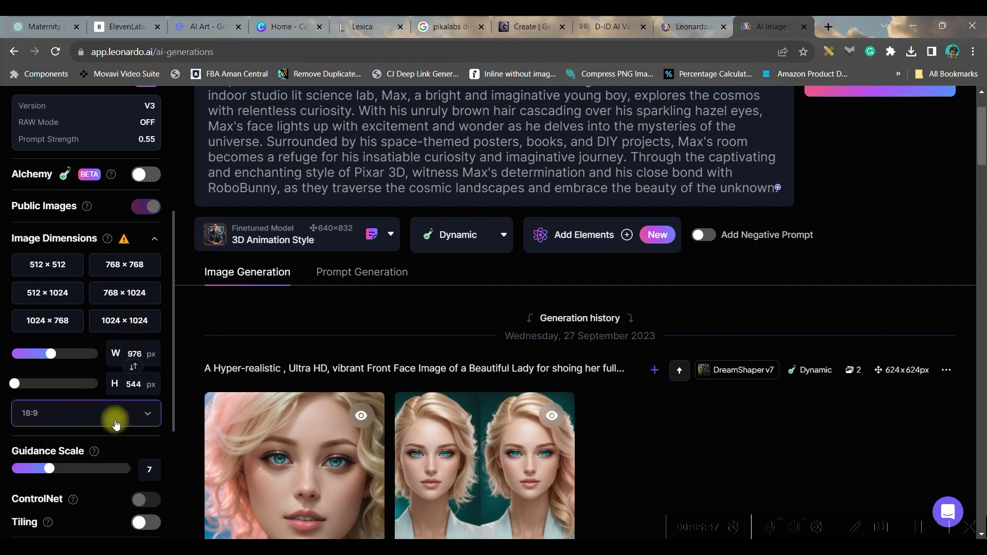
{"action": "scroll", "coordinate": [98, 424], "scroll_direction": "down", "scroll_amount": 3}
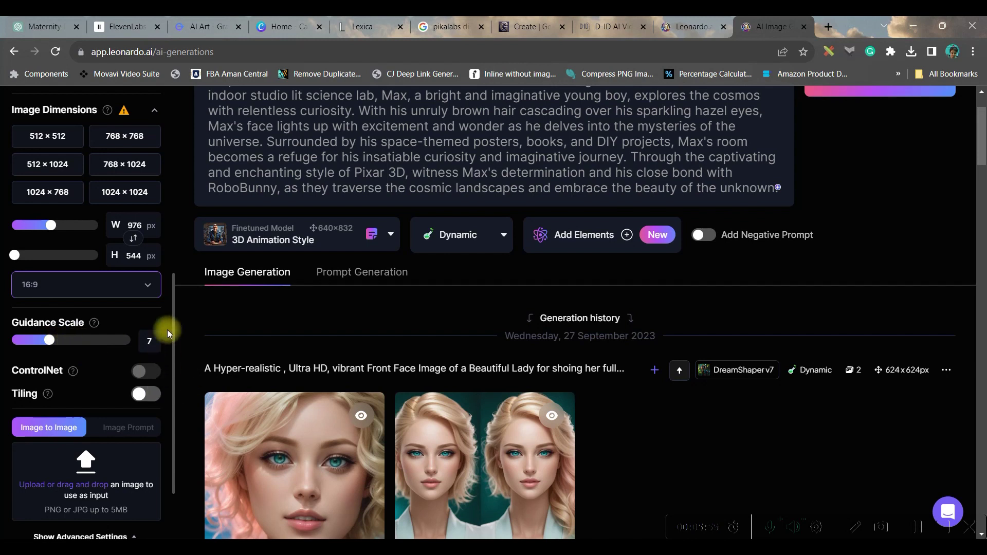
{"action": "scroll", "coordinate": [175, 449], "scroll_direction": "down", "scroll_amount": 4}
{"action": "scroll", "coordinate": [66, 463], "scroll_direction": "down", "scroll_amount": 2}
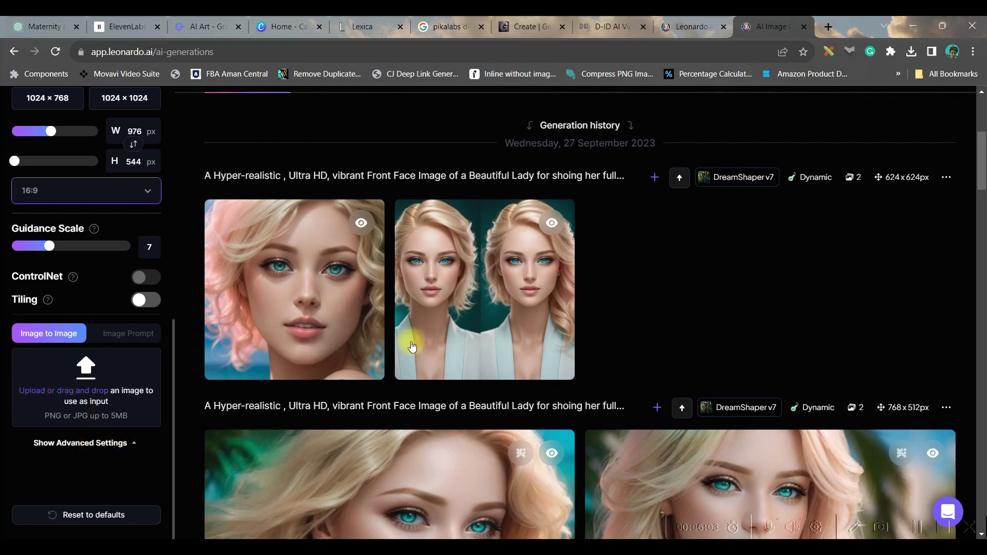
{"action": "scroll", "coordinate": [409, 335], "scroll_direction": "up", "scroll_amount": 6}
Step: Generate two images from Max's prompt and download the one showing him in a blue shirt
{"action": "left_click", "coordinate": [894, 156]}
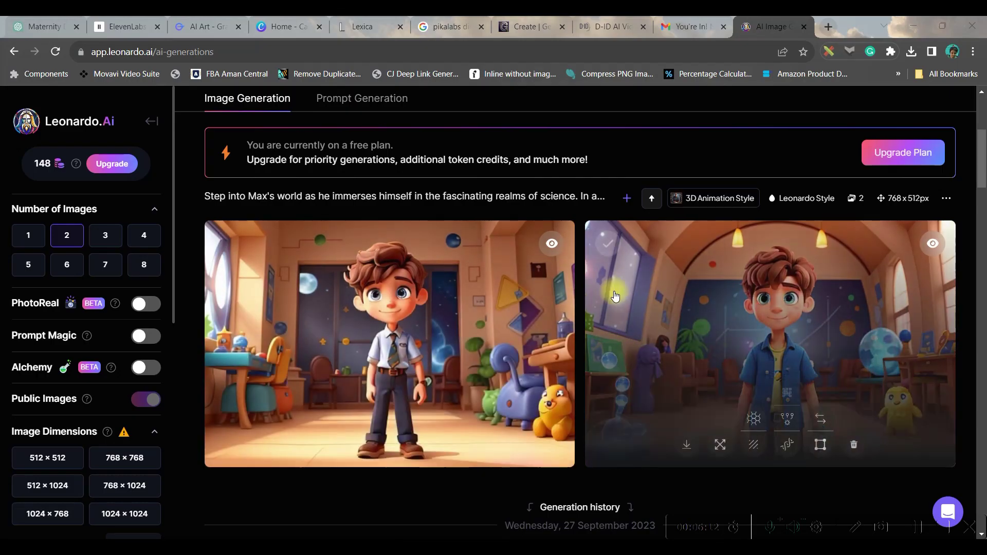
{"action": "scroll", "coordinate": [459, 274], "scroll_direction": "up", "scroll_amount": 4}
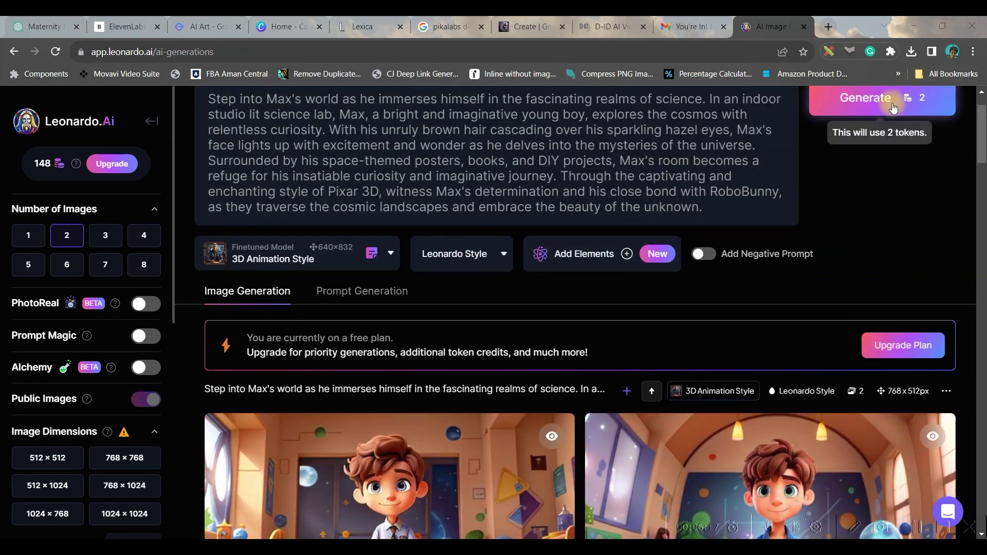
{"action": "scroll", "coordinate": [408, 391], "scroll_direction": "down", "scroll_amount": 3}
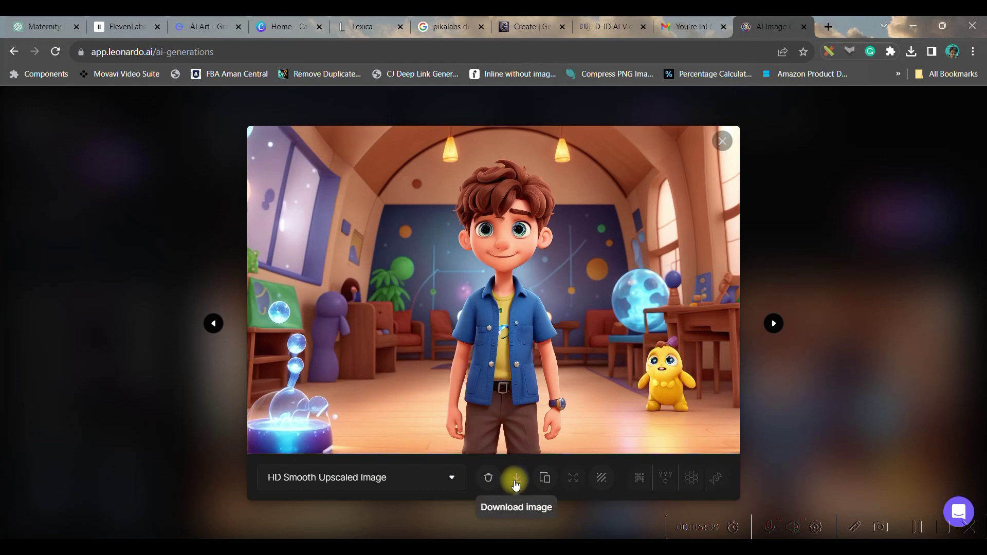
{"action": "left_click", "coordinate": [516, 481]}
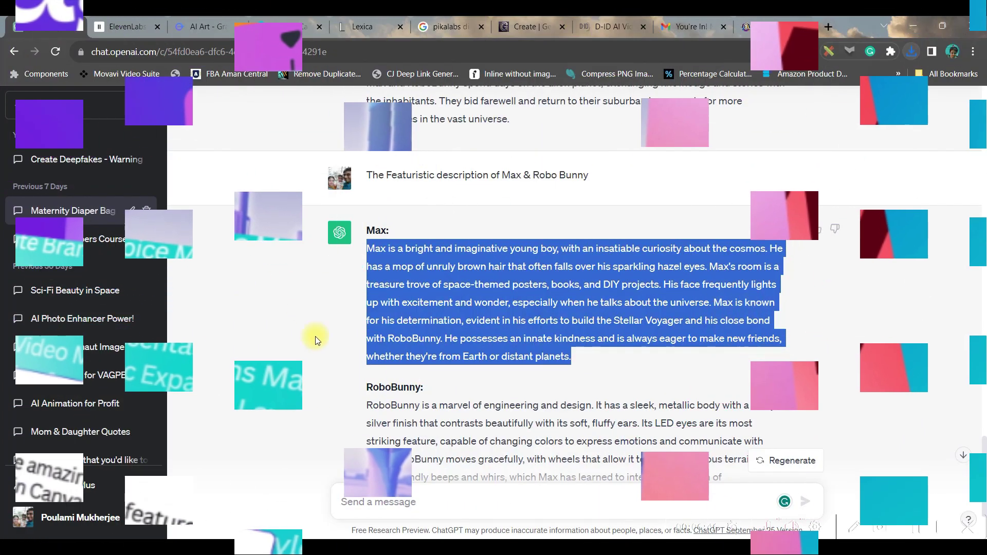
Step: Highlight the RoboBunny description paragraph in ChatGPT, then switch to the Canva home page
{"action": "left_click_drag", "start_coordinate": [368, 405], "coordinate": [502, 438]}
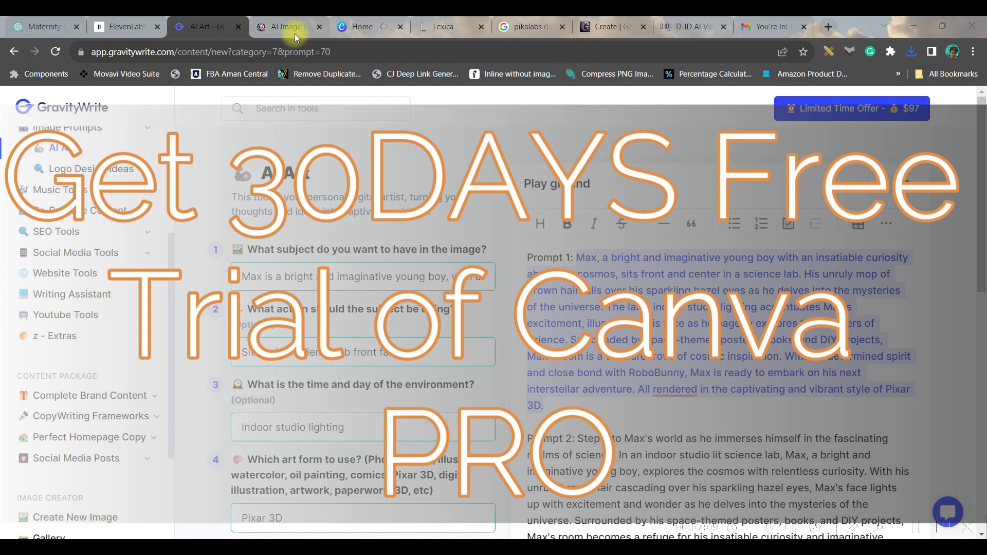
{"action": "left_click", "coordinate": [362, 25]}
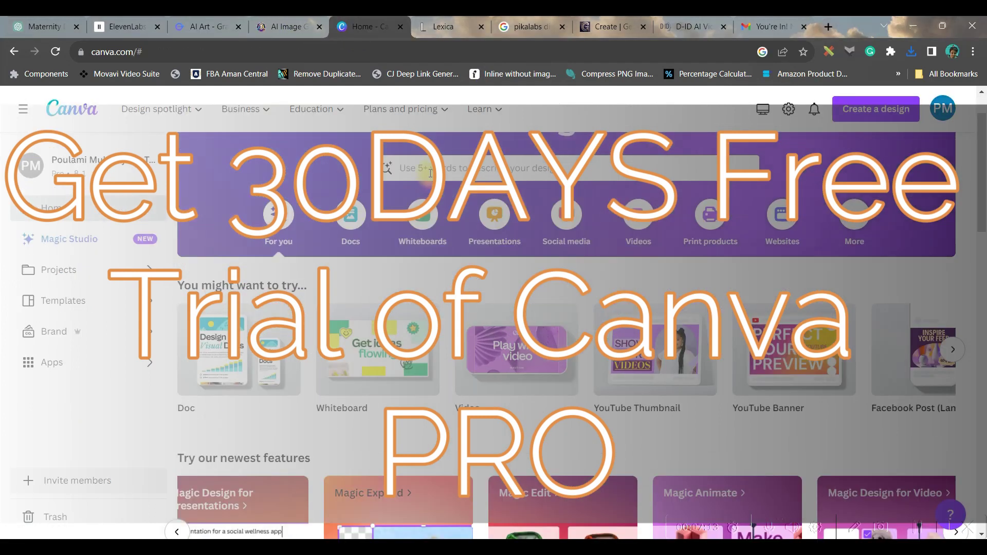
Step: Search Canva for 'YouTube thumbnail' and create a blank thumbnail design from the results
{"action": "left_click", "coordinate": [432, 170]}
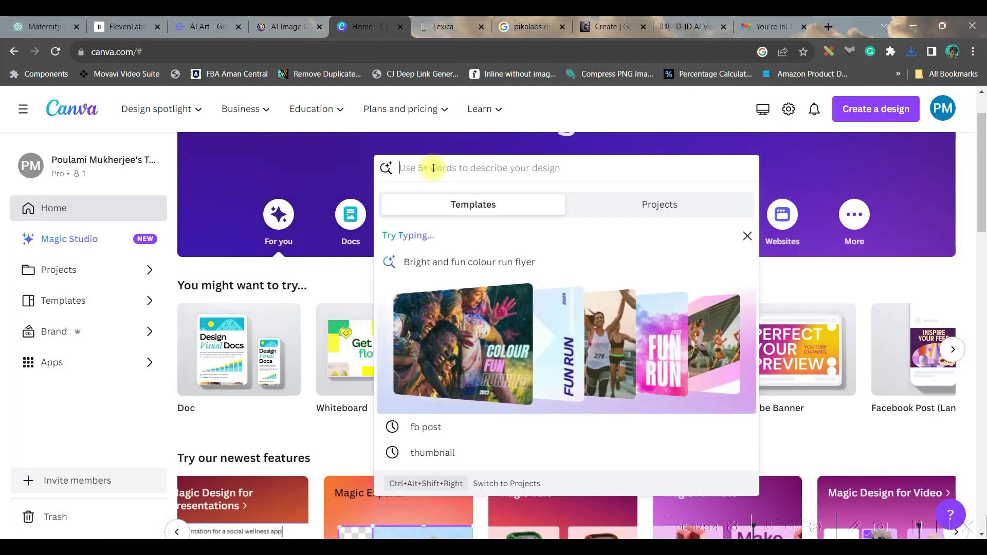
{"action": "type", "text": "YoUtube thumbnail"}
{"action": "key", "text": "Return"}
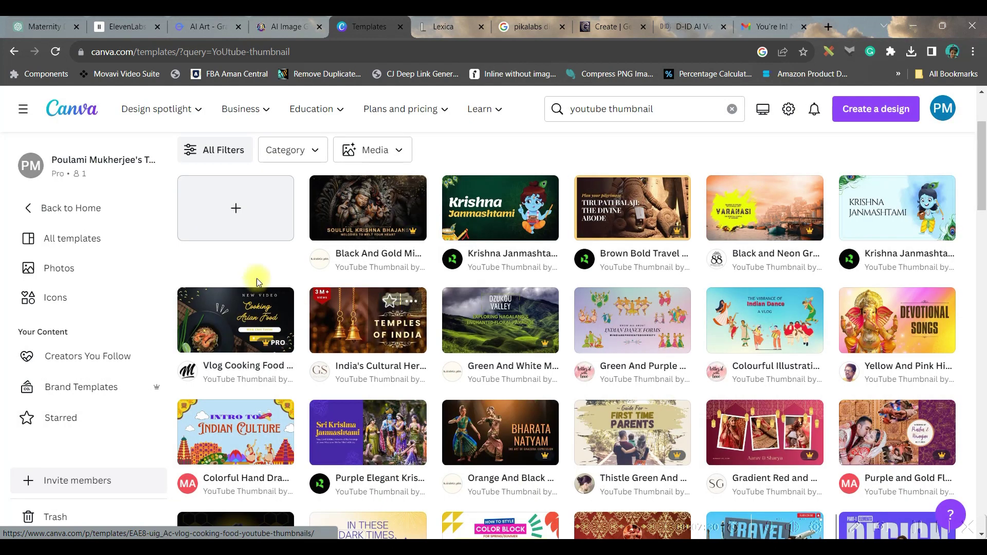
{"action": "left_click", "coordinate": [233, 202]}
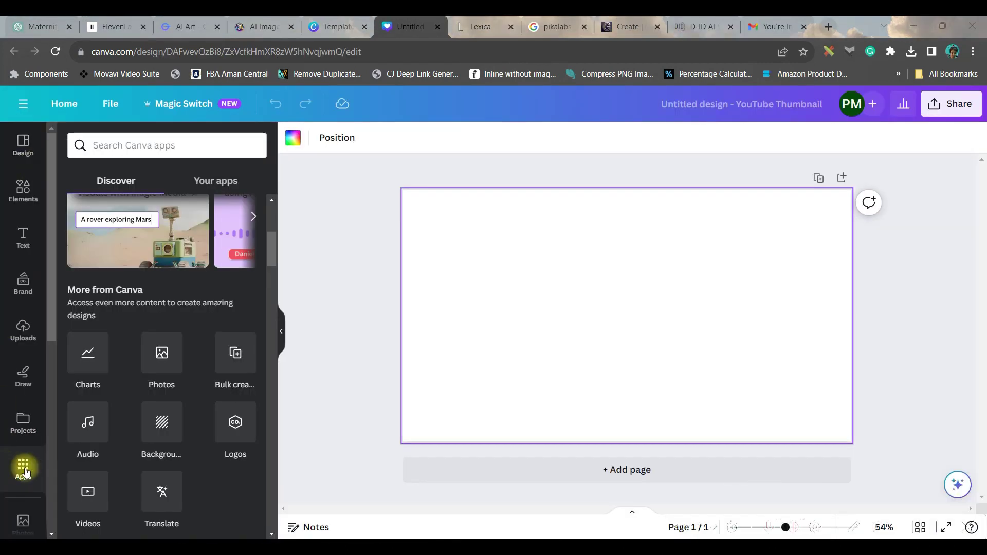
{"action": "left_click", "coordinate": [162, 145]}
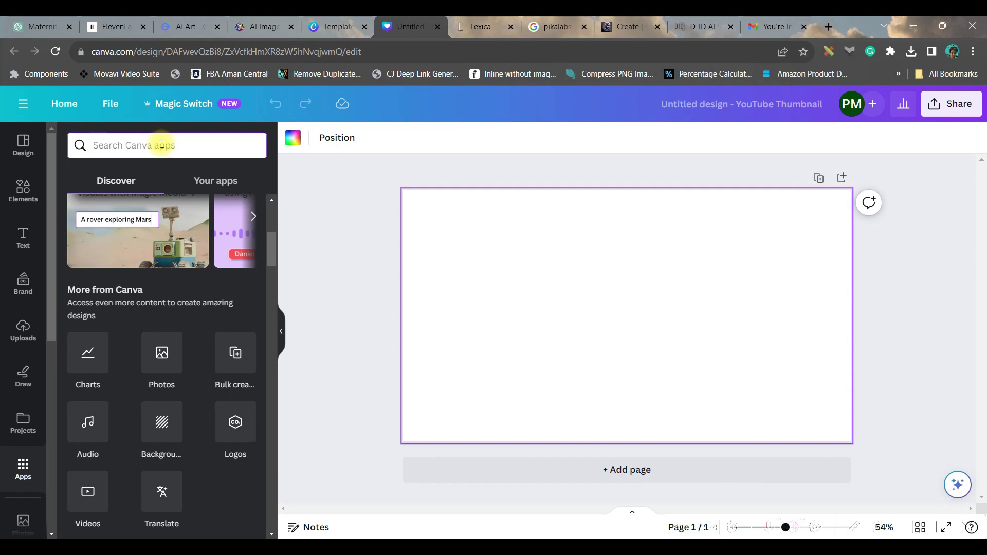
Step: Open Magic Media's Text to Image and paste the boy's science-lab scene description as the prompt
{"action": "type", "text": "Magic Media"}
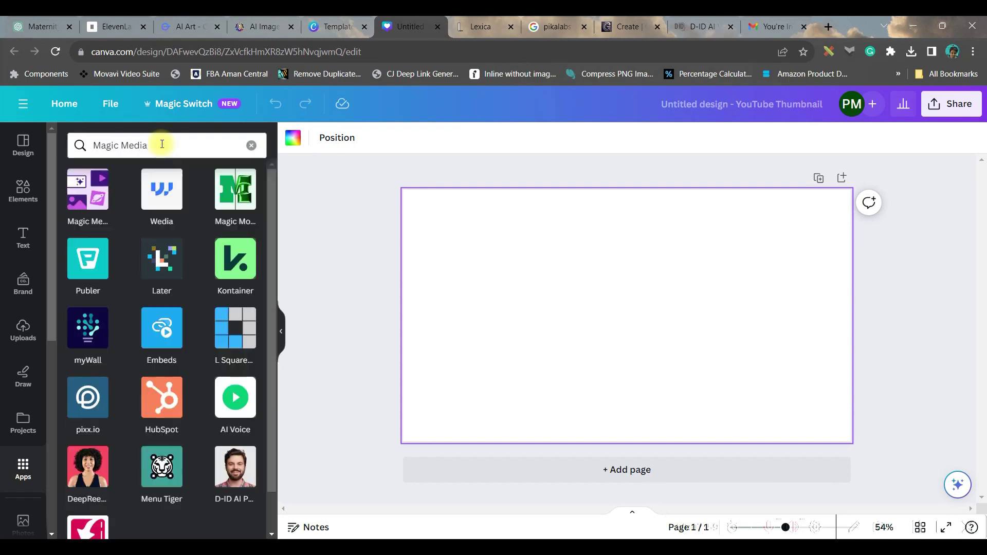
{"action": "left_click", "coordinate": [87, 196]}
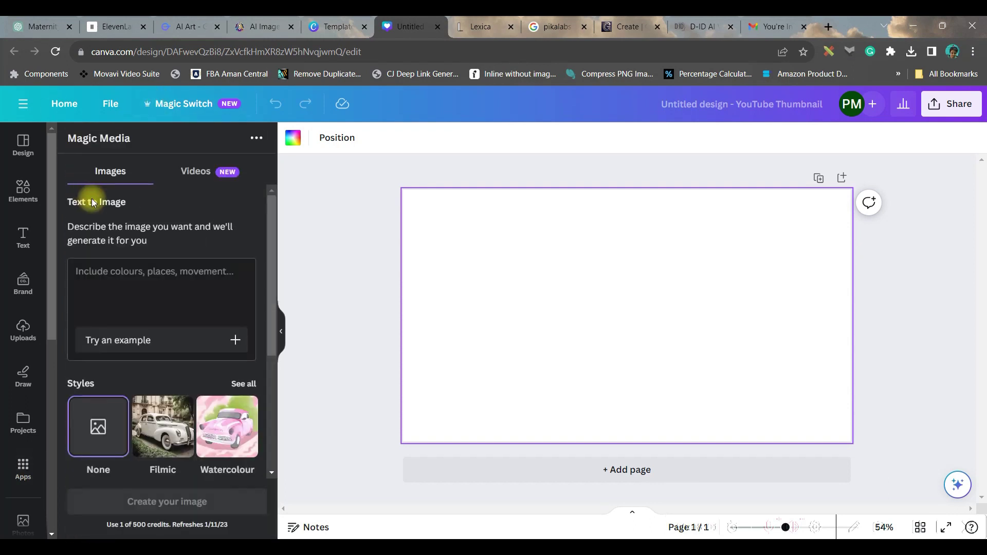
{"action": "left_click", "coordinate": [189, 171]}
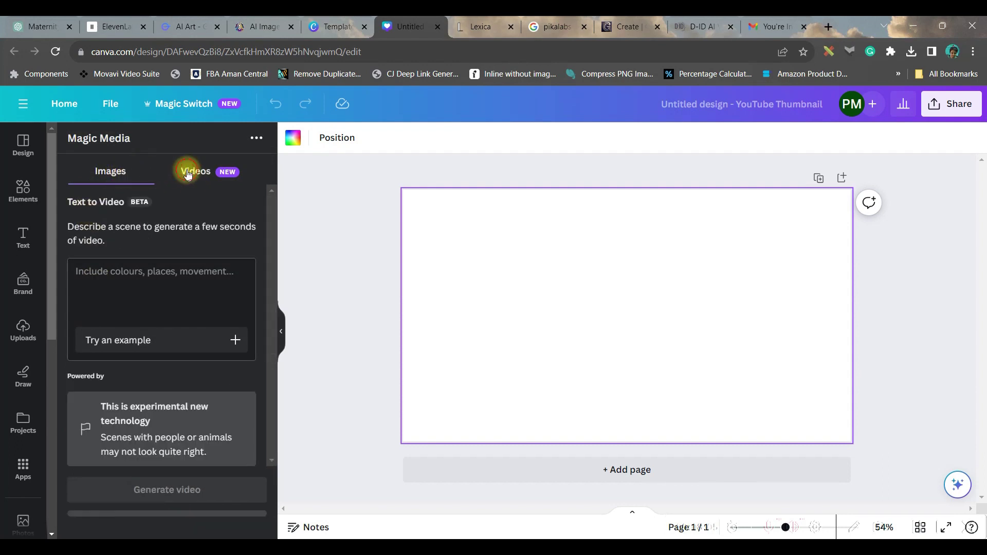
{"action": "left_click", "coordinate": [112, 174]}
{"action": "left_click", "coordinate": [121, 283]}
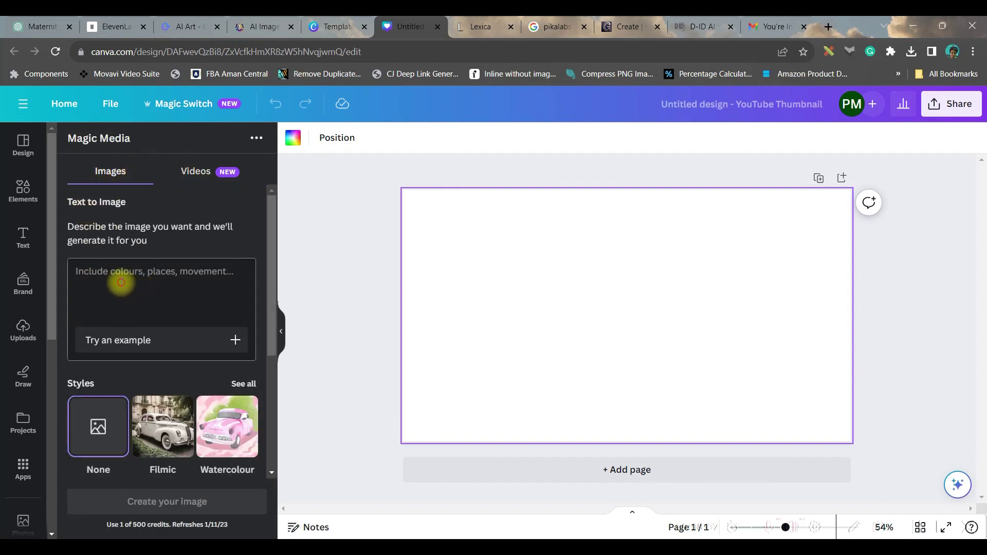
{"action": "key", "text": "ctrl+v"}
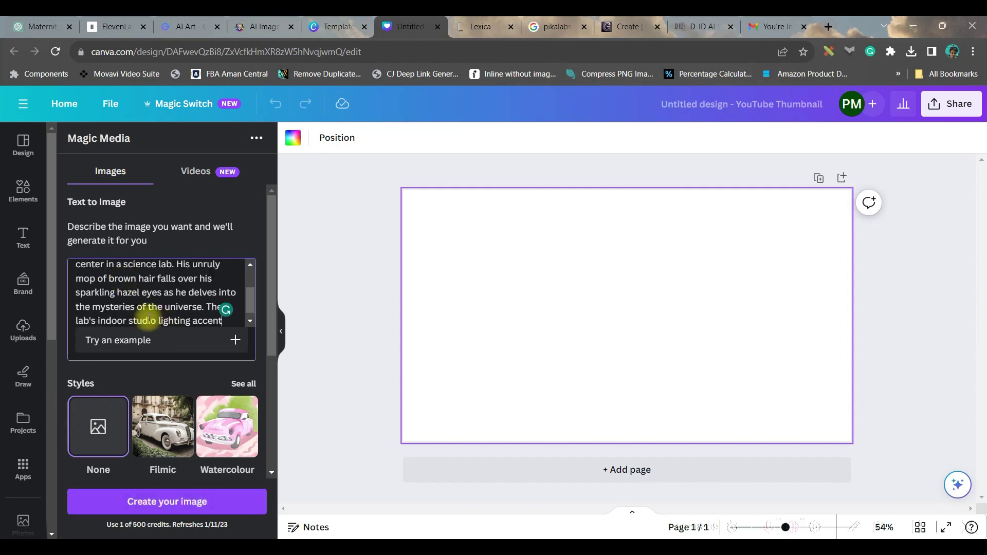
Step: Generate Dreamy-style landscape images and place the first boy image on the thumbnail
{"action": "scroll", "coordinate": [150, 434], "scroll_direction": "down", "scroll_amount": 4}
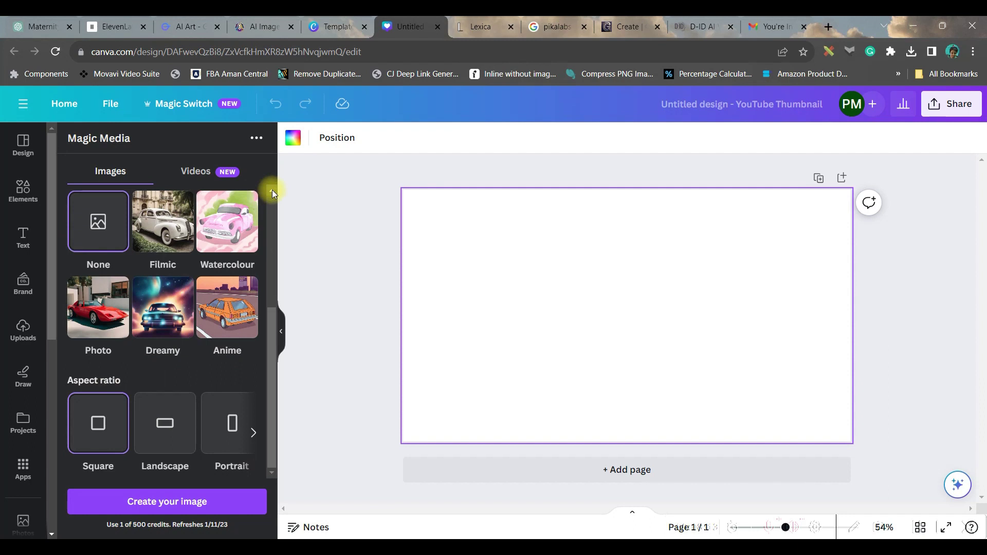
{"action": "left_click", "coordinate": [179, 304]}
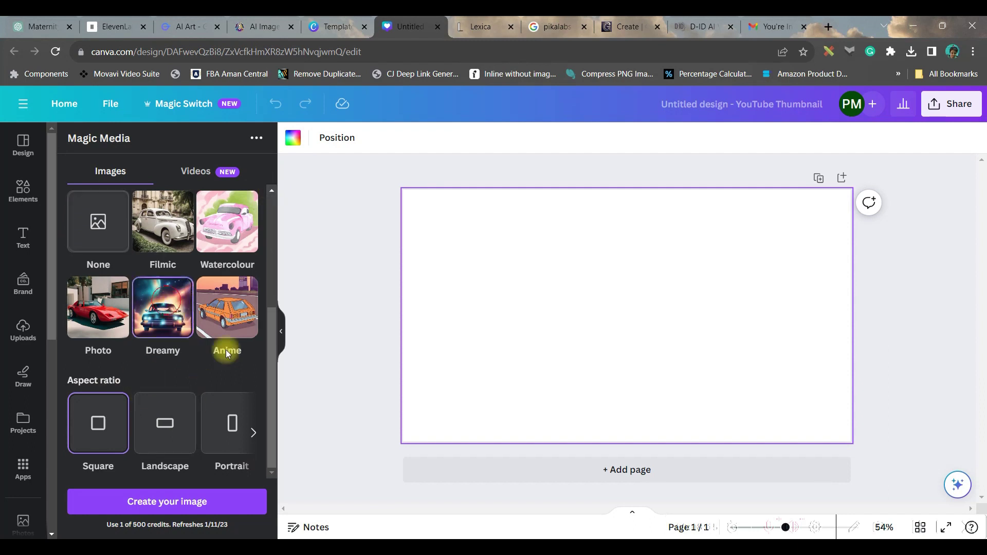
{"action": "left_click", "coordinate": [252, 432]}
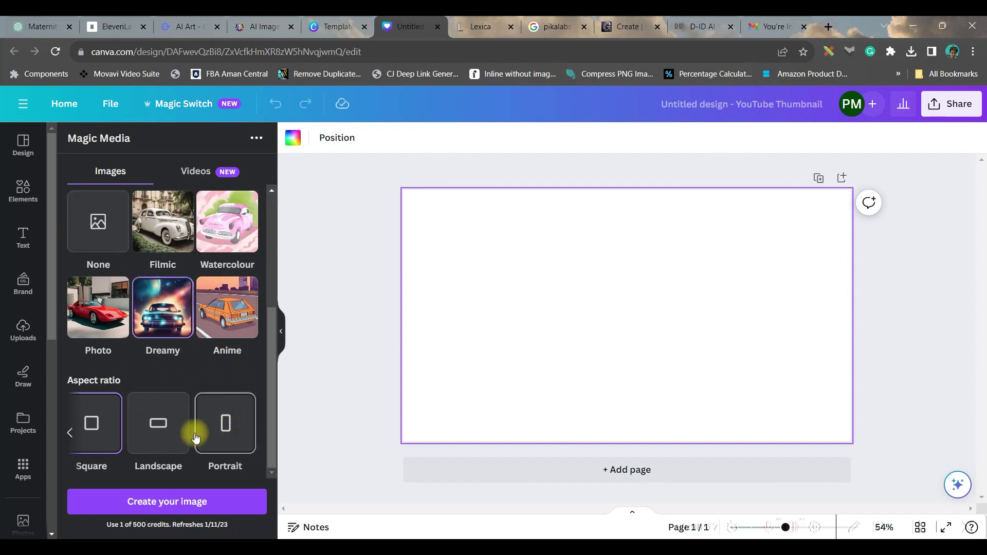
{"action": "left_click", "coordinate": [163, 429]}
{"action": "left_click", "coordinate": [184, 503]}
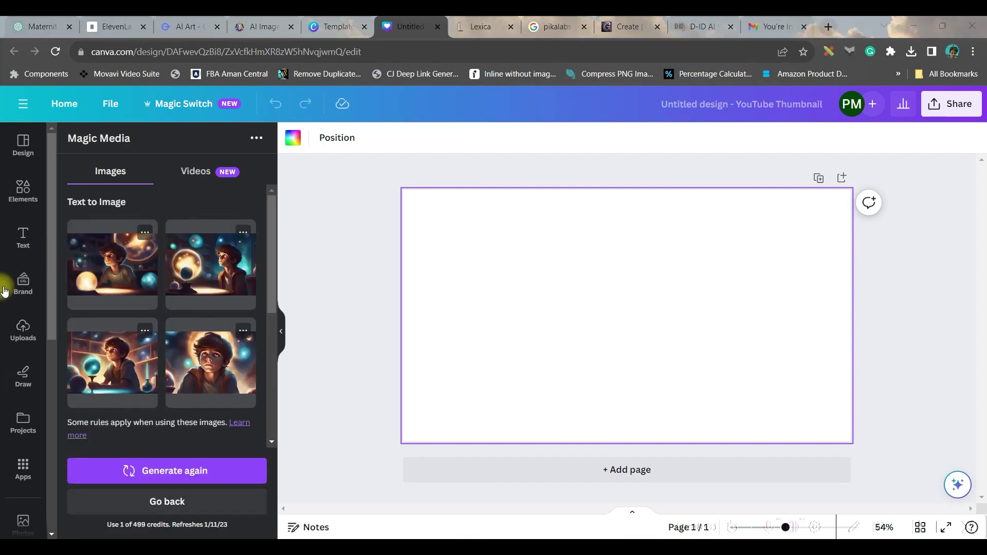
{"action": "left_click", "coordinate": [109, 266]}
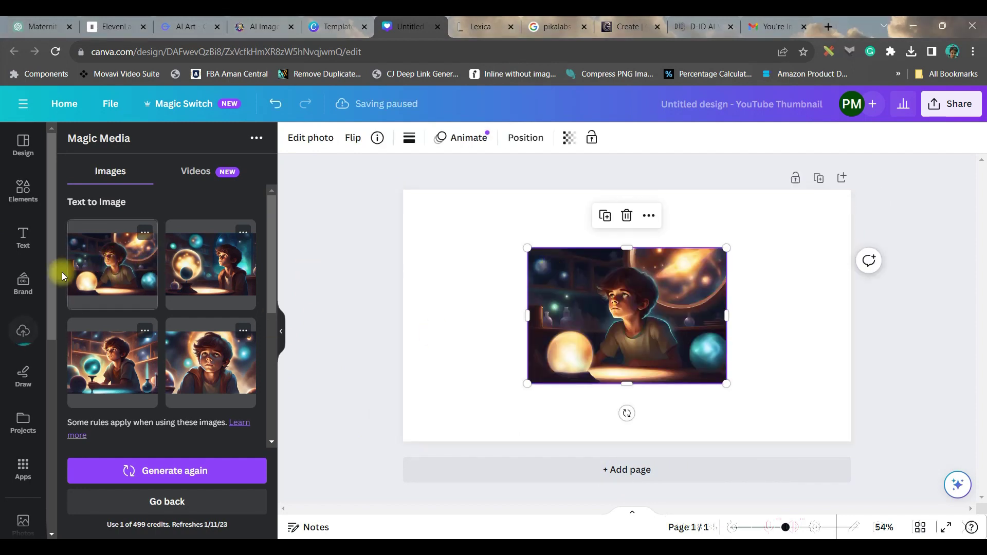
Step: Make the first boy image the page background, then place the second image on a new page 2
{"action": "right_click", "coordinate": [601, 310]}
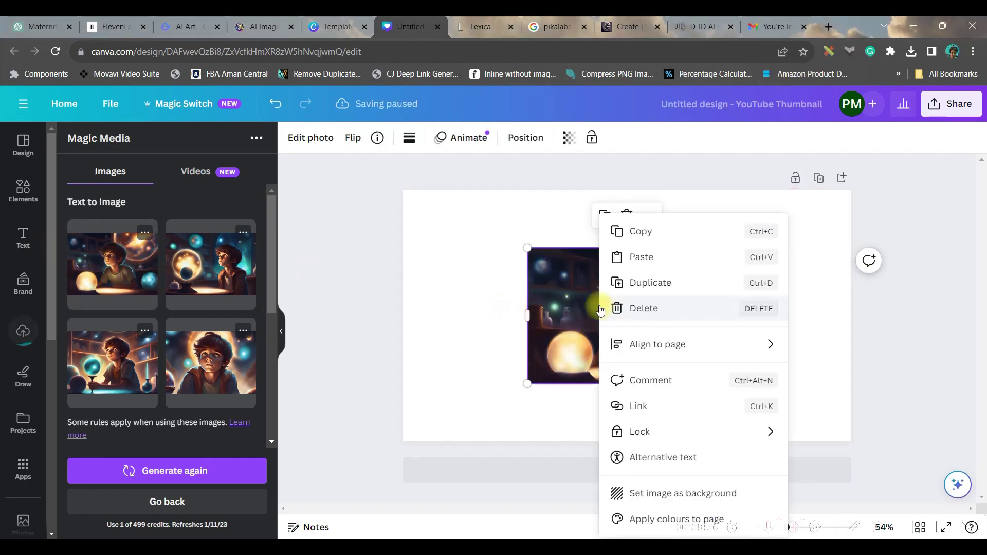
{"action": "left_click", "coordinate": [683, 493]}
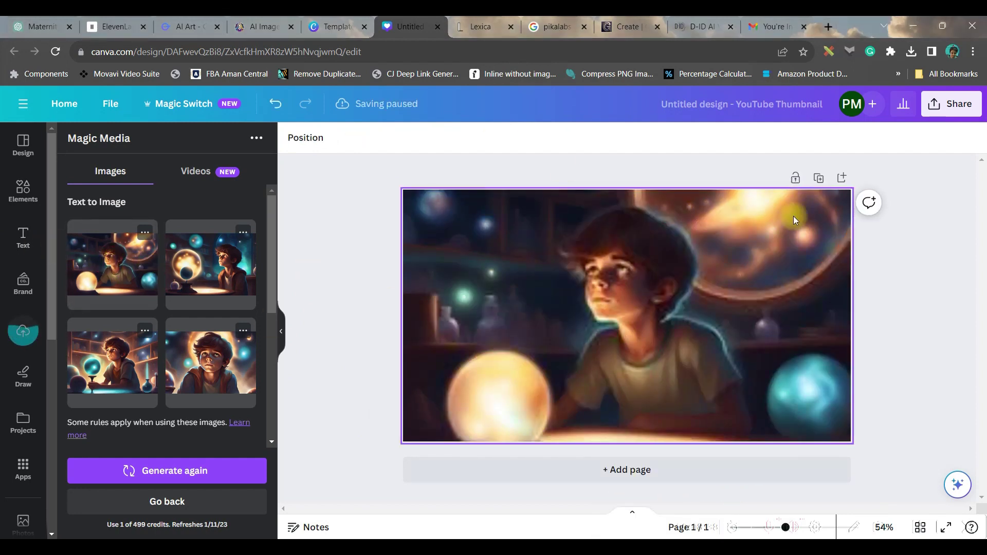
{"action": "left_click", "coordinate": [620, 470]}
{"action": "left_click", "coordinate": [211, 264]}
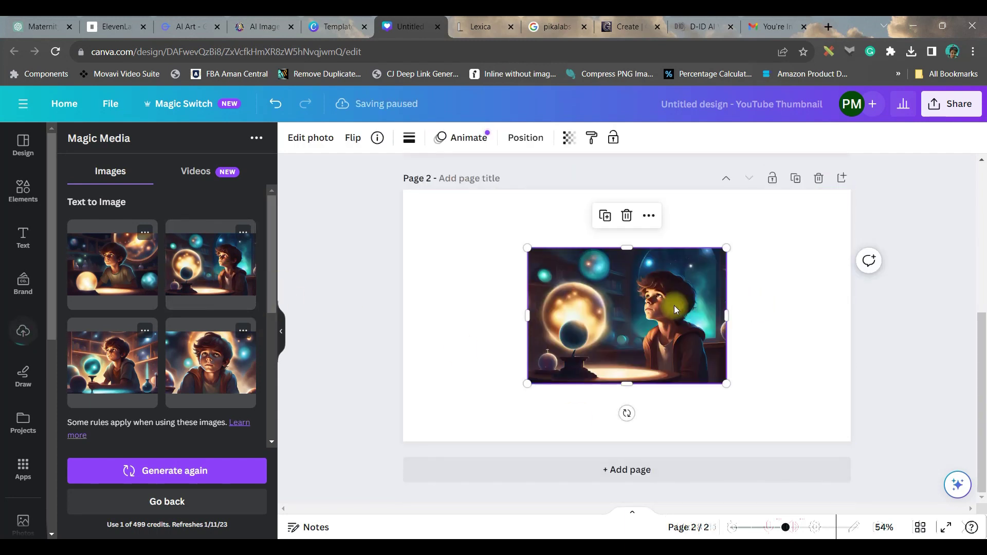
{"action": "right_click", "coordinate": [676, 309]}
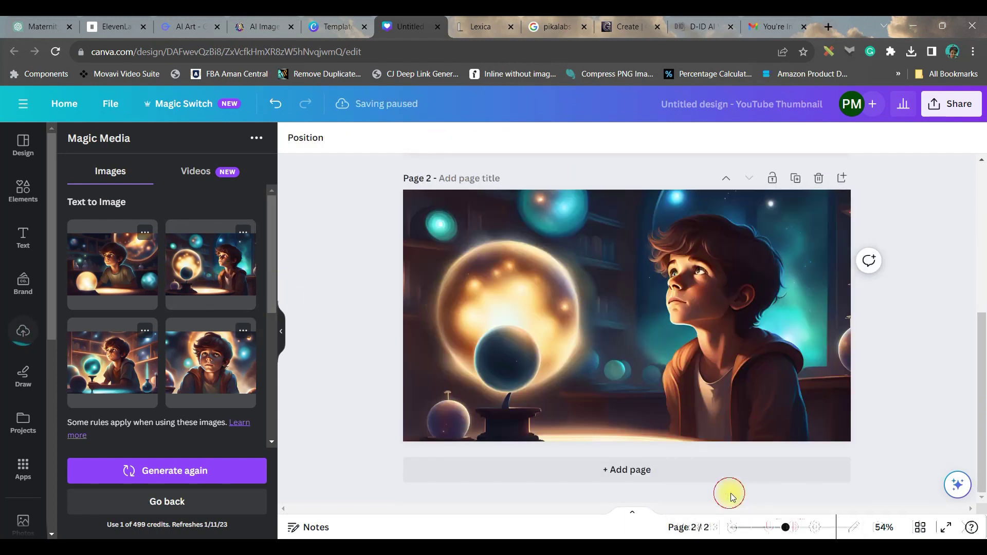
Step: Add pages 3 and 4, each filled with another generated boy image
{"action": "left_click", "coordinate": [647, 464]}
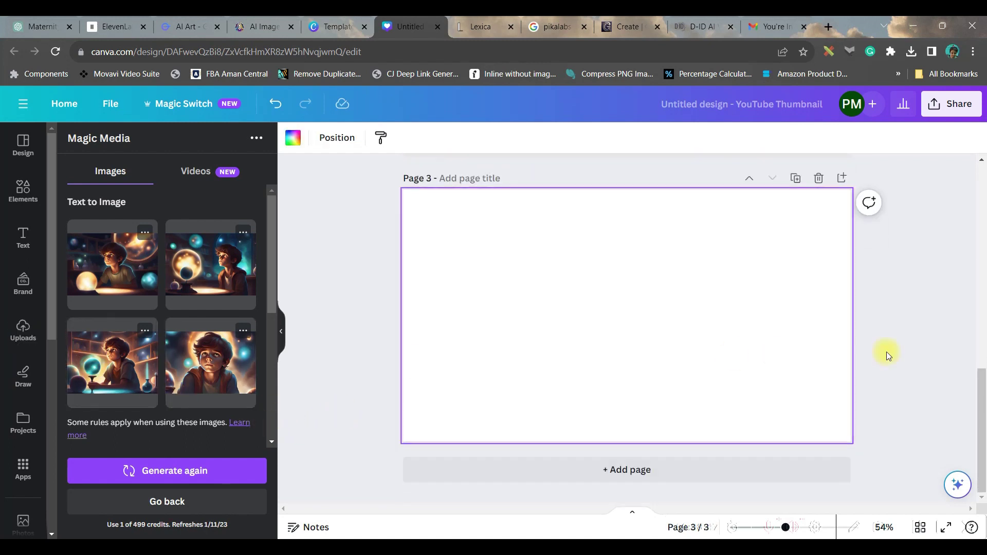
{"action": "right_click", "coordinate": [653, 342]}
{"action": "left_click", "coordinate": [650, 493]}
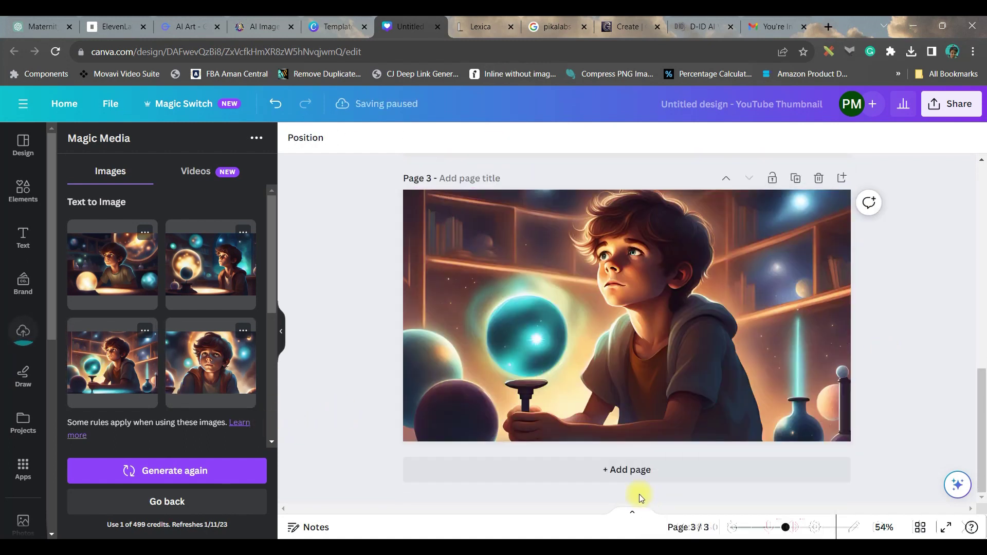
{"action": "left_click", "coordinate": [637, 464]}
{"action": "left_click", "coordinate": [211, 362]}
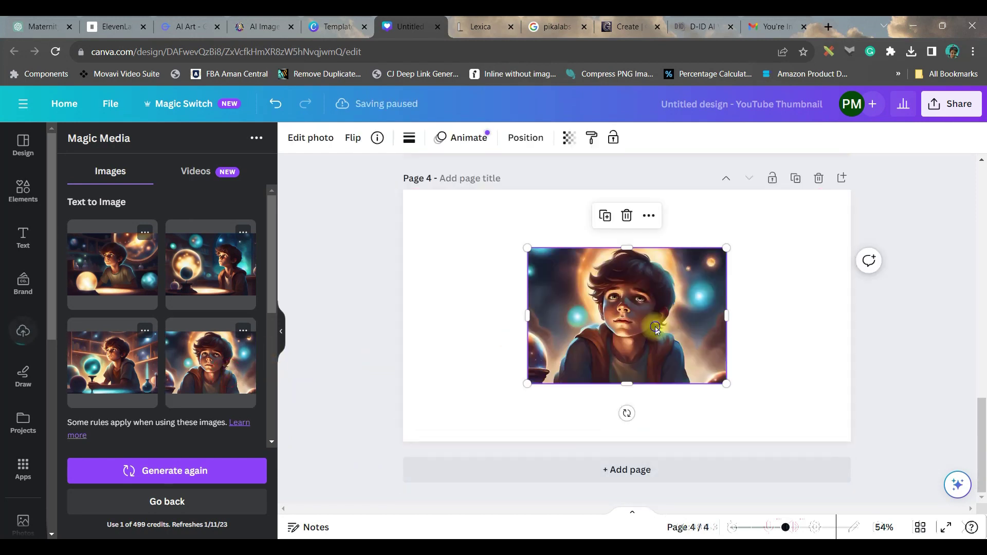
{"action": "scroll", "coordinate": [656, 329], "scroll_direction": "up", "scroll_amount": 5}
{"action": "scroll", "coordinate": [696, 332], "scroll_direction": "down", "scroll_amount": 5}
{"action": "scroll", "coordinate": [714, 321], "scroll_direction": "up", "scroll_amount": 10}
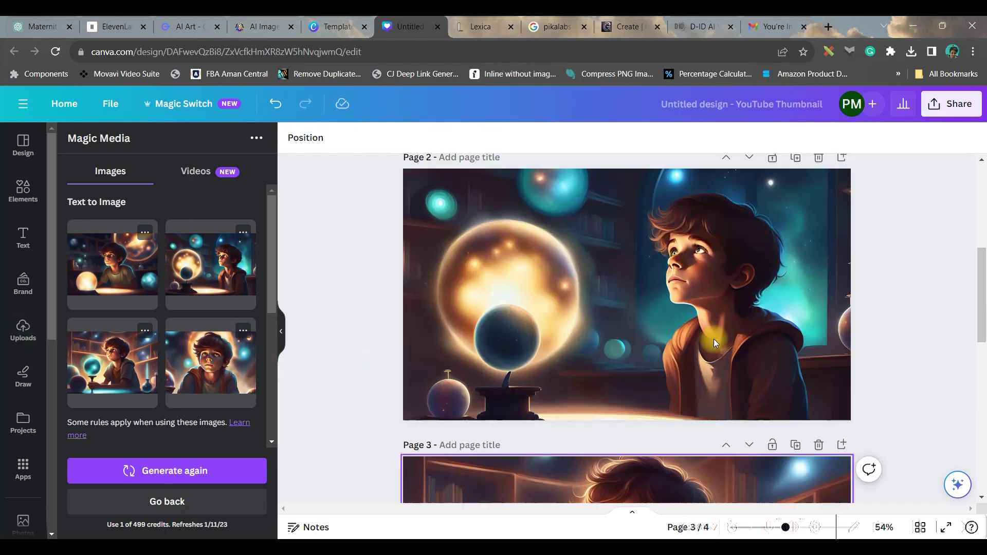
{"action": "scroll", "coordinate": [714, 338], "scroll_direction": "up", "scroll_amount": 5}
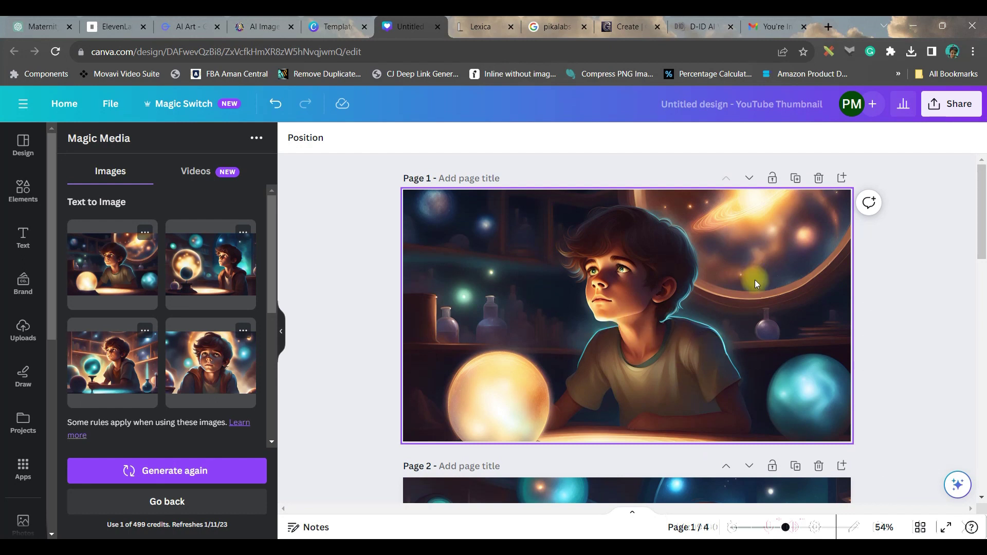
{"action": "scroll", "coordinate": [736, 265], "scroll_direction": "down", "scroll_amount": 1}
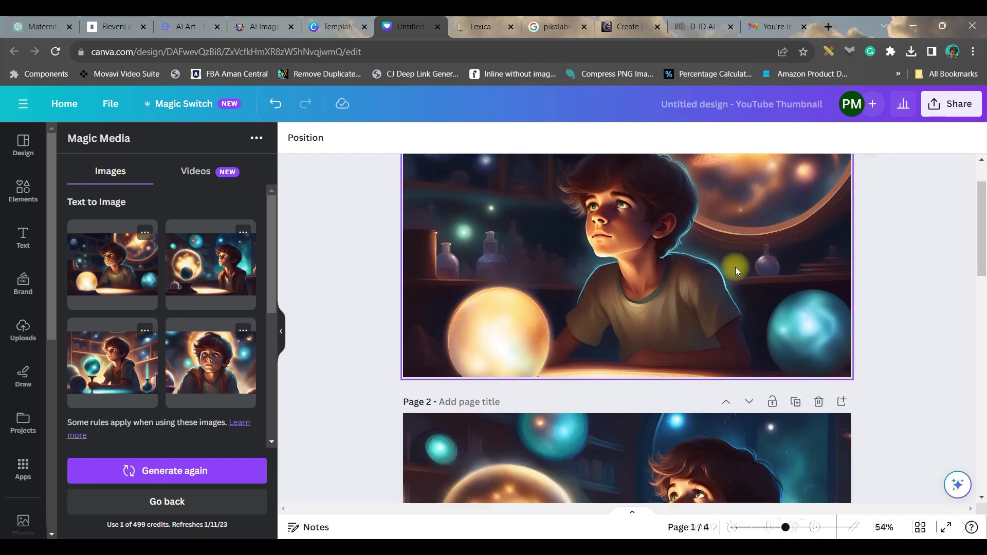
Step: Review the earlier 3D Animation Style boy images in Leonardo.Ai, then go to GravityWrite's AI Art page
{"action": "left_click", "coordinate": [268, 32]}
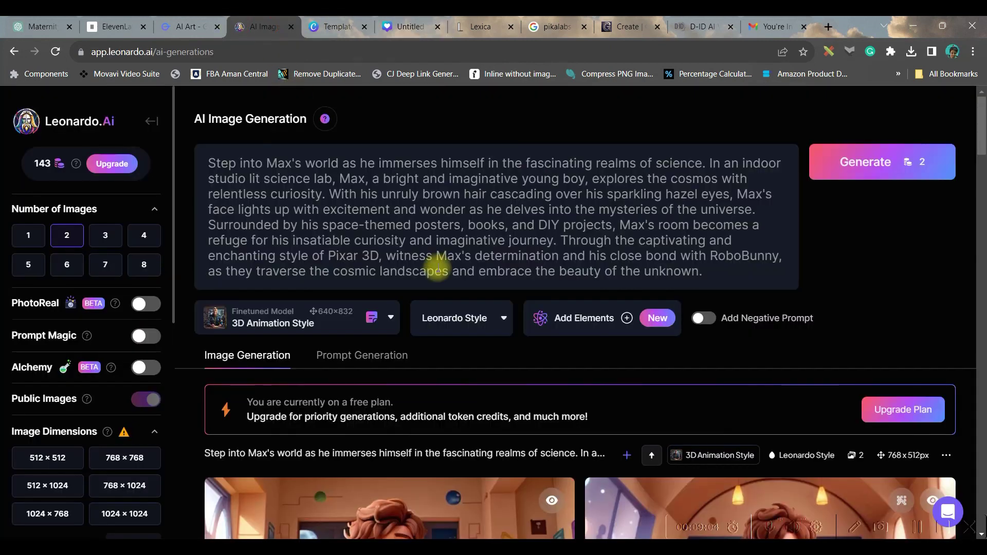
{"action": "scroll", "coordinate": [505, 347], "scroll_direction": "down", "scroll_amount": 4}
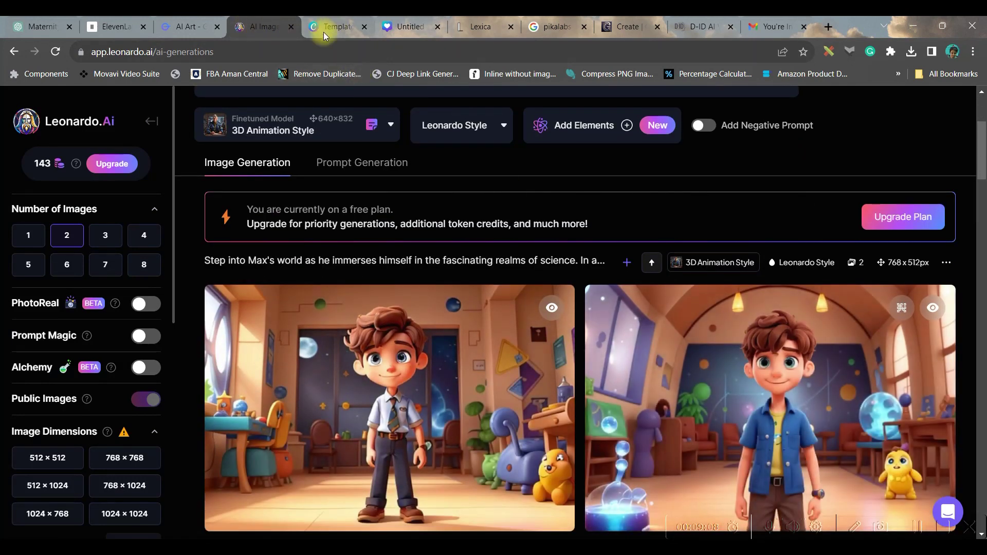
{"action": "left_click", "coordinate": [406, 28]}
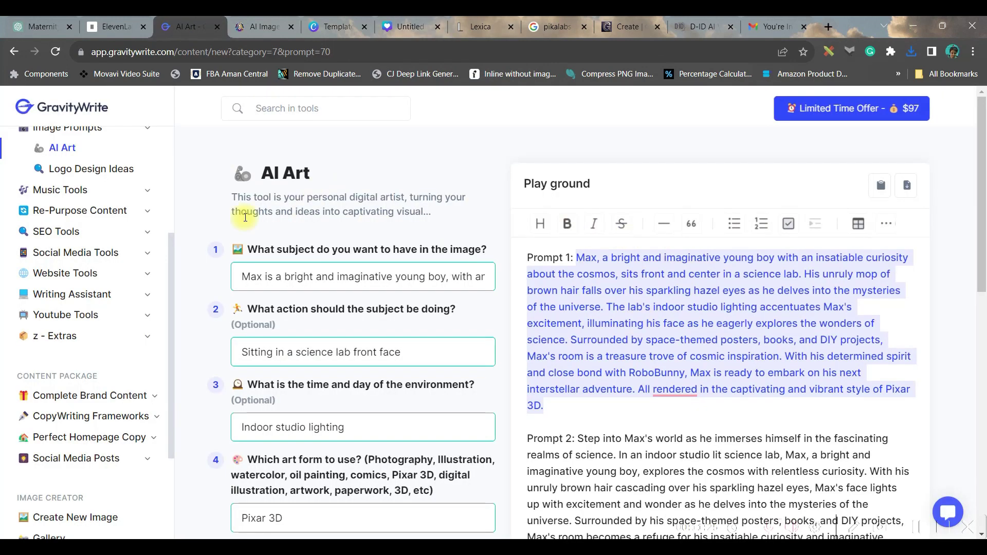
Step: Copy the RoboBunny description paragraph from the ChatGPT reply
{"action": "left_click", "coordinate": [27, 30]}
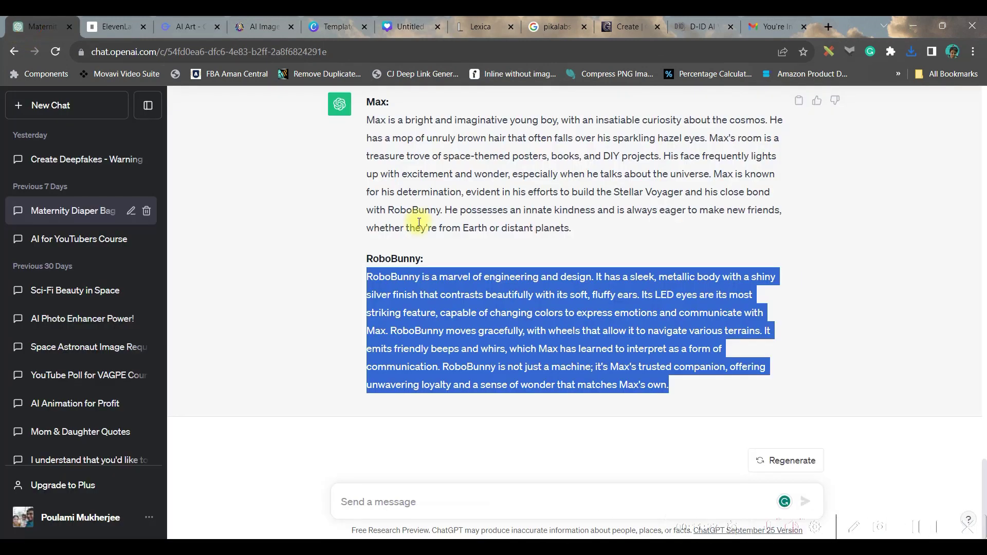
{"action": "left_click", "coordinate": [299, 263]}
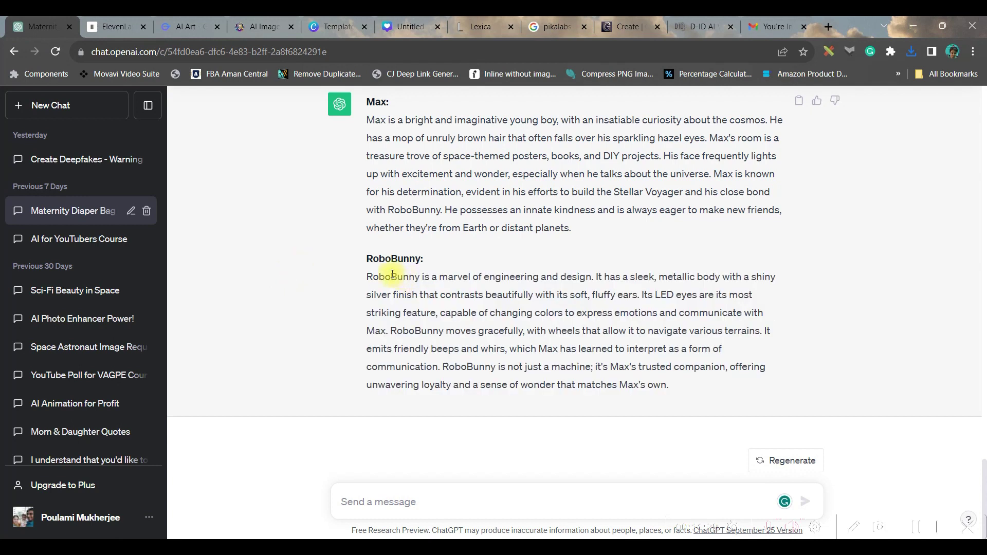
{"action": "left_click_drag", "start_coordinate": [367, 279], "coordinate": [671, 388]}
{"action": "key", "text": "ctrl+c"}
Step: Paste the description into GravityWrite's subject field, generate prompts, and select the second prompt
{"action": "left_click", "coordinate": [190, 27]}
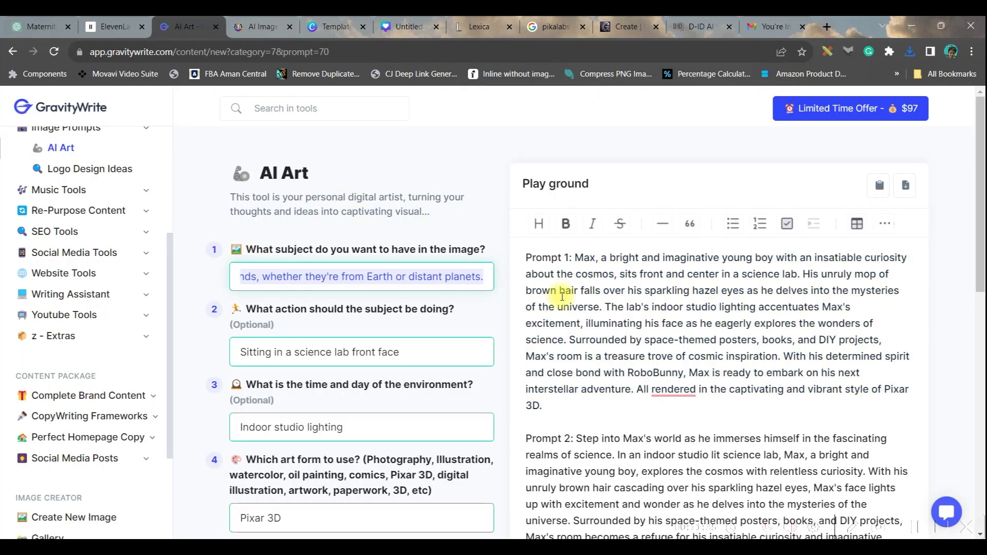
{"action": "key", "text": "ctrl+v"}
{"action": "scroll", "coordinate": [617, 359], "scroll_direction": "down", "scroll_amount": 10}
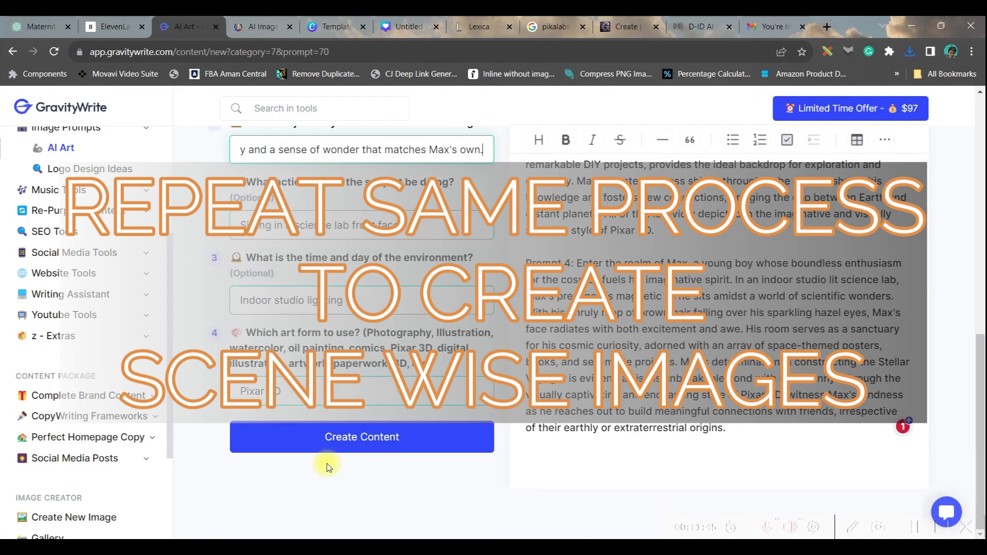
{"action": "left_click", "coordinate": [373, 436]}
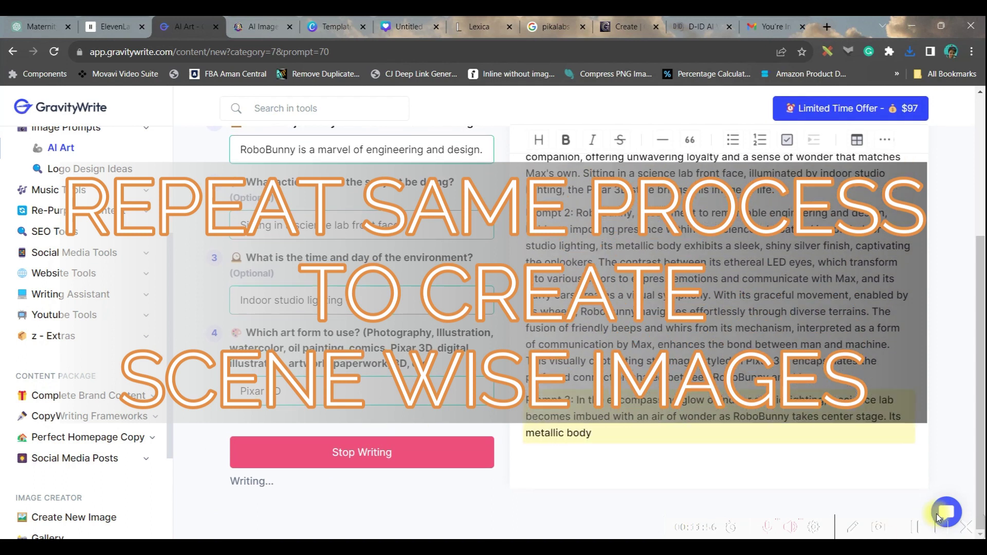
{"action": "scroll", "coordinate": [651, 437], "scroll_direction": "up", "scroll_amount": 10}
{"action": "left_click_drag", "start_coordinate": [529, 322], "coordinate": [925, 487]}
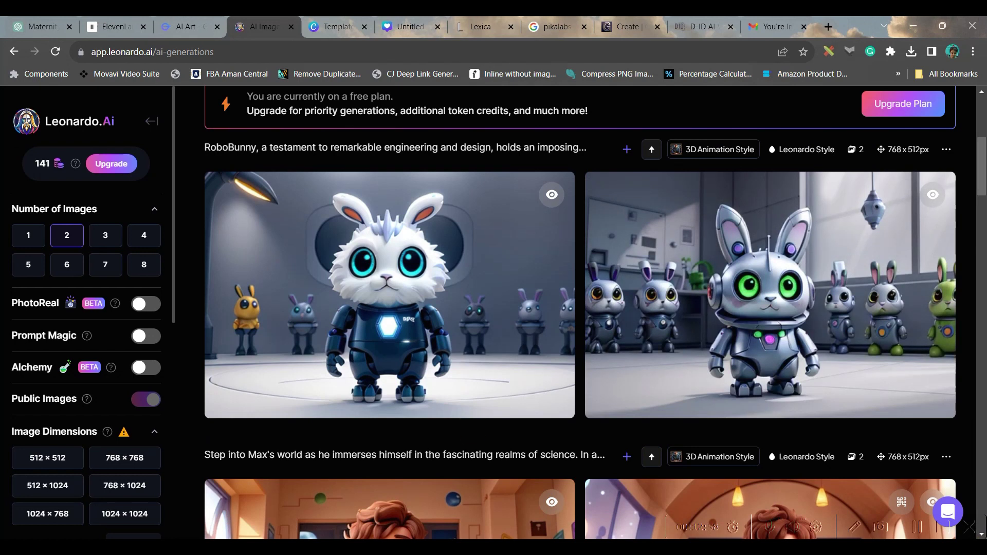
Step: Generate two RoboBunny lab images with DreamShaper v7 in Leonardo.Ai, and add a blank fifth Canva page
{"action": "scroll", "coordinate": [481, 211], "scroll_direction": "up", "scroll_amount": 1}
{"action": "scroll", "coordinate": [869, 162], "scroll_direction": "up", "scroll_amount": 4}
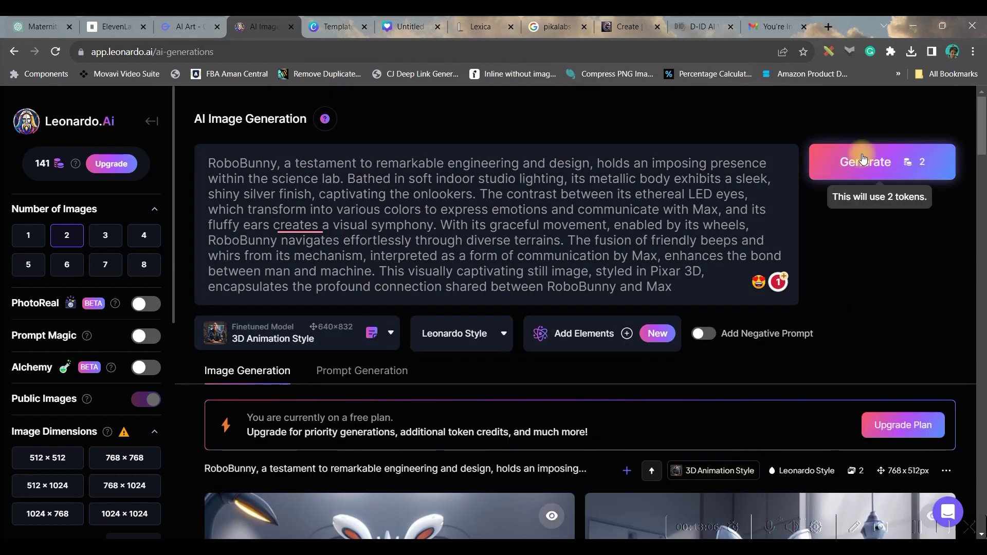
{"action": "scroll", "coordinate": [863, 171], "scroll_direction": "down", "scroll_amount": 4}
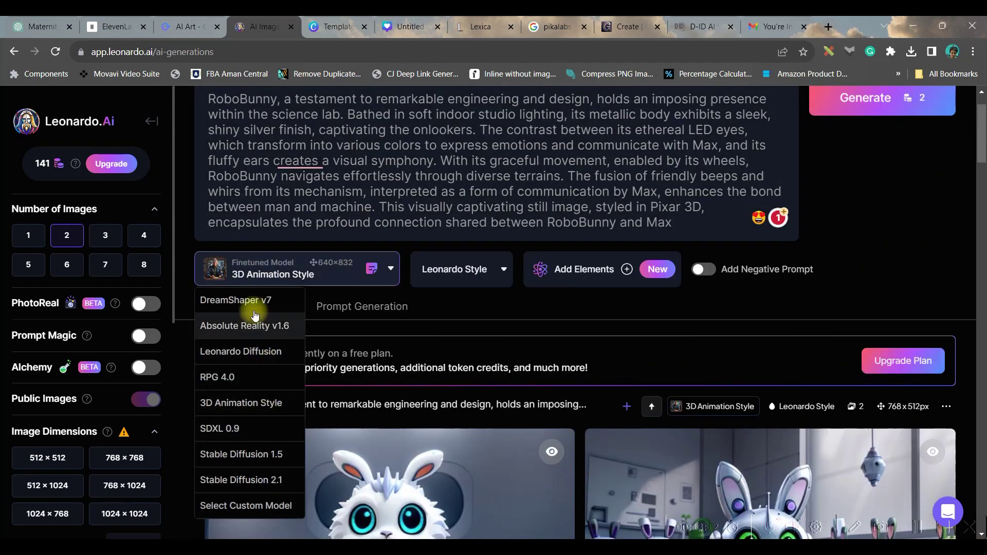
{"action": "left_click", "coordinate": [241, 296]}
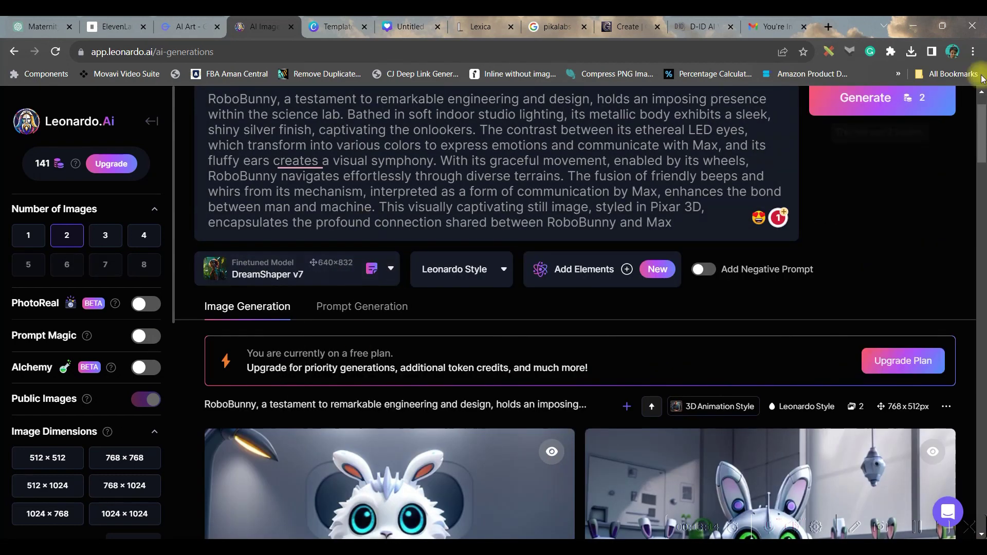
{"action": "left_click", "coordinate": [920, 97]}
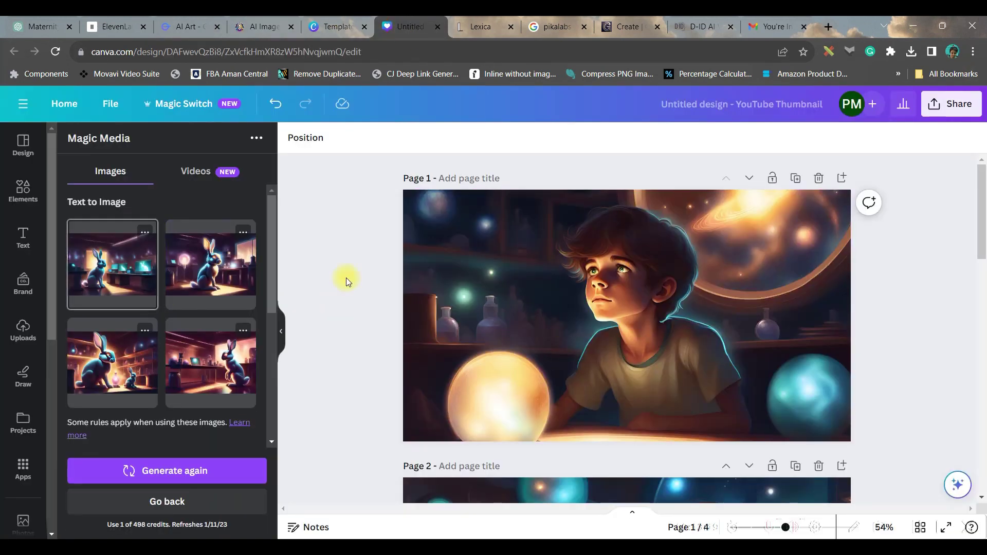
{"action": "scroll", "coordinate": [600, 360], "scroll_direction": "down", "scroll_amount": 10}
{"action": "left_click", "coordinate": [626, 468]}
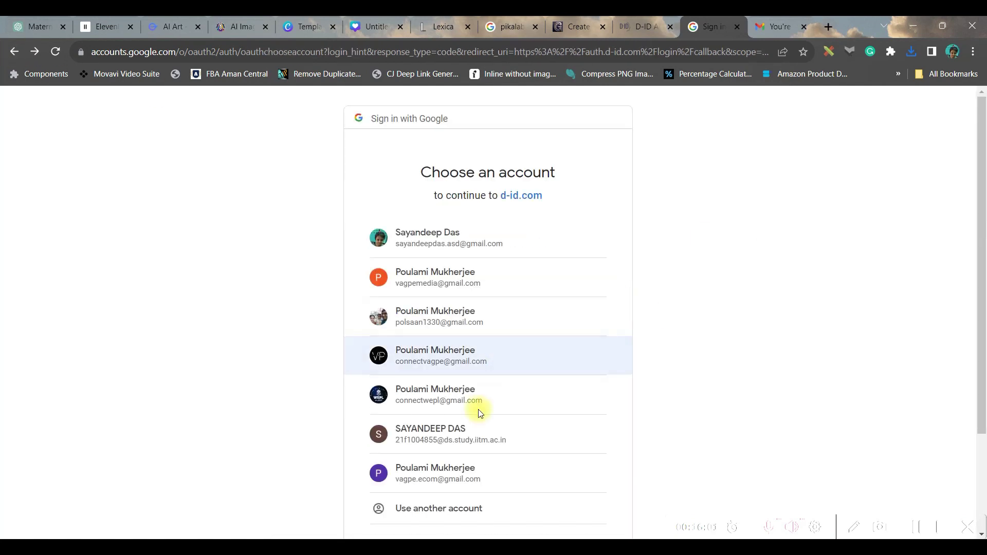
Step: Sign in to D-ID with Google, create a video, and load Untitled design (7).png as presenter
{"action": "left_click", "coordinate": [478, 434]}
{"action": "left_click", "coordinate": [14, 51]}
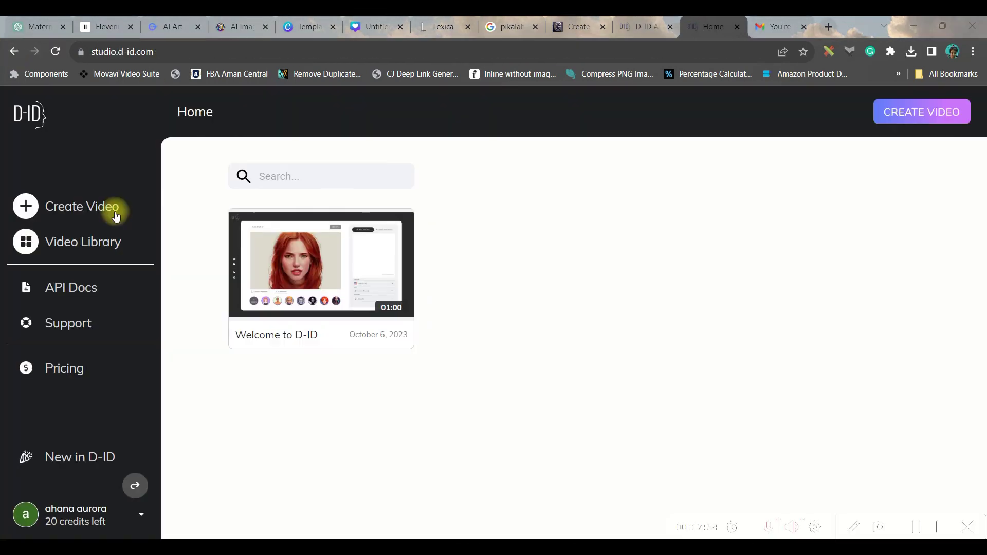
{"action": "left_click", "coordinate": [947, 117]}
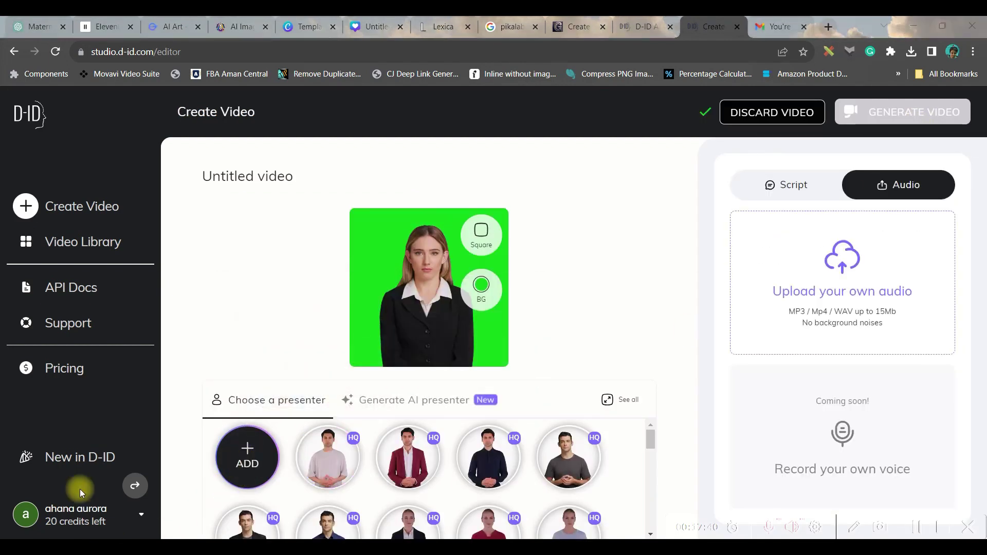
{"action": "left_click", "coordinate": [247, 457]}
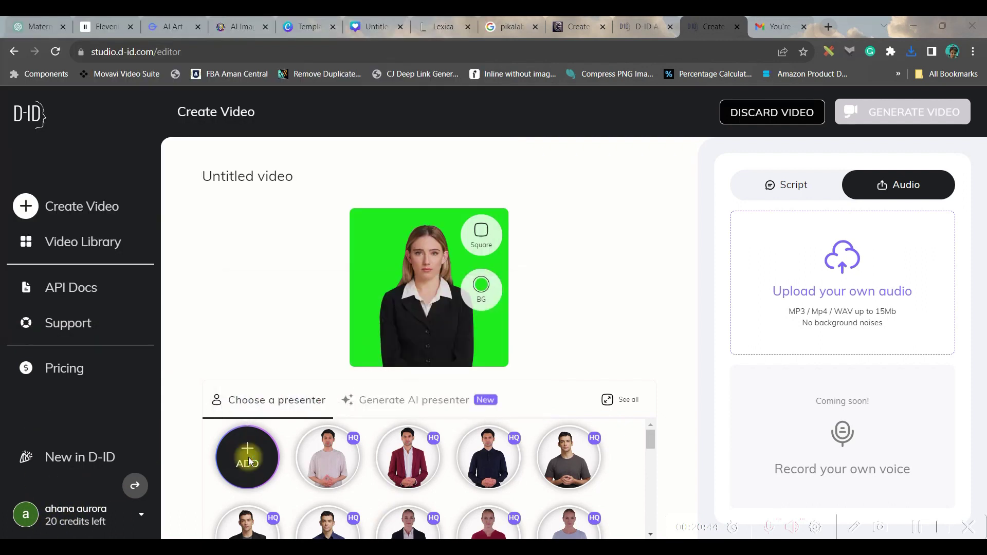
{"action": "left_click", "coordinate": [247, 457]}
{"action": "left_click", "coordinate": [150, 152]}
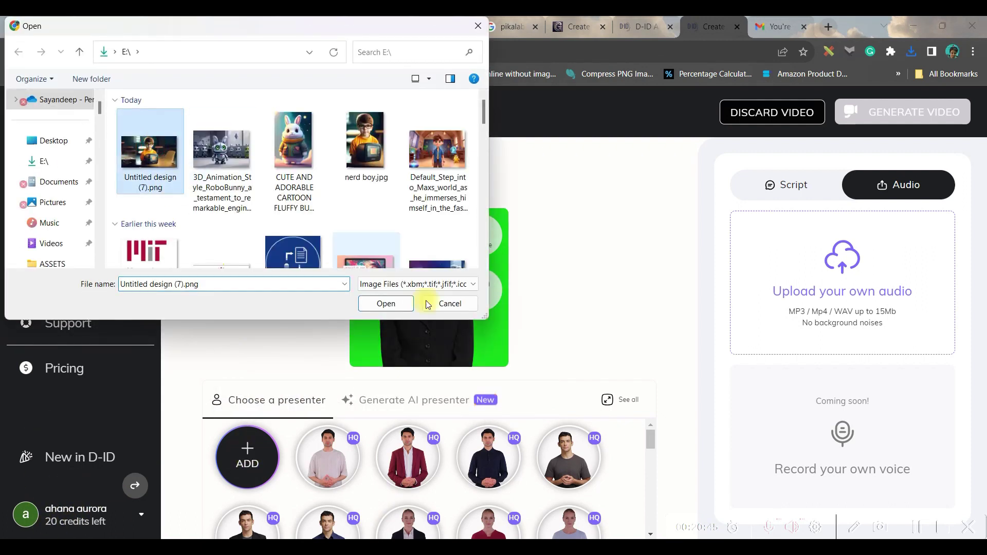
{"action": "left_click", "coordinate": [390, 303]}
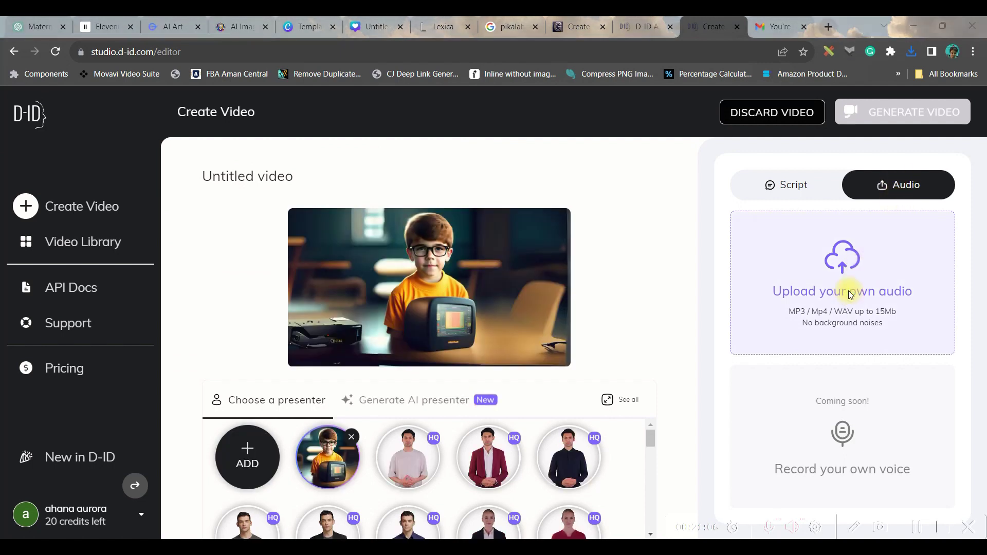
Step: Upload SCENE 1.mp3 as the presenter's audio and bring up the generate confirmation
{"action": "left_click", "coordinate": [842, 258]}
{"action": "scroll", "coordinate": [60, 256], "scroll_direction": "down", "scroll_amount": 2}
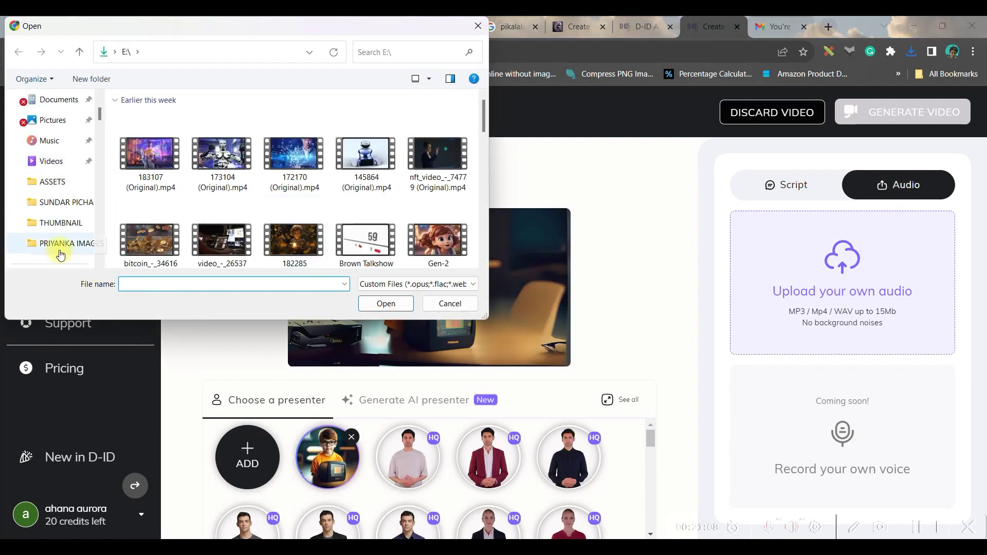
{"action": "left_click", "coordinate": [61, 226]}
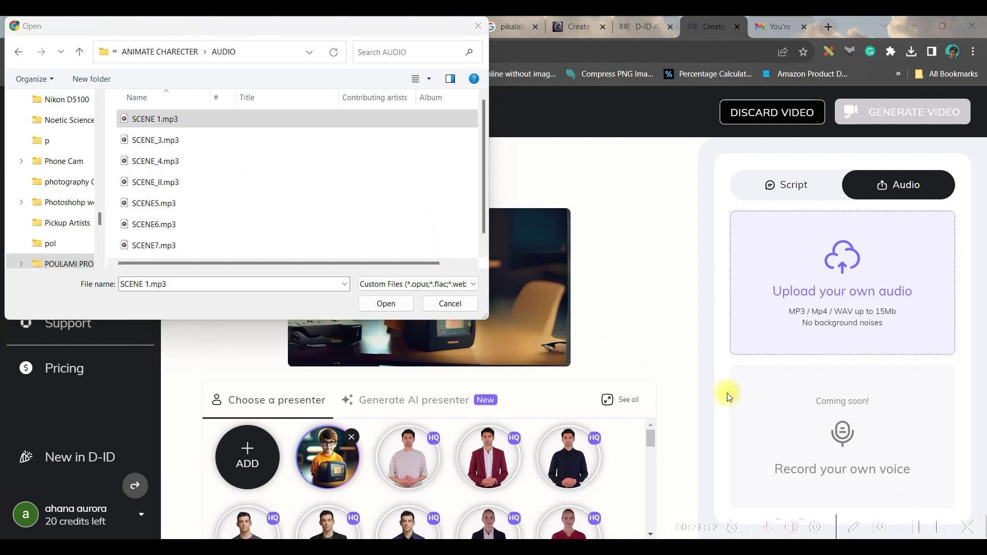
{"action": "left_click", "coordinate": [398, 304]}
{"action": "left_click", "coordinate": [891, 112]}
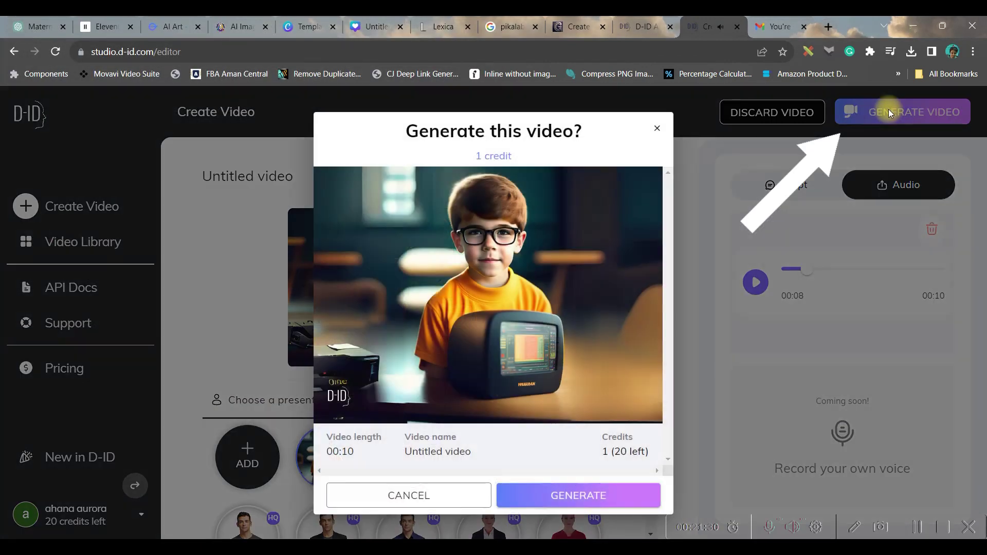
Step: Confirm generation of the talking-boy video, then download the finished clip
{"action": "left_click", "coordinate": [589, 496]}
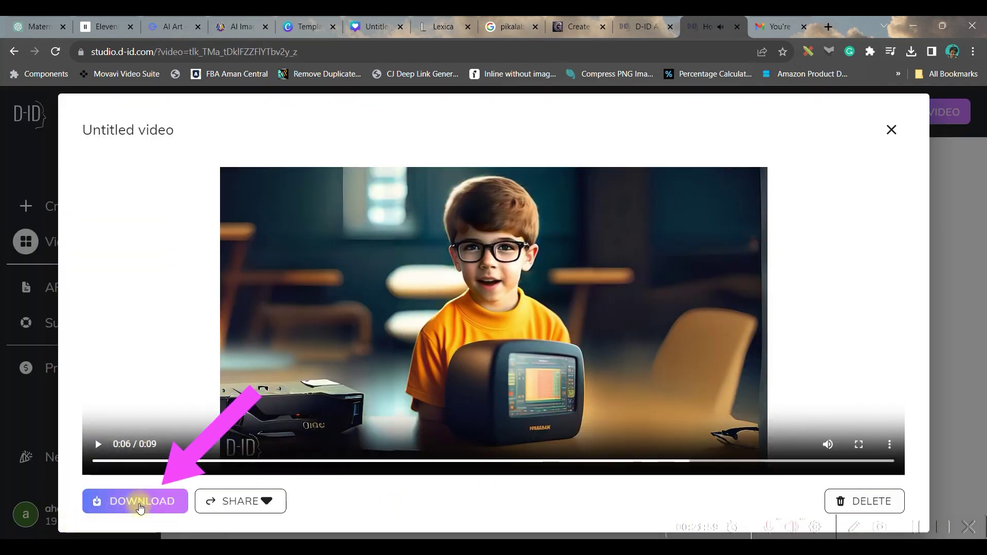
{"action": "left_click", "coordinate": [142, 505]}
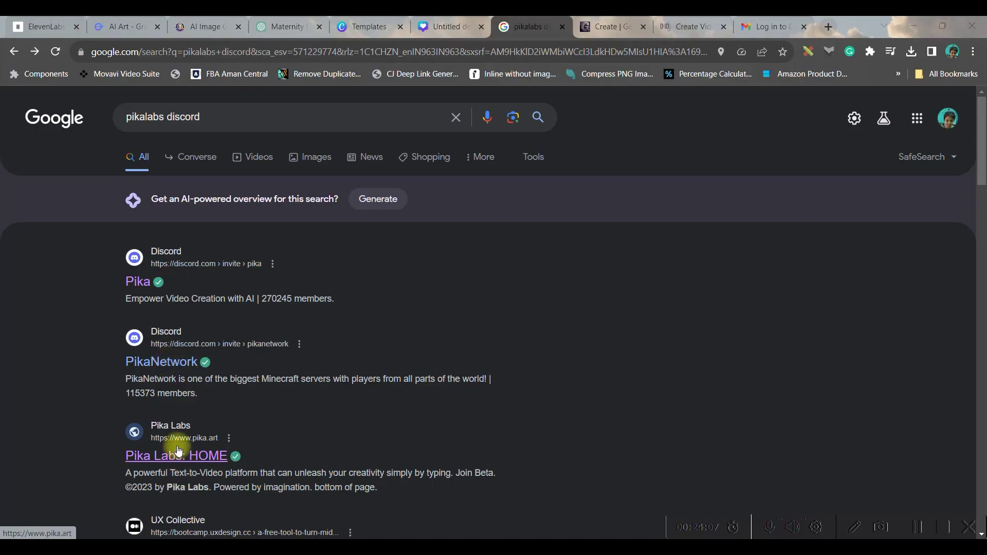
Step: Open the Pika Labs: HOME result and accept the Pika Discord server invite
{"action": "left_click", "coordinate": [173, 456]}
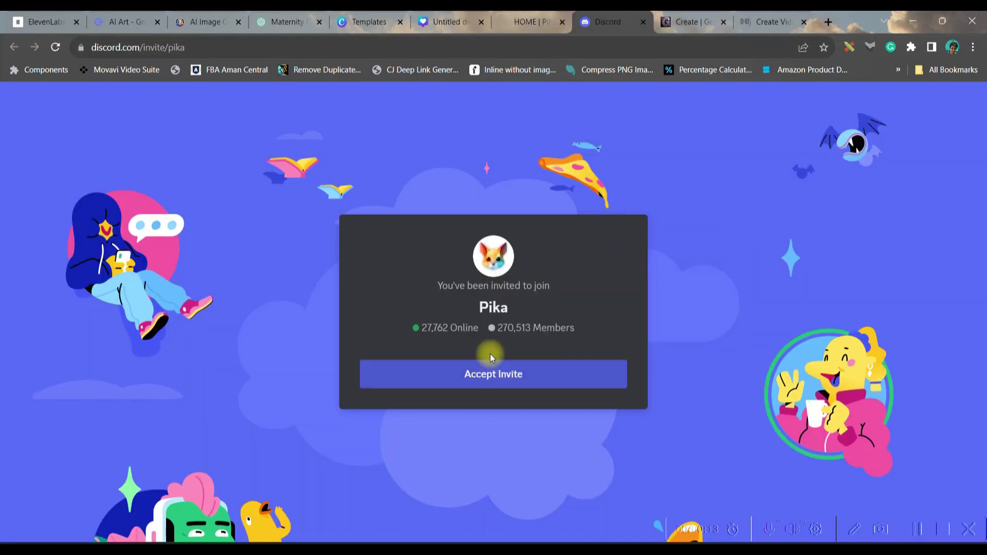
{"action": "left_click", "coordinate": [478, 379]}
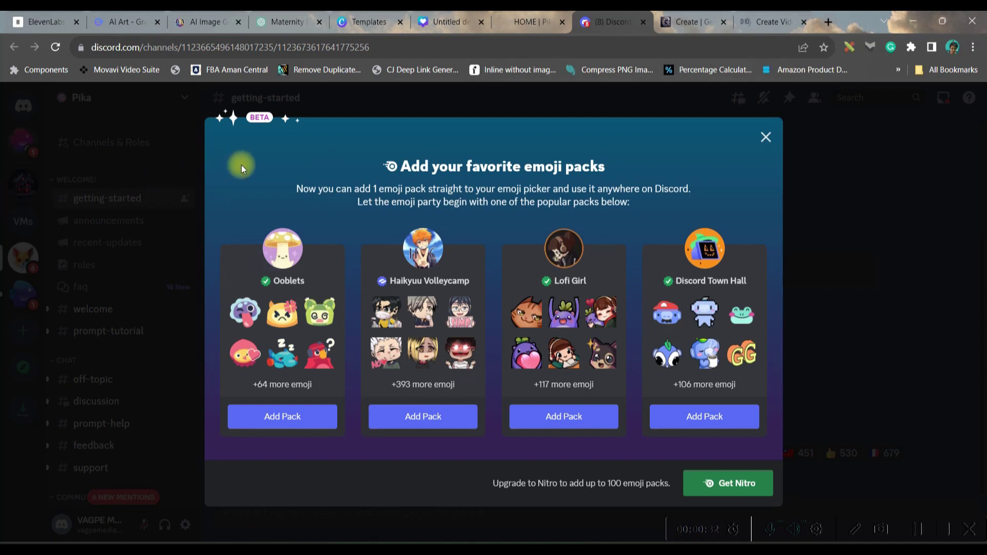
Step: Close the emoji packs offer, then open the Pika server's generate-7 channel at its newest messages
{"action": "left_click", "coordinate": [769, 134]}
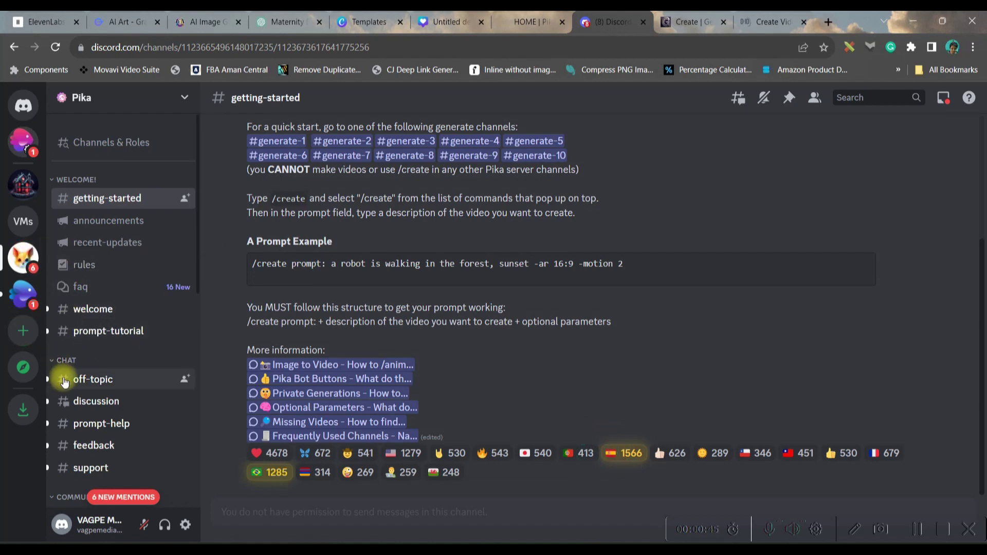
{"action": "scroll", "coordinate": [89, 386], "scroll_direction": "down", "scroll_amount": 8}
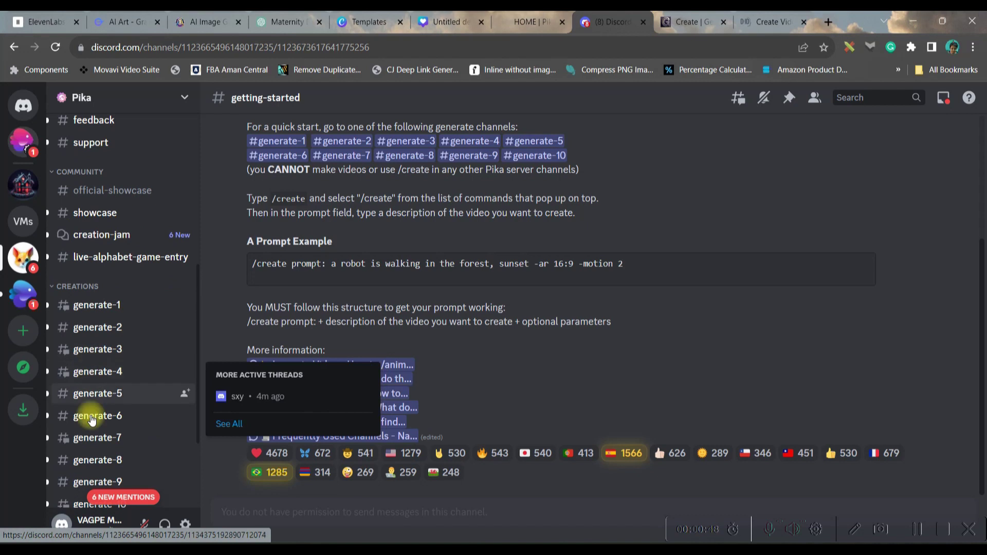
{"action": "scroll", "coordinate": [94, 407], "scroll_direction": "down", "scroll_amount": 1}
{"action": "scroll", "coordinate": [94, 408], "scroll_direction": "down", "scroll_amount": 3}
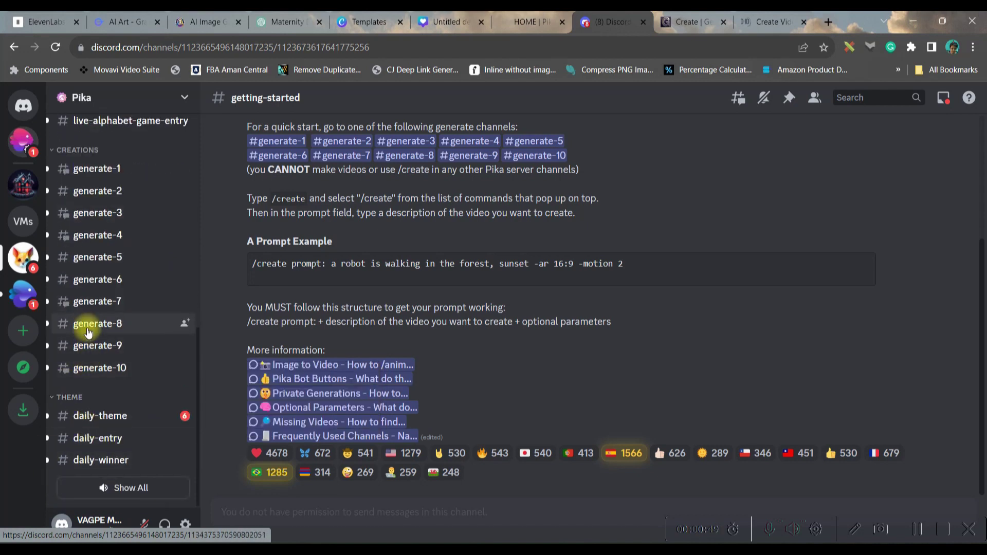
{"action": "left_click", "coordinate": [92, 307]}
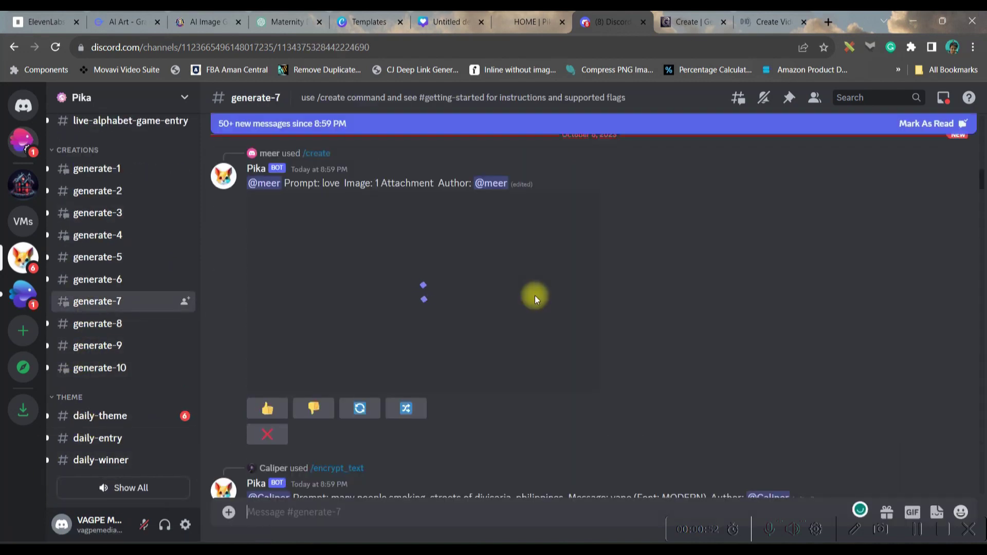
{"action": "key", "text": "Escape"}
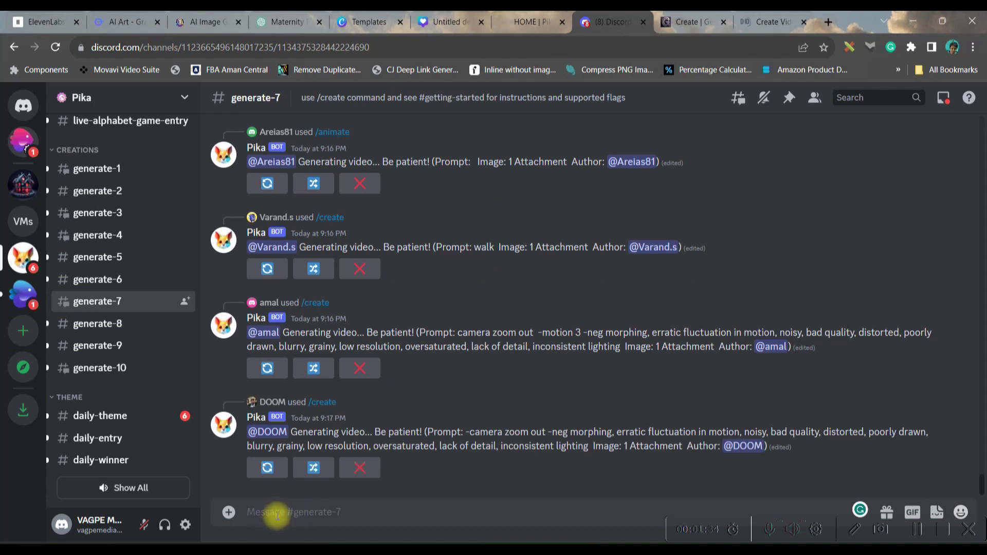
Step: Start a Pika /create command and add its optional image field
{"action": "type", "text": "/"}
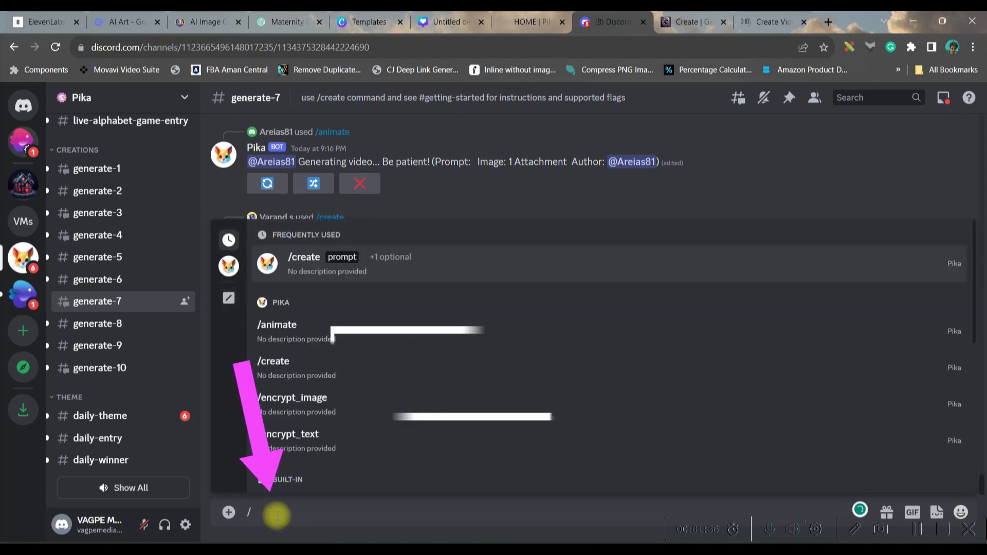
{"action": "type", "text": "create"}
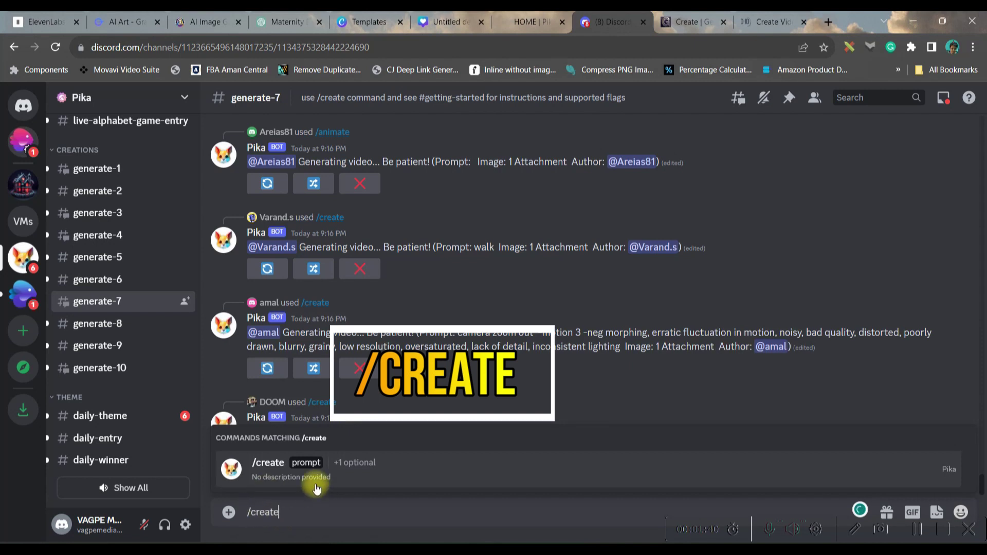
{"action": "left_click", "coordinate": [312, 471]}
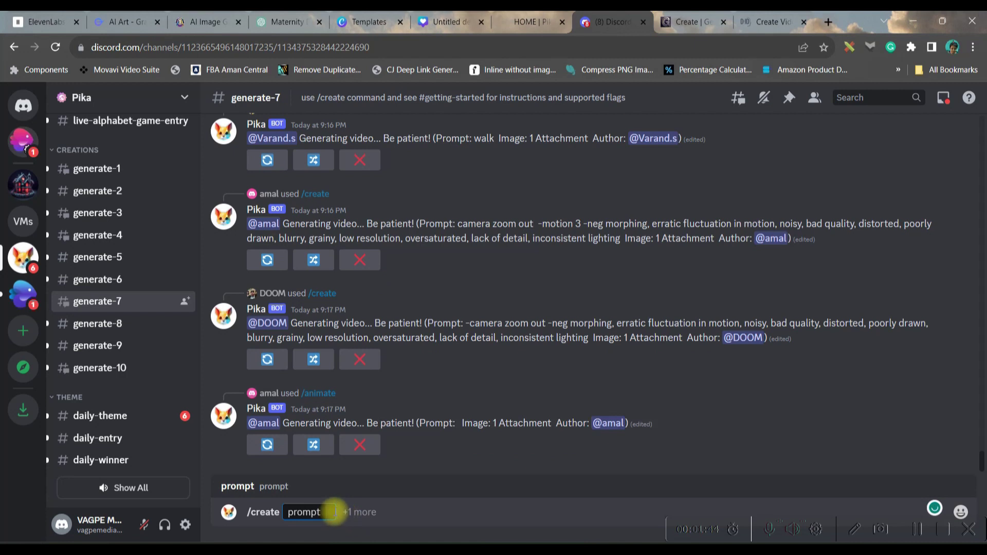
{"action": "left_click", "coordinate": [362, 512]}
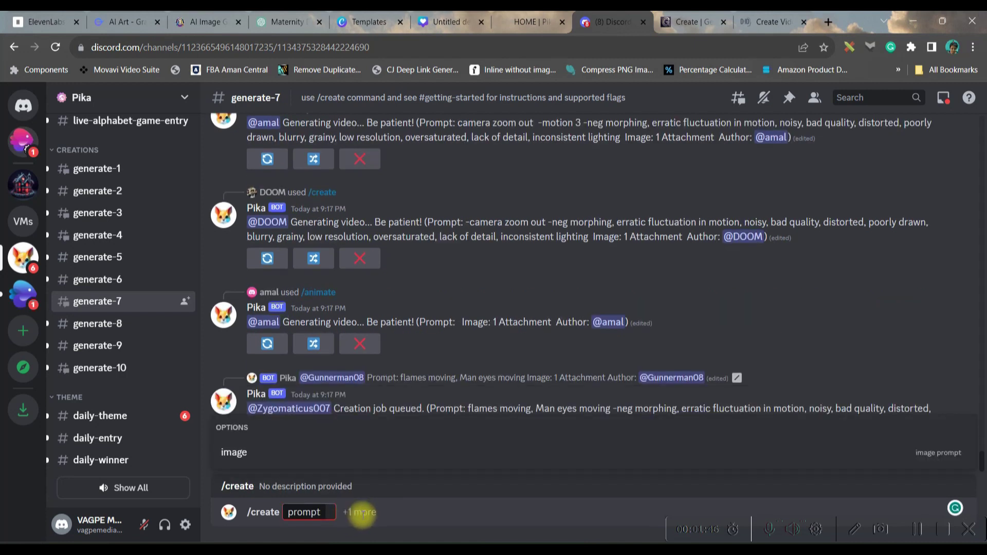
{"action": "left_click", "coordinate": [246, 453]}
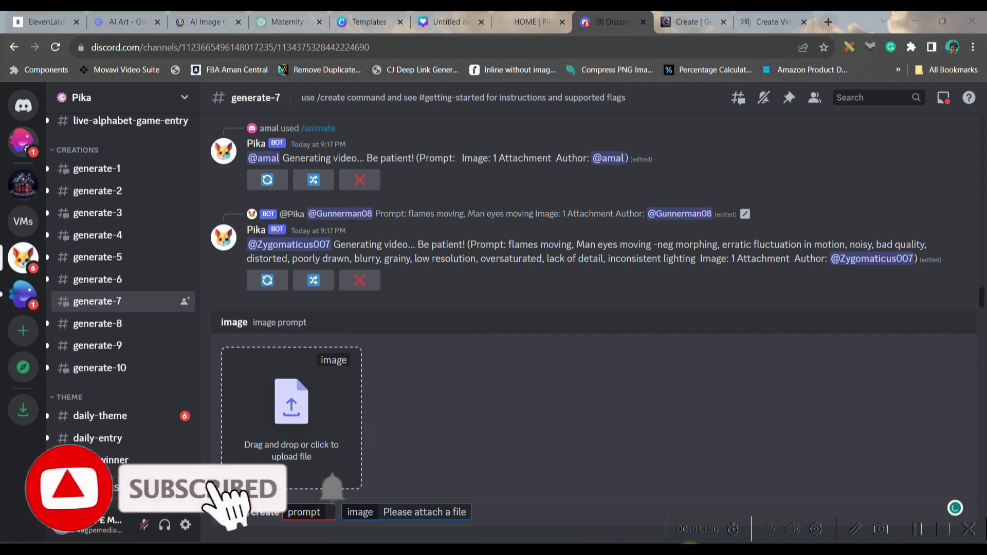
Step: Attach SCENE1.1.jpg from the IMAGES folder as the command's image, ready for the prompt
{"action": "mouse_move", "coordinate": [739, 487]}
{"action": "left_click", "coordinate": [644, 474]}
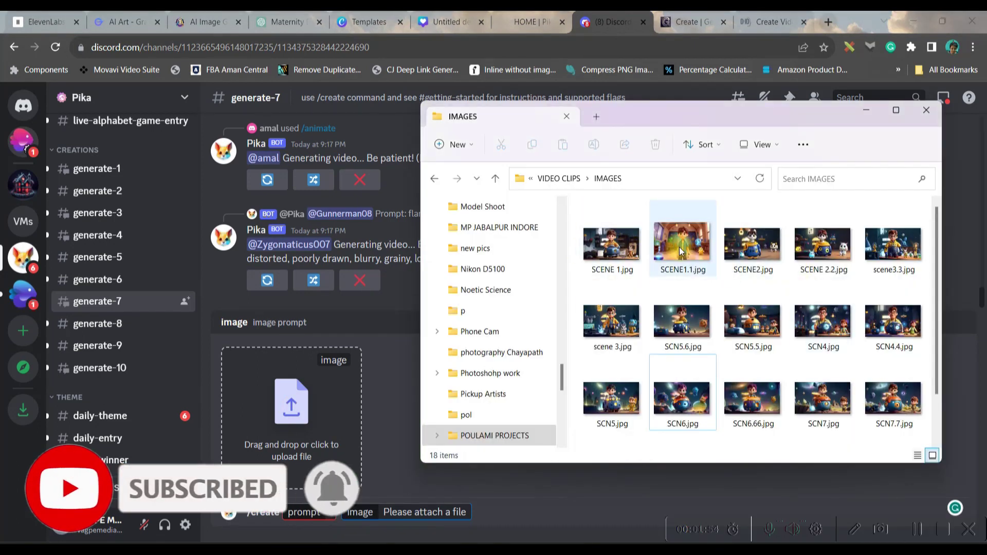
{"action": "left_click_drag", "start_coordinate": [680, 245], "coordinate": [347, 424]}
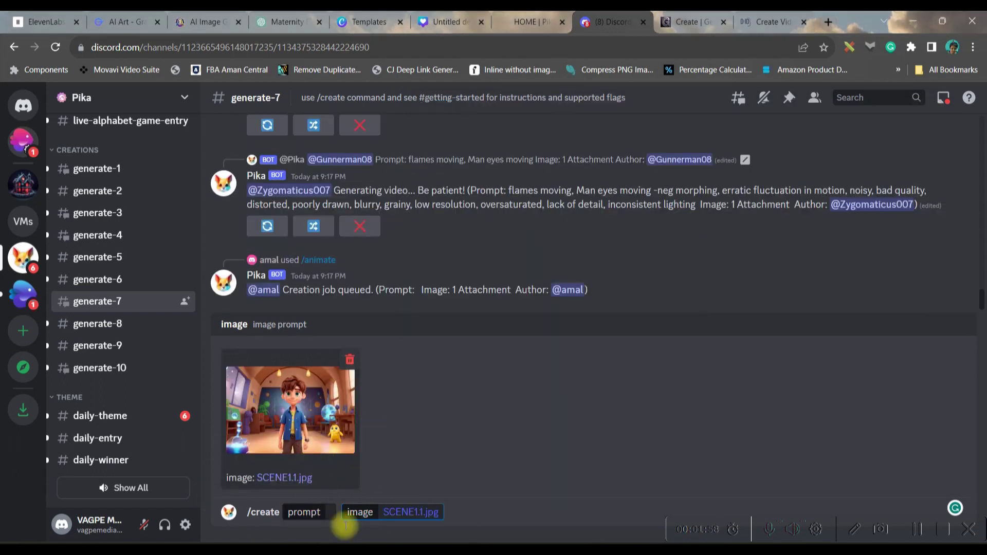
{"action": "left_click", "coordinate": [324, 513]}
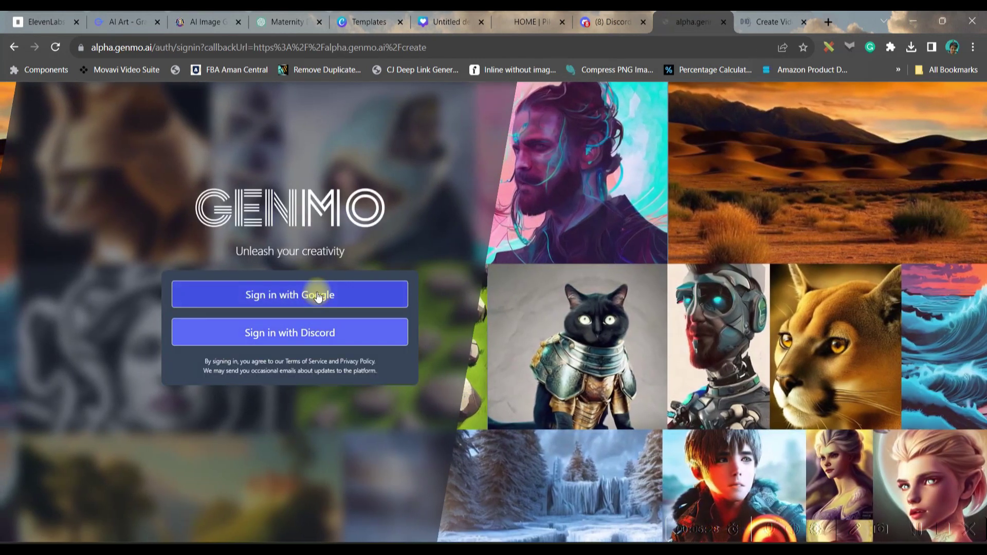
Step: Sign in to Genmo with Google and generate a landscape first frame from the pasted nebula prompt
{"action": "left_click", "coordinate": [318, 296]}
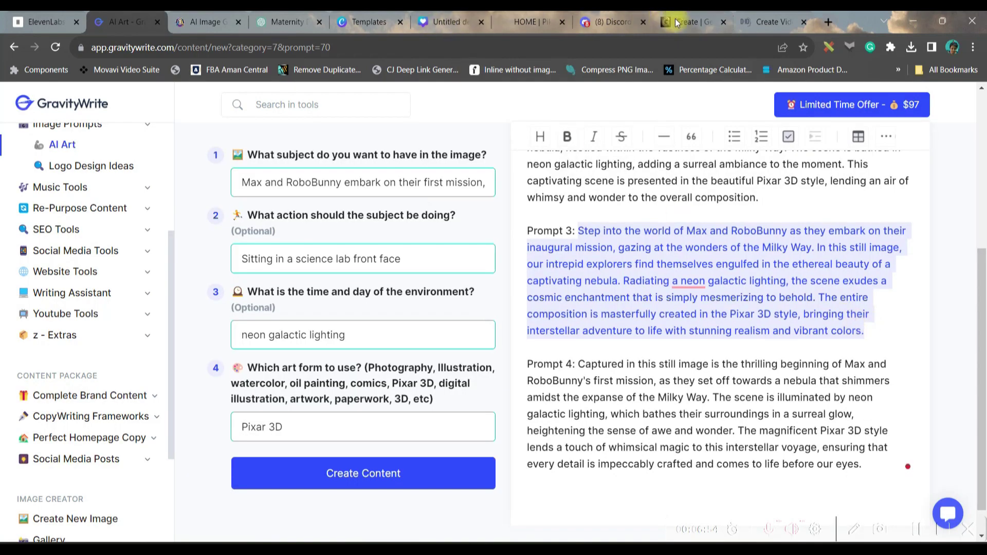
{"action": "left_click", "coordinate": [677, 22]}
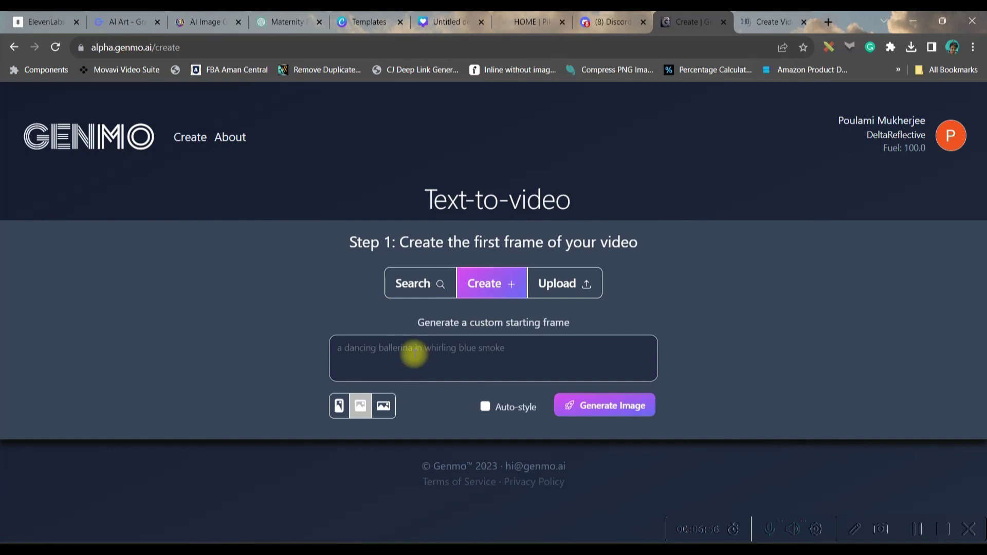
{"action": "key", "text": "ctrl+v"}
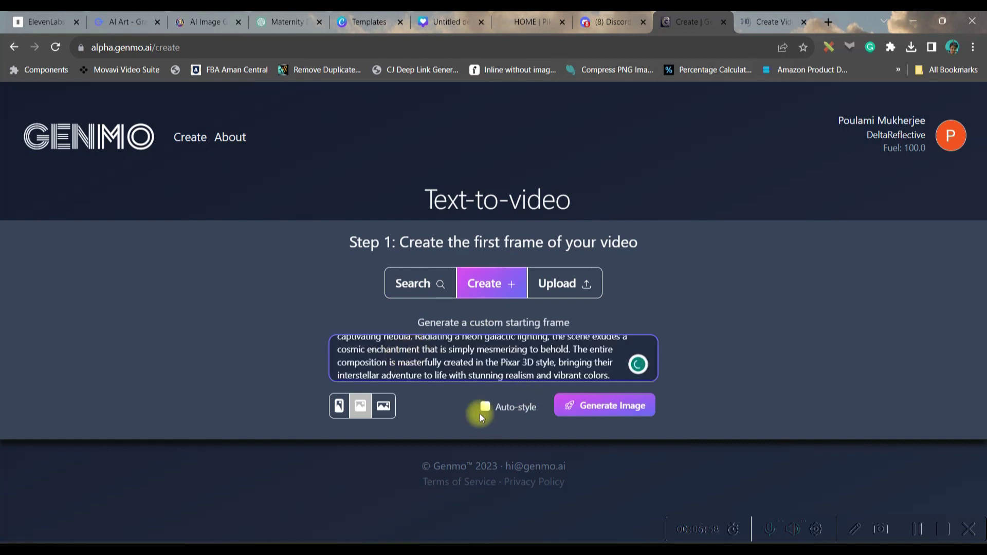
{"action": "left_click", "coordinate": [383, 407]}
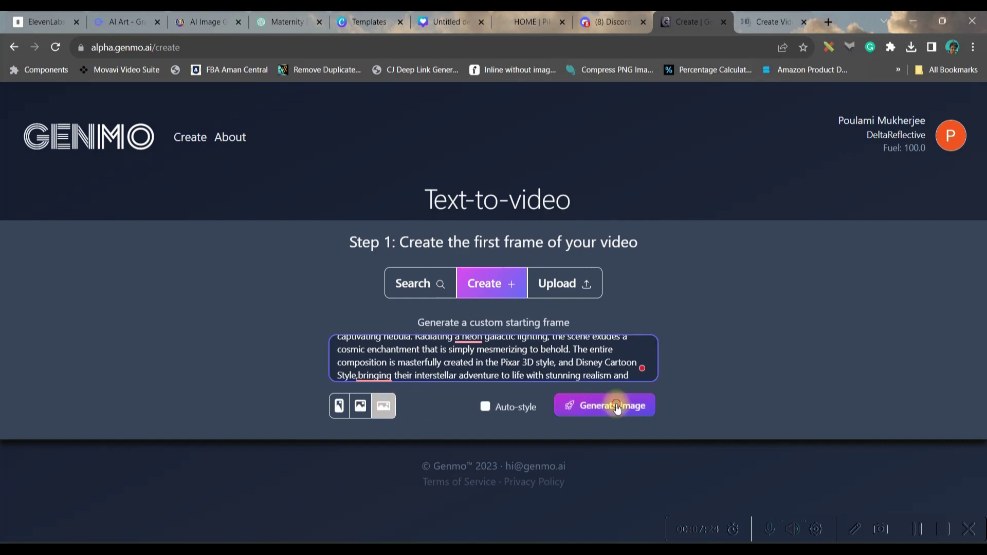
{"action": "left_click", "coordinate": [616, 403]}
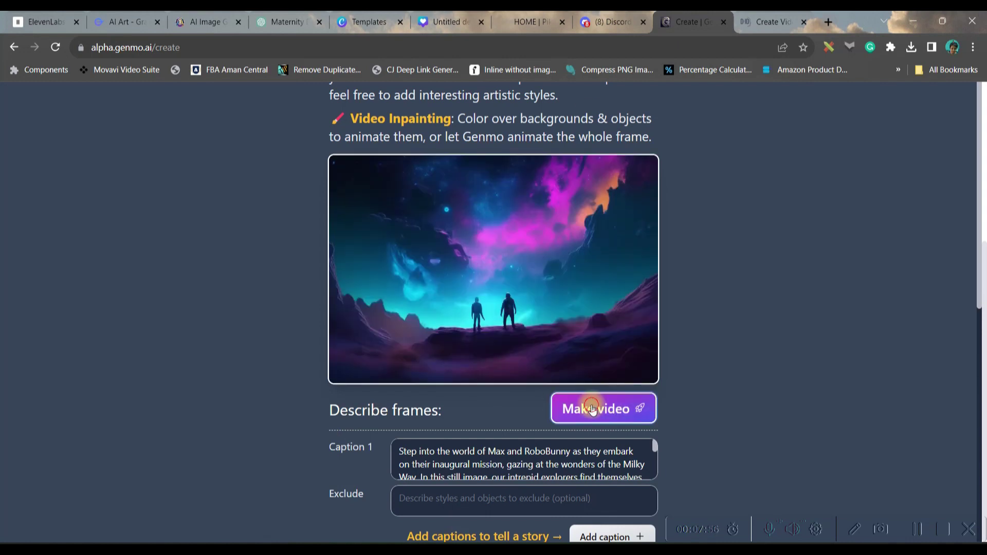
Step: Render the nebula frame into a video and download it
{"action": "left_click", "coordinate": [592, 408]}
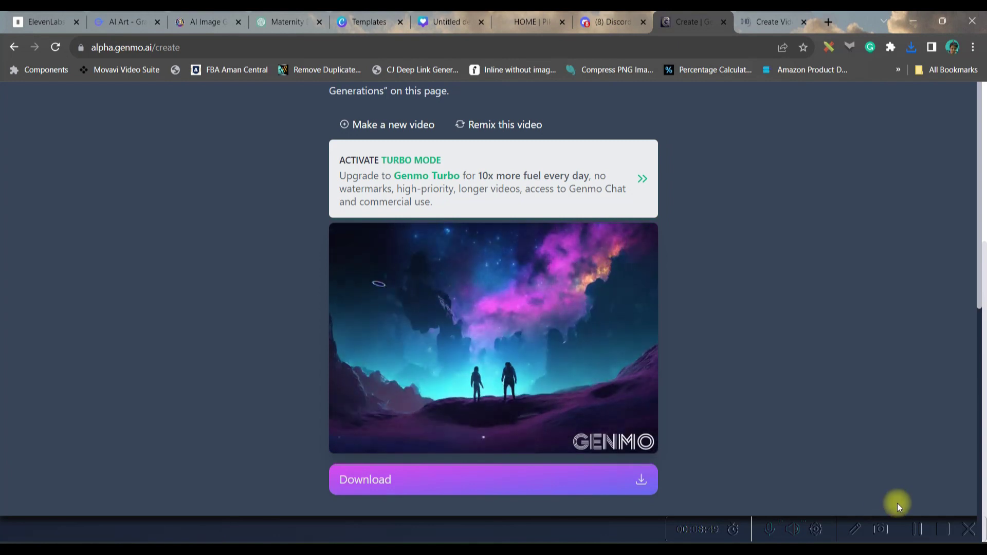
{"action": "left_click", "coordinate": [639, 482]}
{"action": "scroll", "coordinate": [378, 307], "scroll_direction": "up", "scroll_amount": 4}
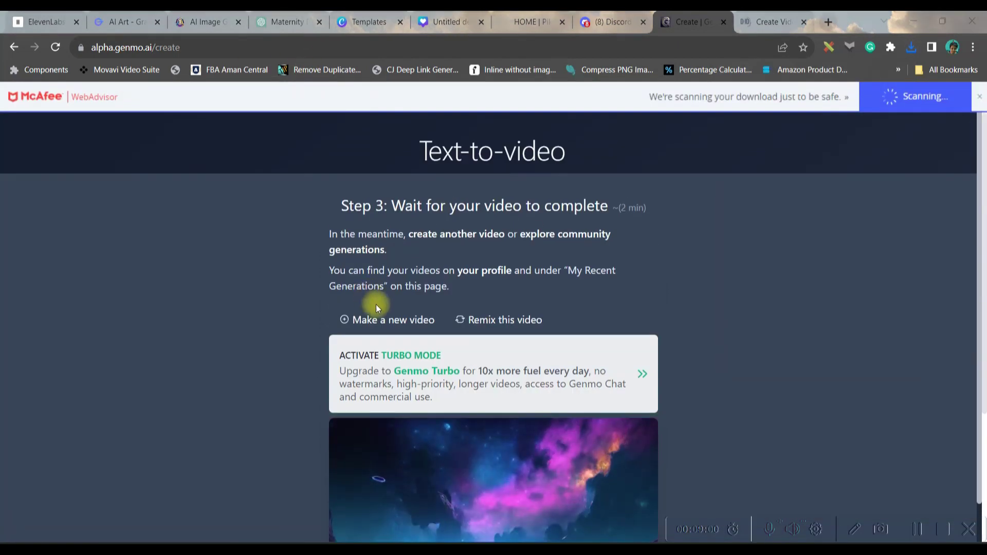
Step: Start a new video from the uploaded cat picture, mask the cat, and render it
{"action": "left_click", "coordinate": [389, 320]}
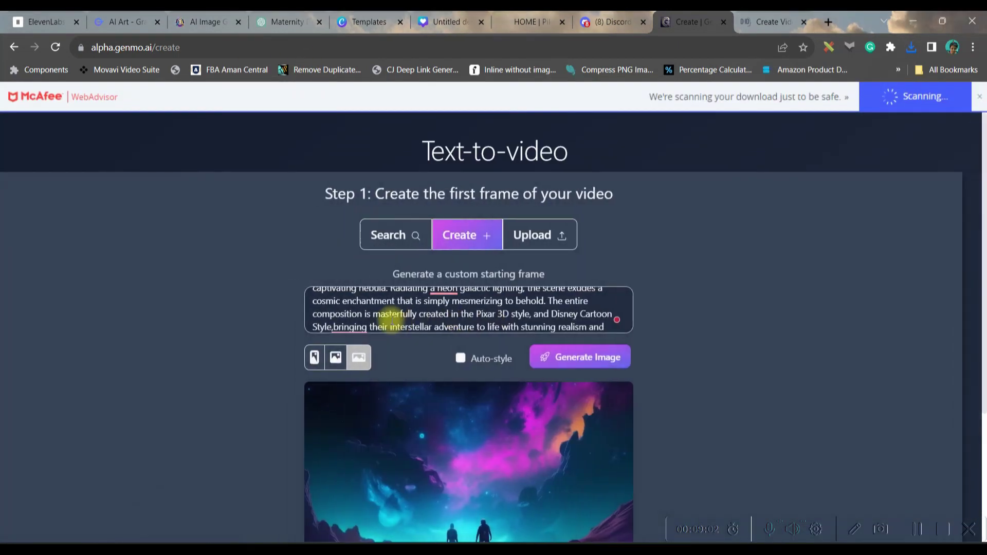
{"action": "left_click", "coordinate": [539, 235]}
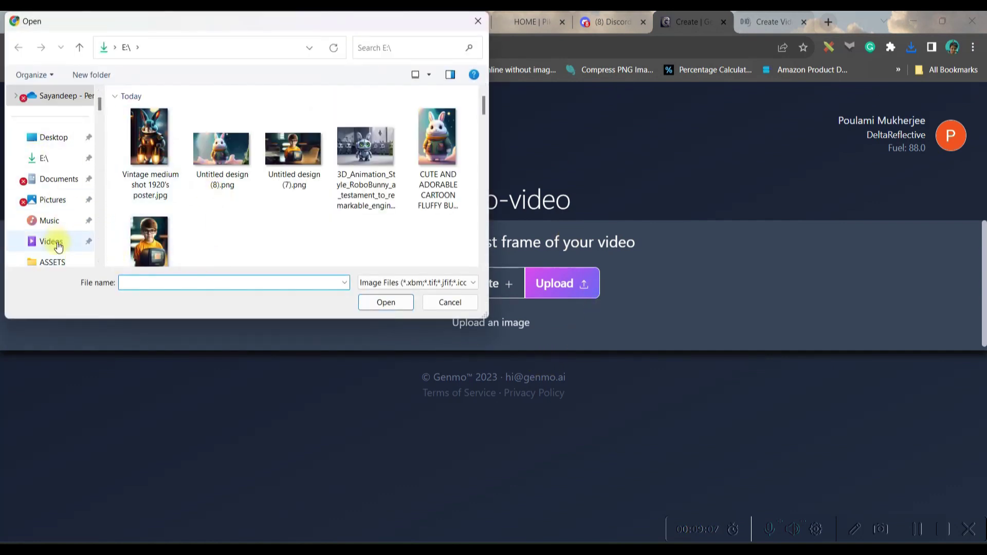
{"action": "double_click", "coordinate": [434, 152]}
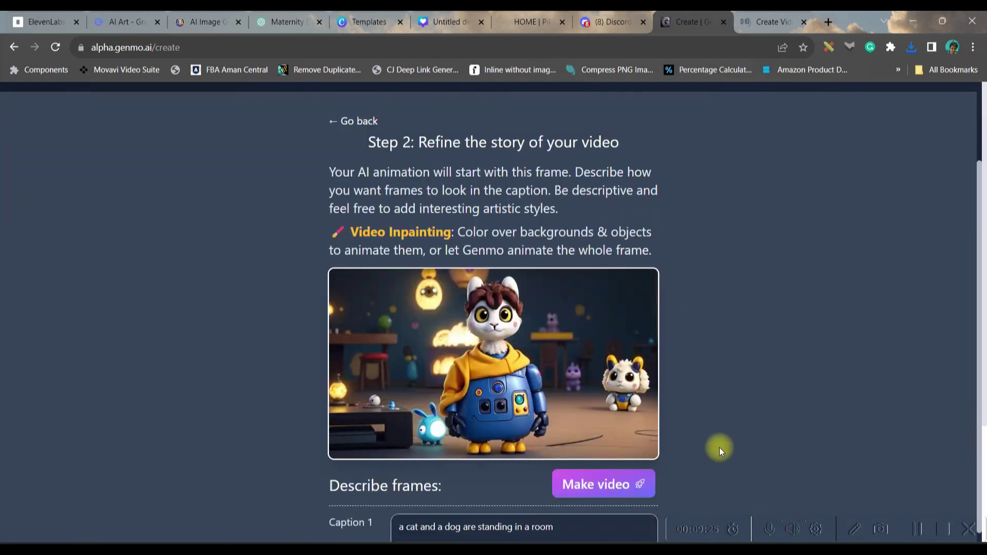
{"action": "scroll", "coordinate": [434, 379], "scroll_direction": "down", "scroll_amount": 4}
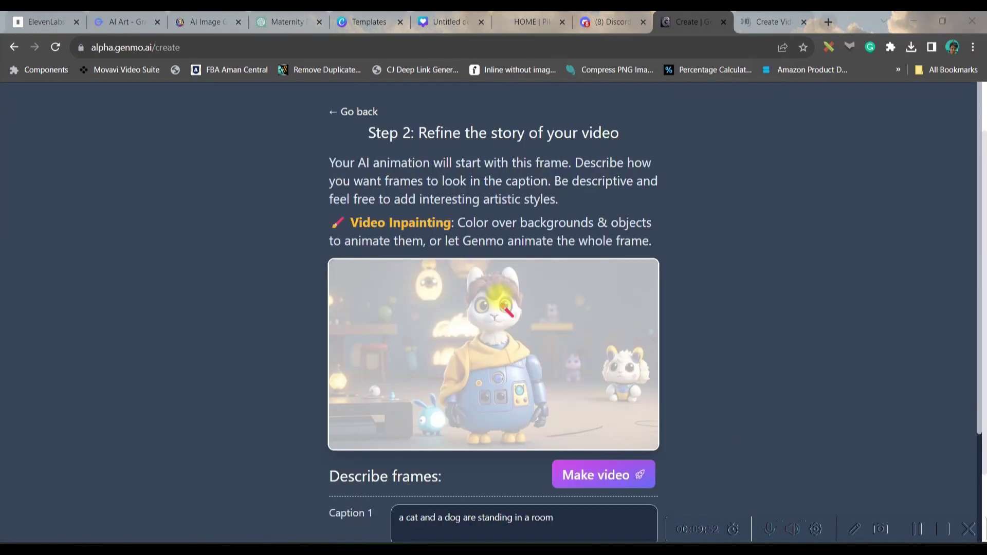
{"action": "left_click_drag", "start_coordinate": [469, 264], "coordinate": [452, 383]}
{"action": "left_click_drag", "start_coordinate": [478, 435], "coordinate": [533, 431]}
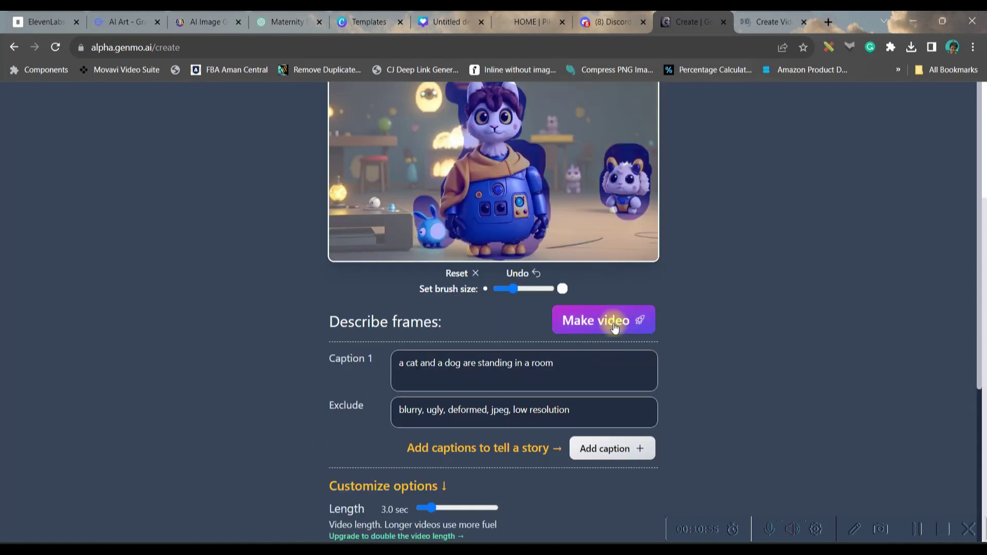
{"action": "left_click", "coordinate": [615, 325]}
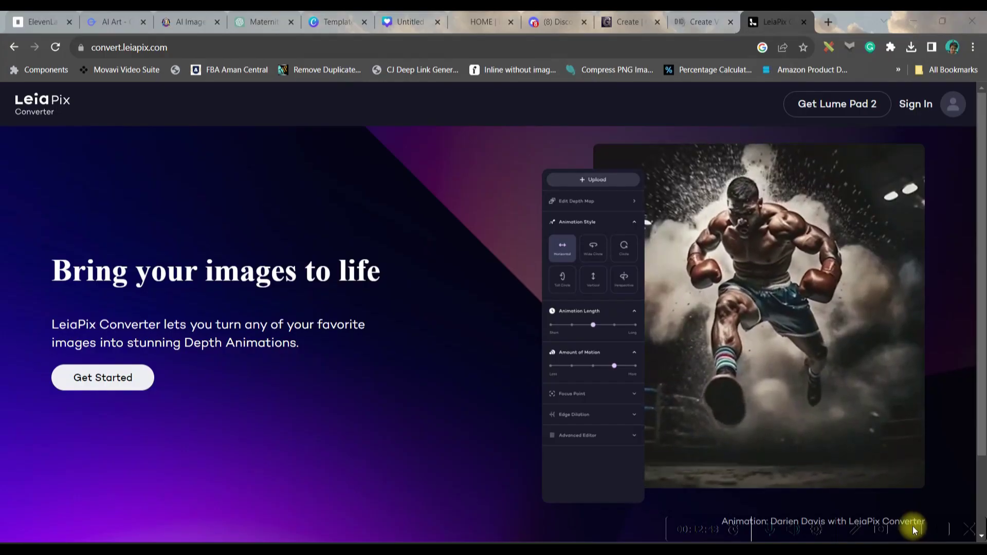
Step: Sign in to LeiaPix with Google and upload SCN5.6.jpg as the animation source
{"action": "left_click", "coordinate": [918, 104]}
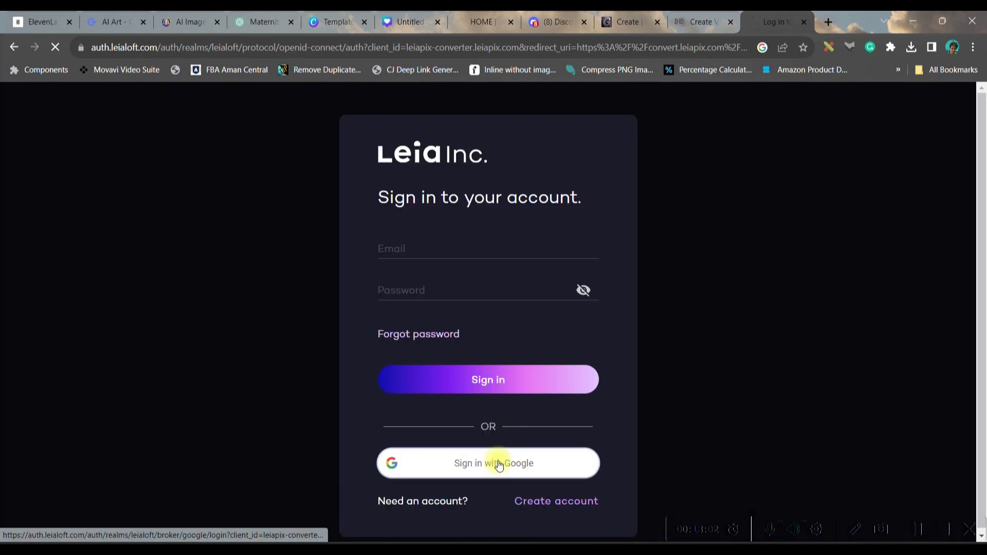
{"action": "left_click", "coordinate": [504, 466]}
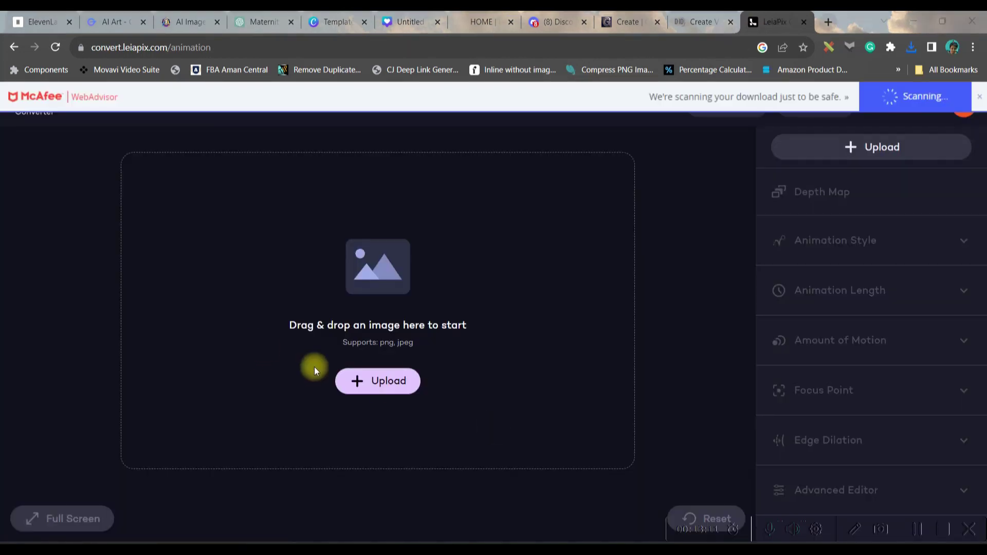
{"action": "left_click", "coordinate": [380, 383]}
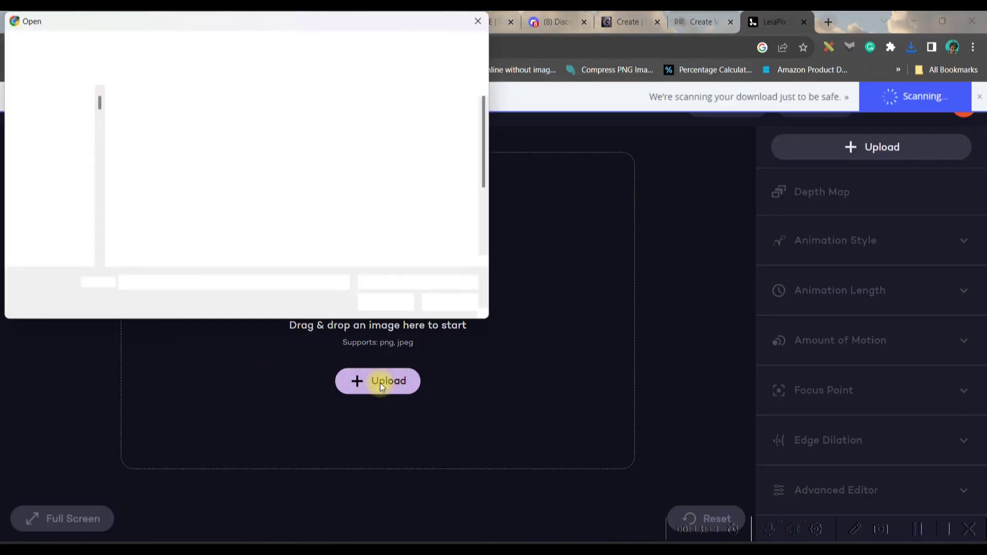
{"action": "scroll", "coordinate": [286, 182], "scroll_direction": "down", "scroll_amount": 3}
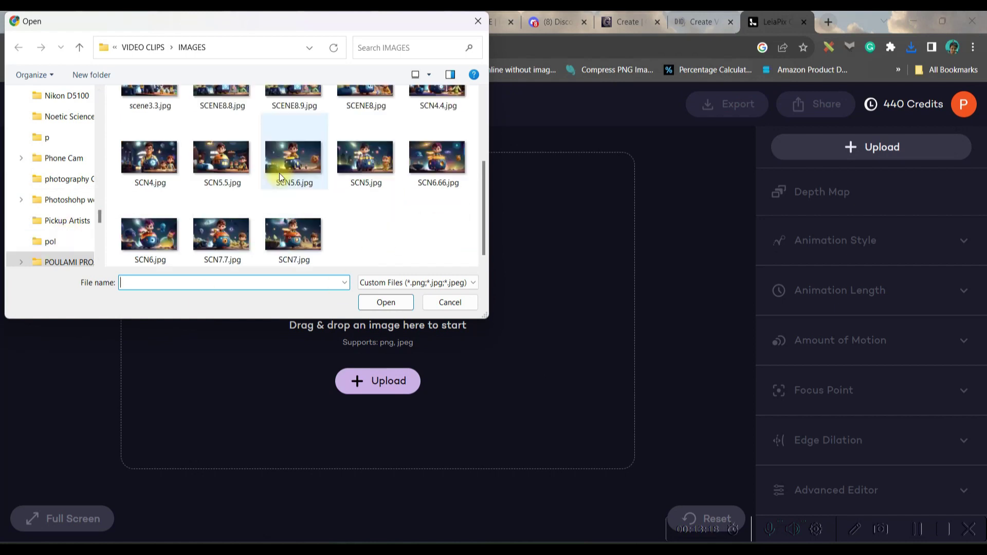
{"action": "left_click", "coordinate": [391, 303]}
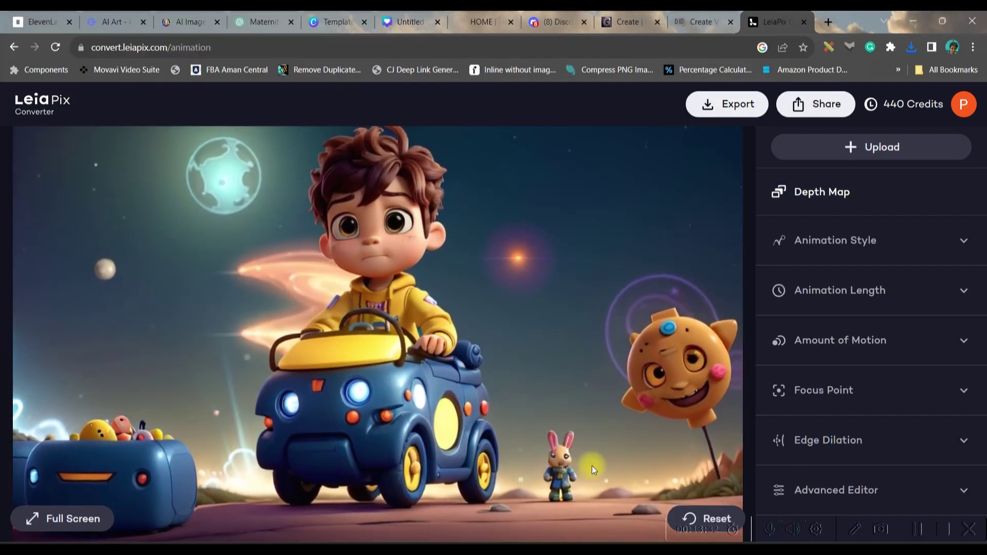
Step: Expand the animation style, length, motion, focus point and edge dilation settings, then bring up Export
{"action": "left_click", "coordinate": [856, 243]}
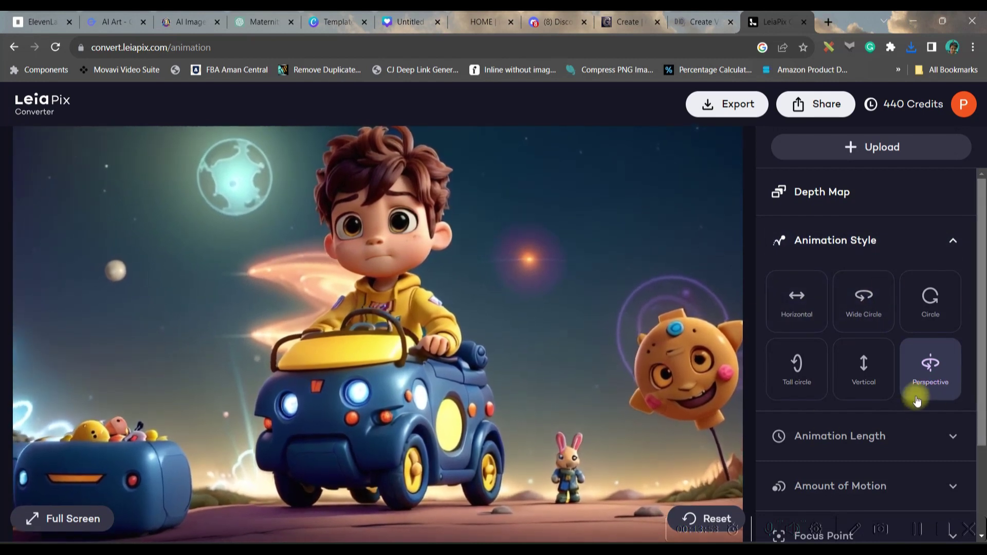
{"action": "left_click", "coordinate": [840, 436]}
{"action": "left_click", "coordinate": [840, 399]}
{"action": "left_click", "coordinate": [823, 495]}
{"action": "scroll", "coordinate": [820, 458], "scroll_direction": "down", "scroll_amount": 3}
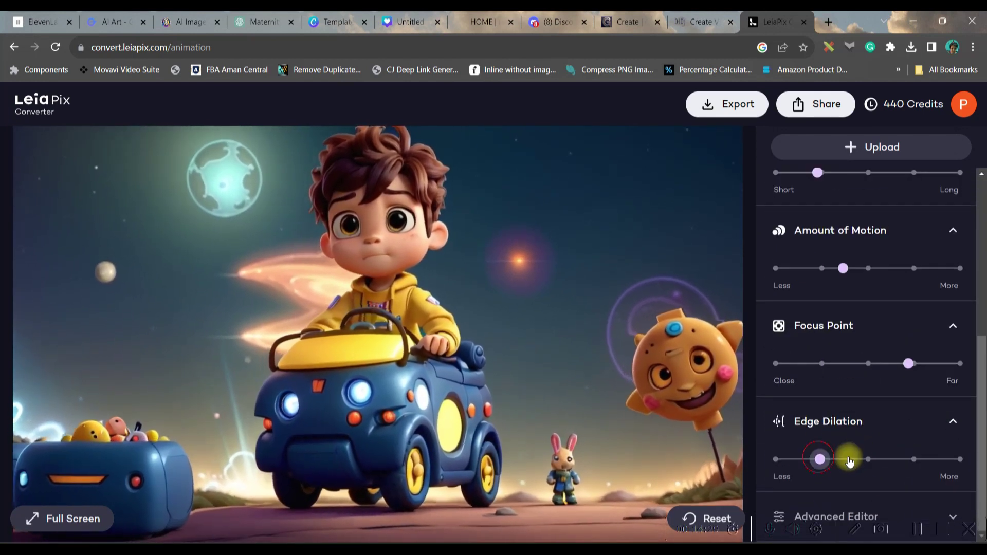
{"action": "left_click", "coordinate": [823, 515]}
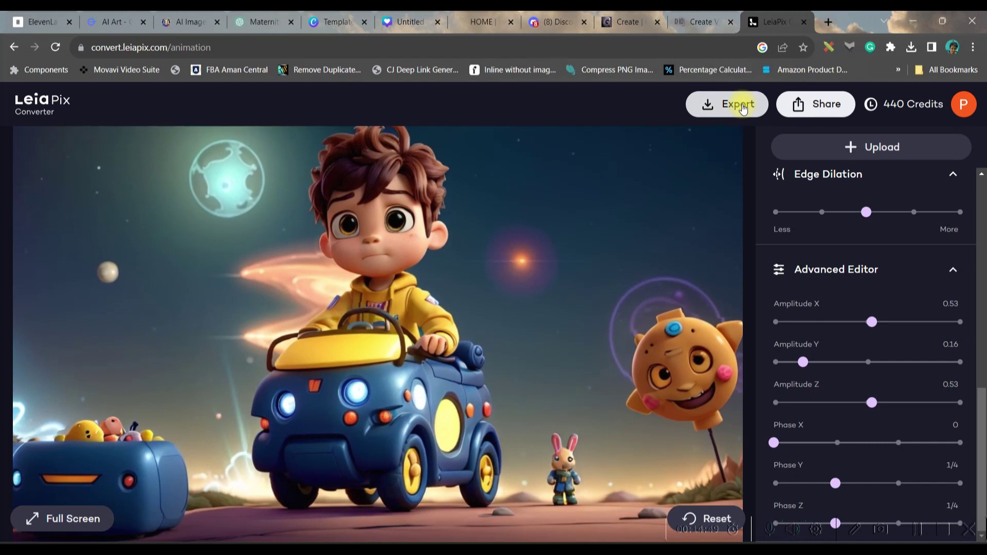
{"action": "left_click", "coordinate": [743, 105]}
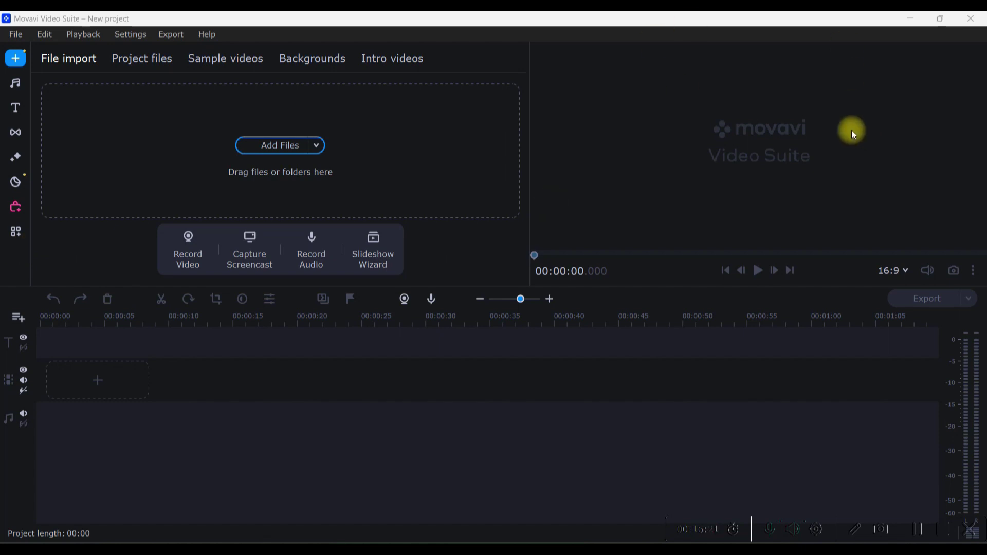
Step: Download and preview the Green background from Backgrounds > Color
{"action": "left_click", "coordinate": [315, 57]}
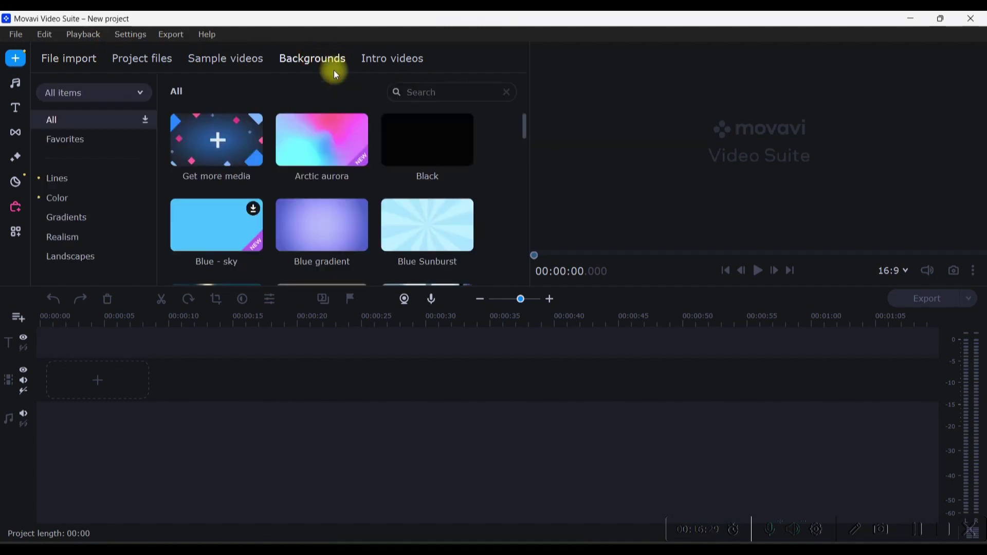
{"action": "left_click", "coordinate": [75, 180]}
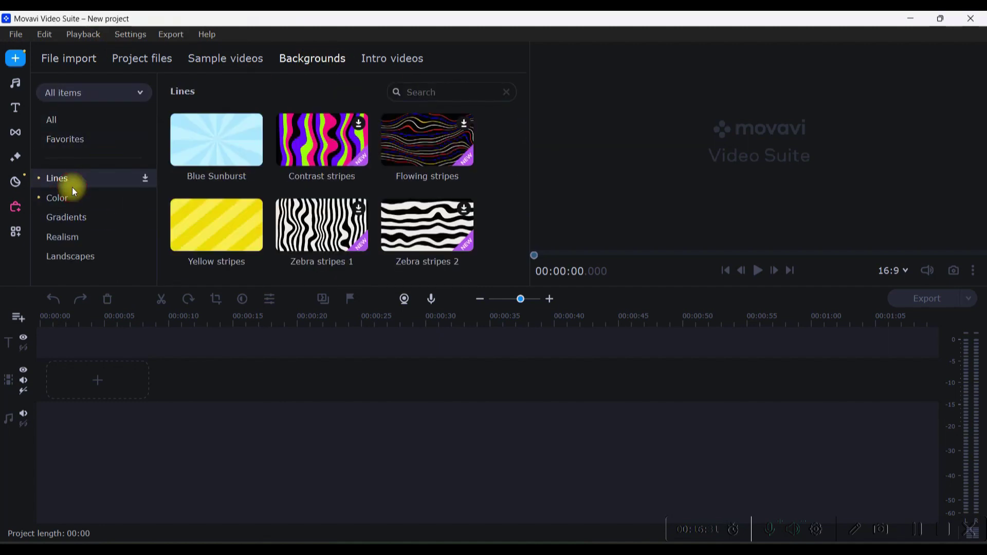
{"action": "left_click", "coordinate": [75, 197]}
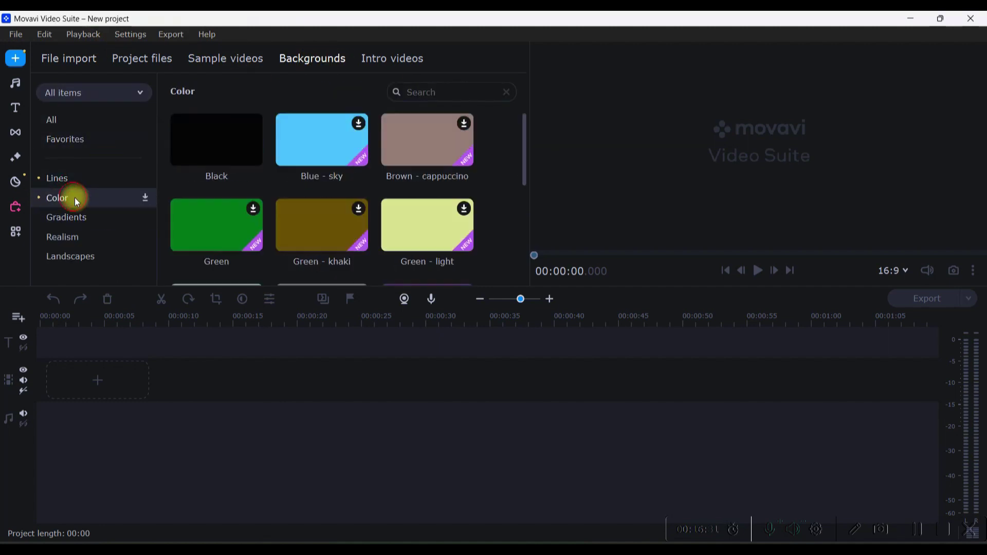
{"action": "left_click", "coordinate": [256, 212]}
{"action": "left_click", "coordinate": [228, 208]}
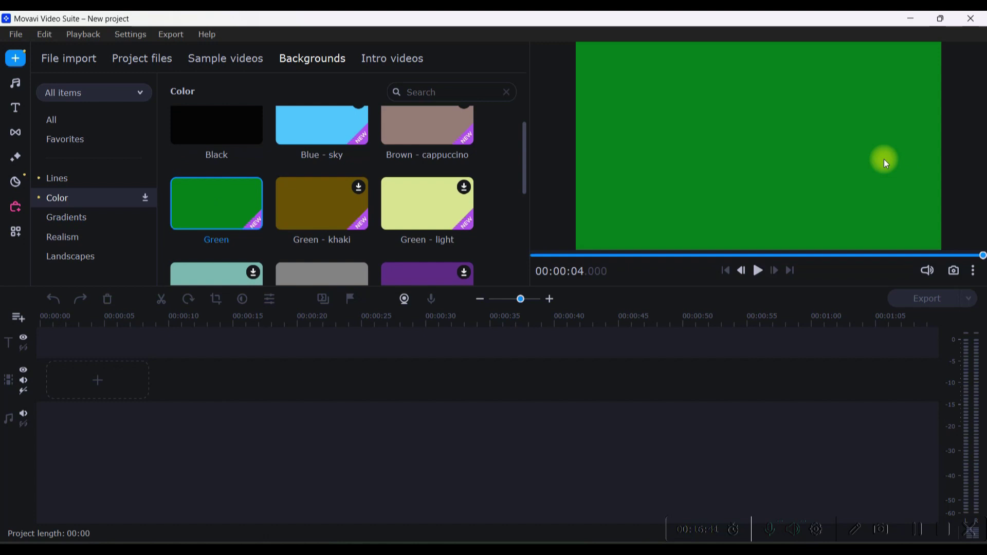
{"action": "left_click", "coordinate": [325, 61]}
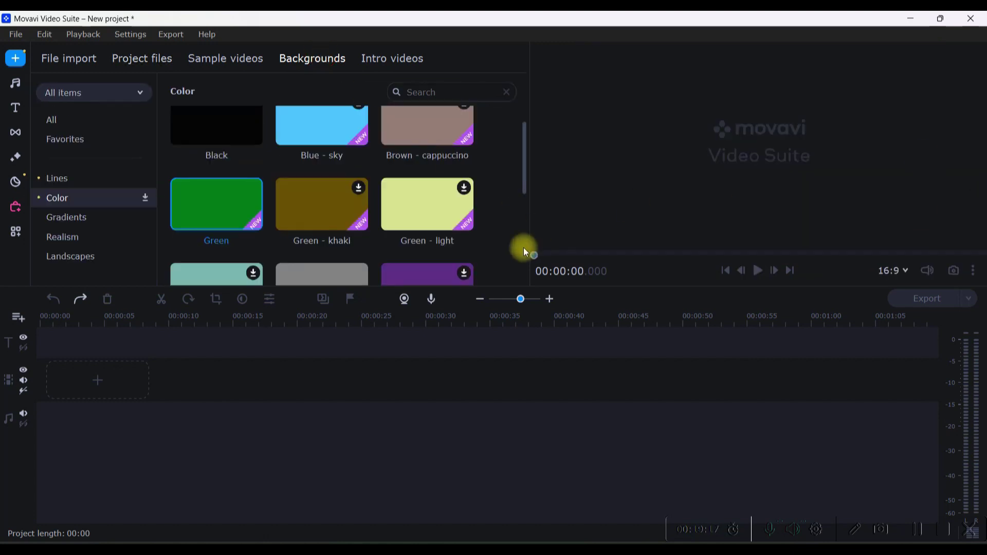
Step: Place the Green background at the timeline start, stretch it to 1:02, and download Green - khaki
{"action": "left_click_drag", "start_coordinate": [233, 206], "coordinate": [29, 362]}
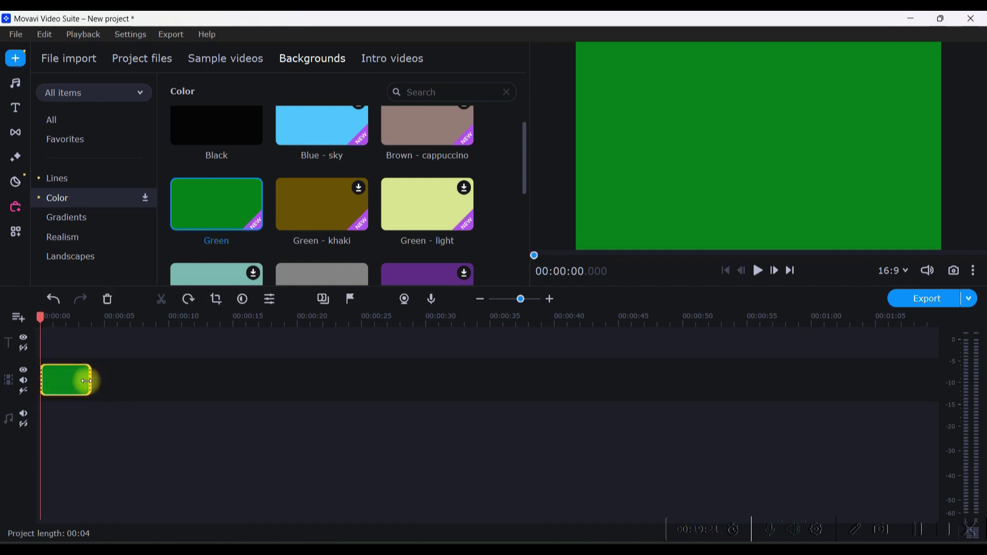
{"action": "left_click_drag", "start_coordinate": [99, 380], "coordinate": [839, 381]}
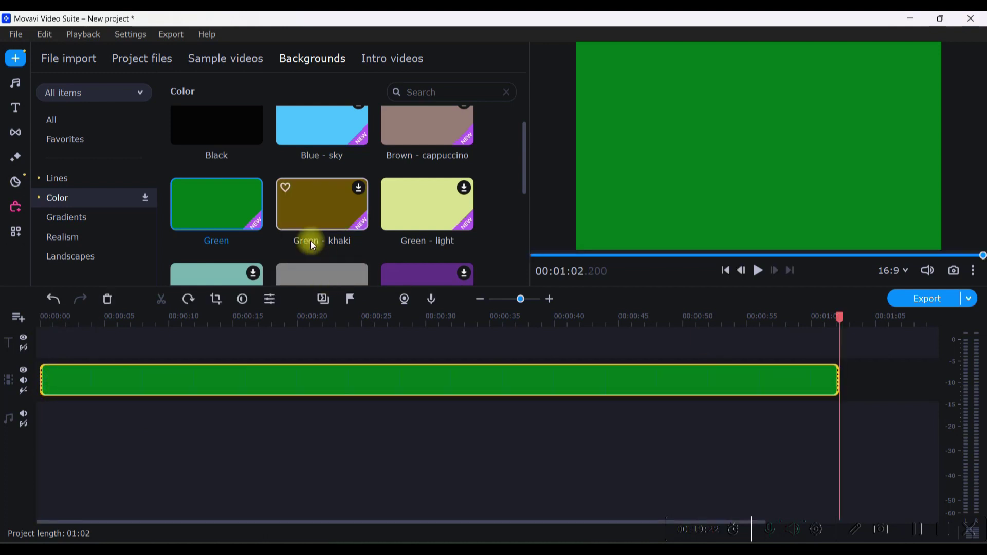
{"action": "left_click", "coordinate": [358, 189]}
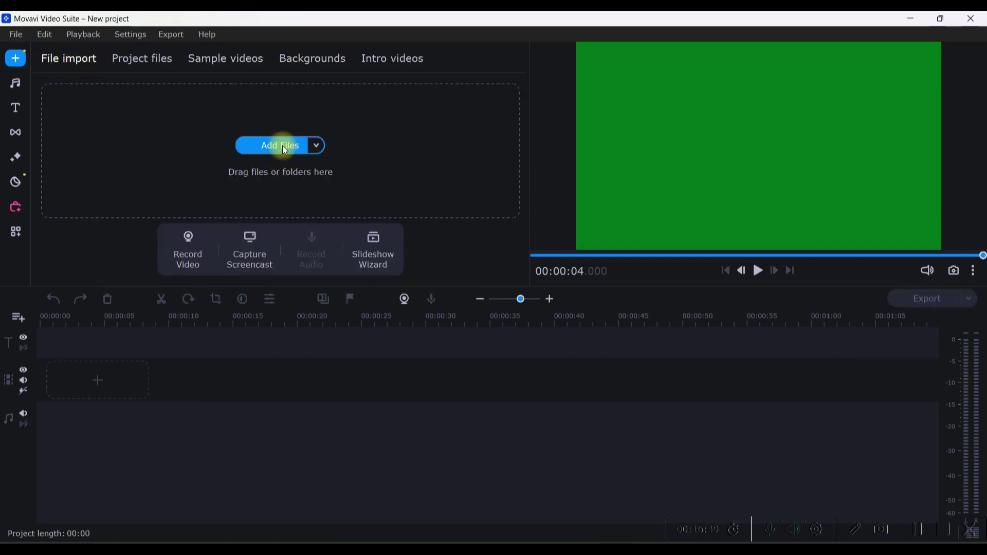
Step: Import the AUDIO folder from ANIMATE CHARECTER into the project files
{"action": "left_click", "coordinate": [316, 146]}
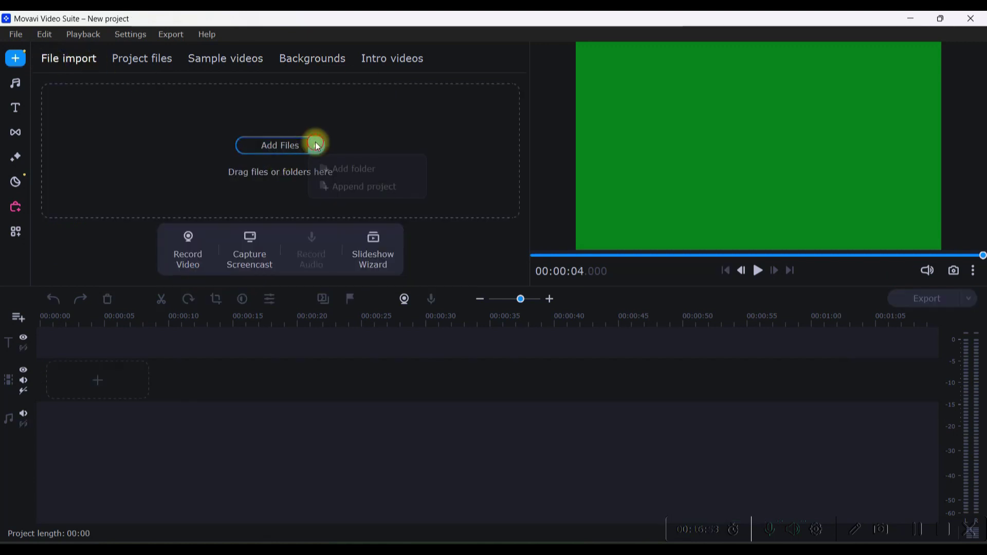
{"action": "left_click", "coordinate": [353, 168]}
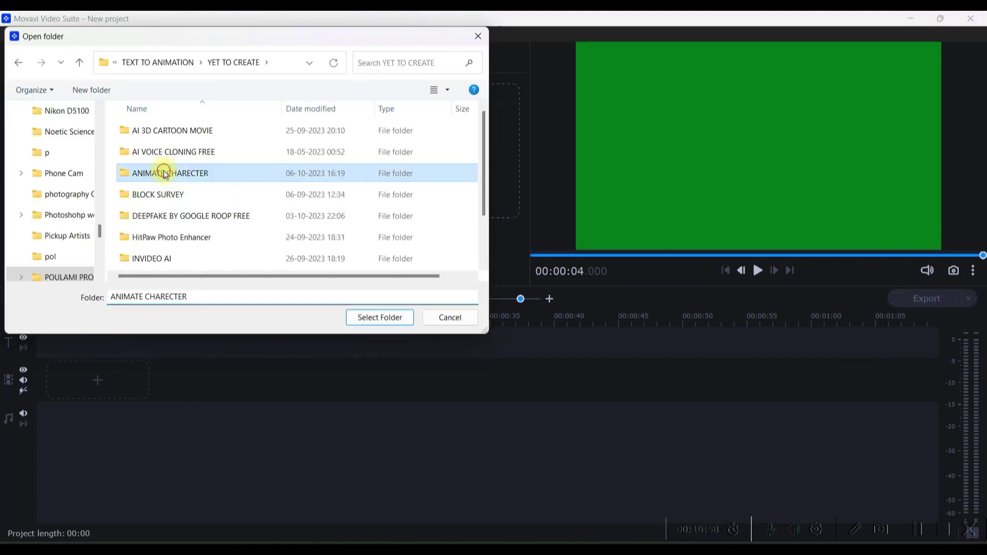
{"action": "double_click", "coordinate": [161, 165]}
{"action": "left_click", "coordinate": [164, 130]}
{"action": "left_click", "coordinate": [380, 318]}
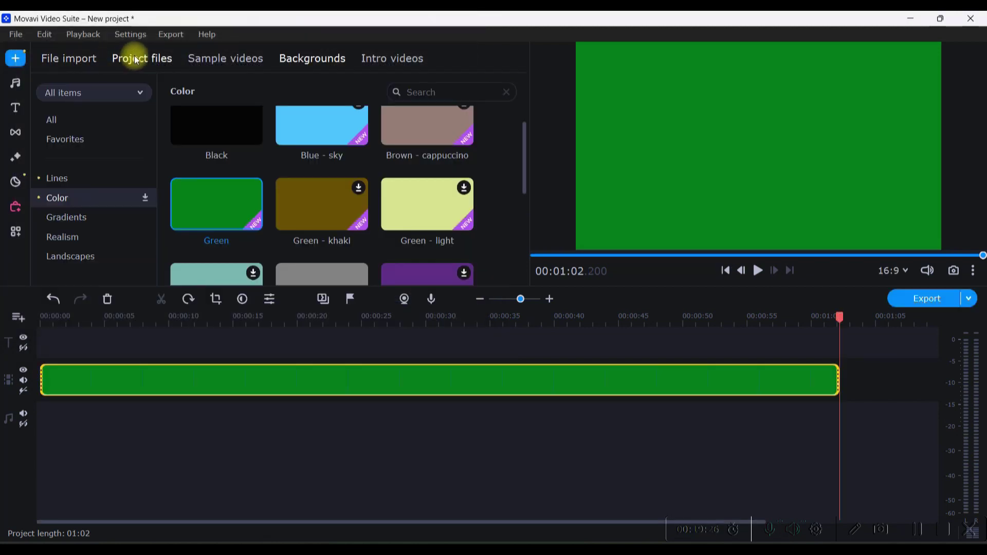
{"action": "left_click", "coordinate": [140, 58]}
Step: Drag SCENE 1, BoroBunny Intro and the other SCENE narration clips onto the audio track, then rewind
{"action": "scroll", "coordinate": [235, 214], "scroll_direction": "up", "scroll_amount": 3}
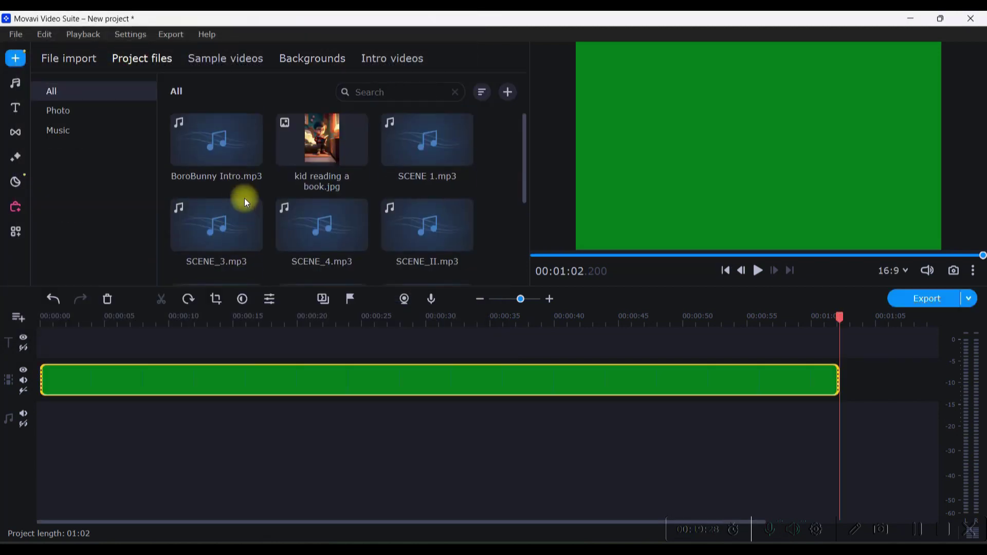
{"action": "left_click_drag", "start_coordinate": [447, 134], "coordinate": [34, 410]}
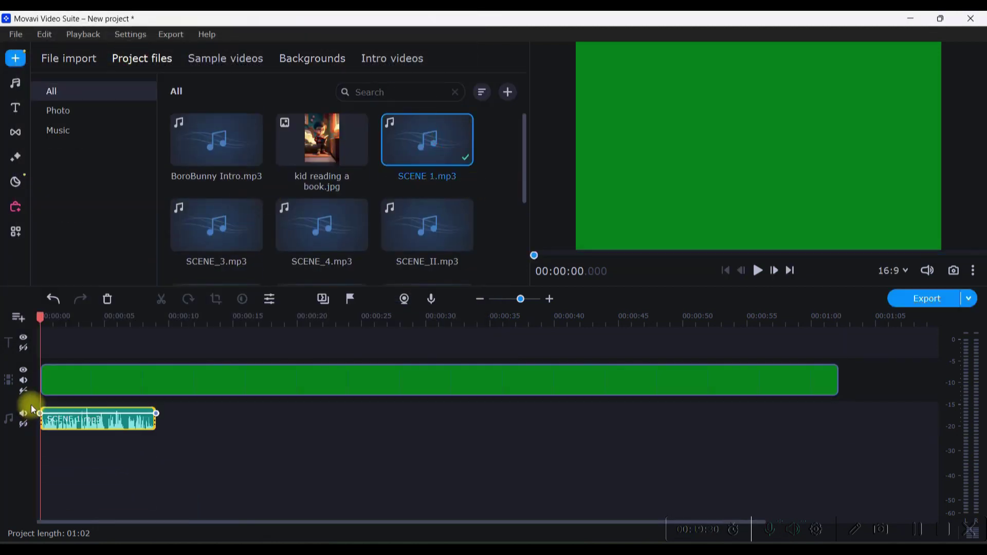
{"action": "left_click_drag", "start_coordinate": [315, 227], "coordinate": [216, 419]}
{"action": "scroll", "coordinate": [224, 224], "scroll_direction": "down", "scroll_amount": 2}
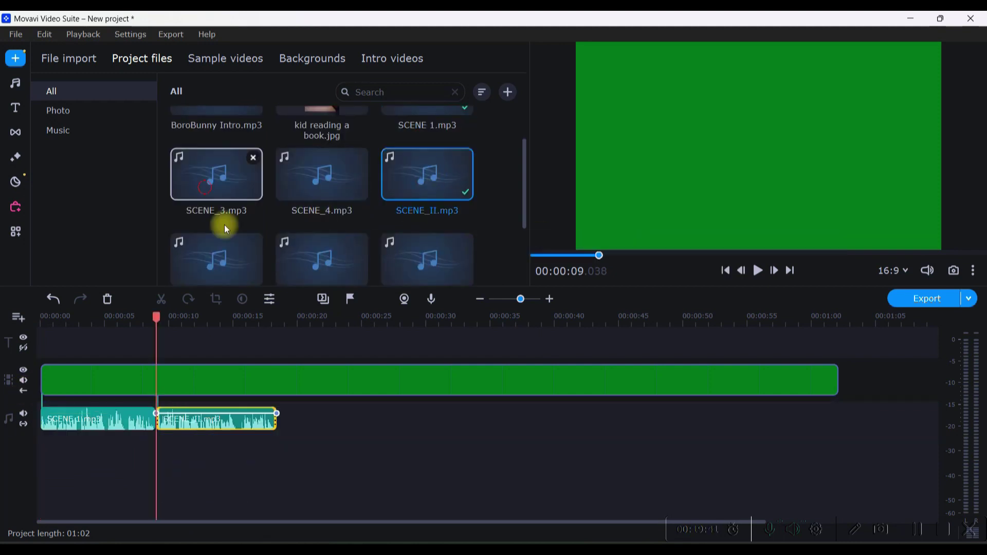
{"action": "left_click_drag", "start_coordinate": [225, 224], "coordinate": [329, 419]}
{"action": "scroll", "coordinate": [316, 220], "scroll_direction": "down", "scroll_amount": 2}
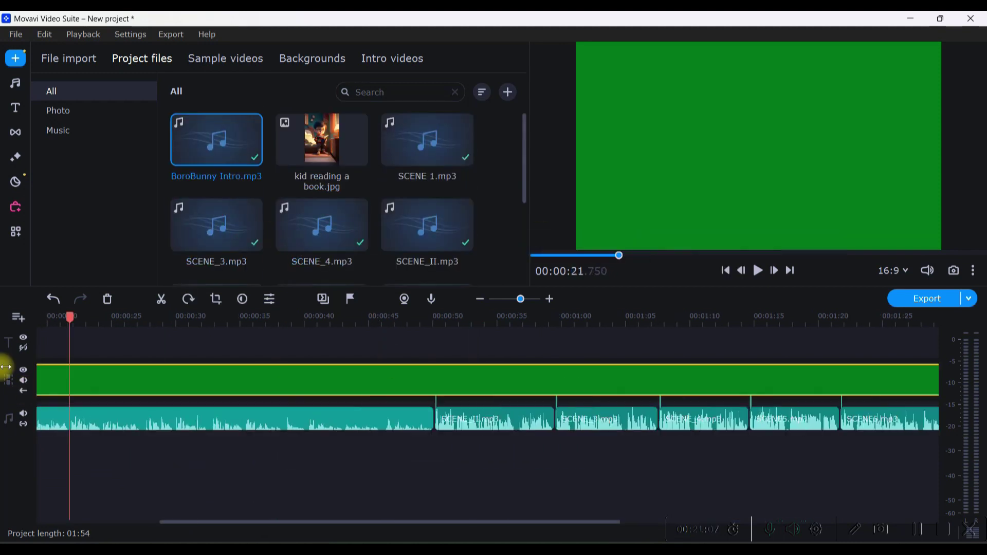
{"action": "key", "text": "Home"}
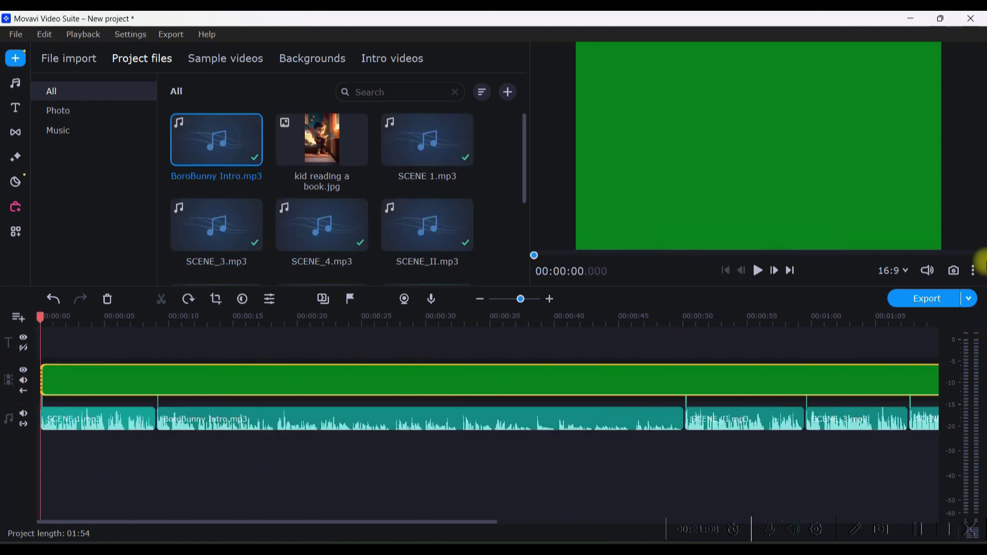
{"action": "left_click", "coordinate": [929, 300]}
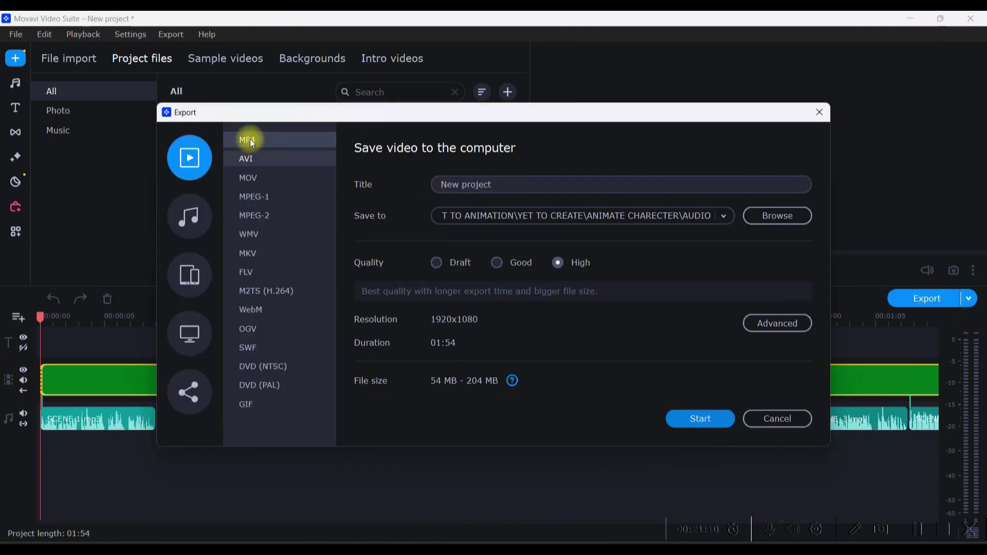
Step: Keep the AUDIO folder as destination, start the 1920x1080 High-quality MP4 export, then go to VEED
{"action": "left_click", "coordinate": [529, 186]}
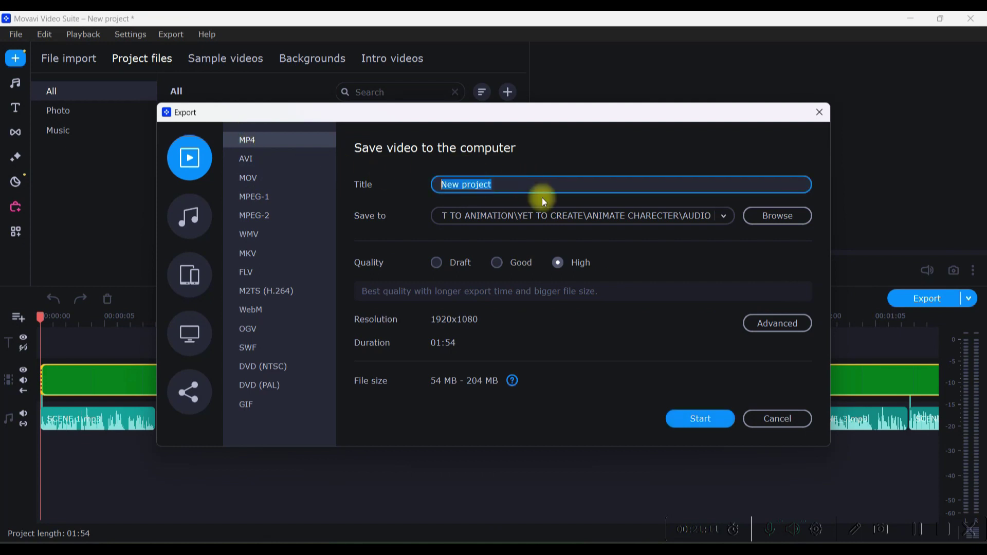
{"action": "left_click", "coordinate": [778, 216]}
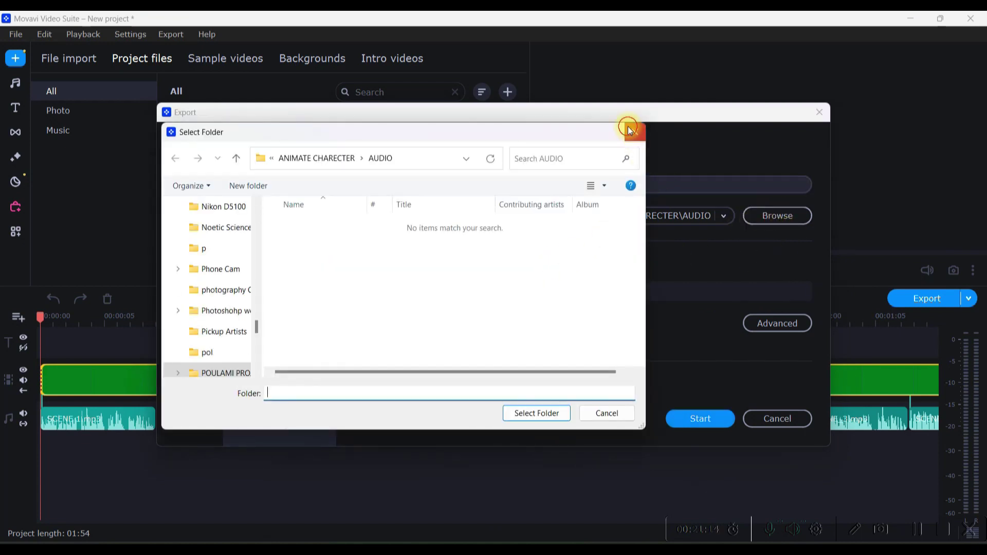
{"action": "left_click", "coordinate": [630, 130]}
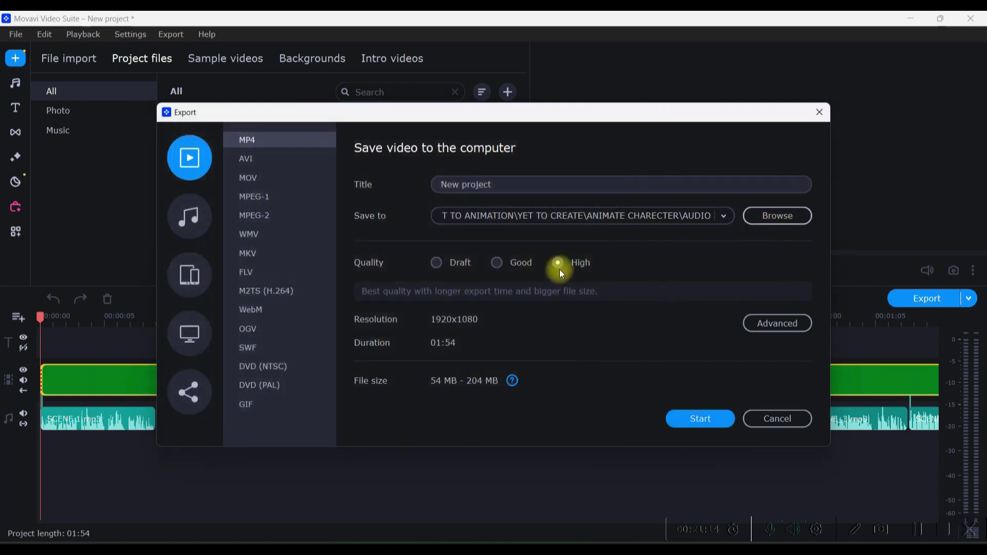
{"action": "left_click", "coordinate": [711, 421]}
{"action": "left_click", "coordinate": [529, 479]}
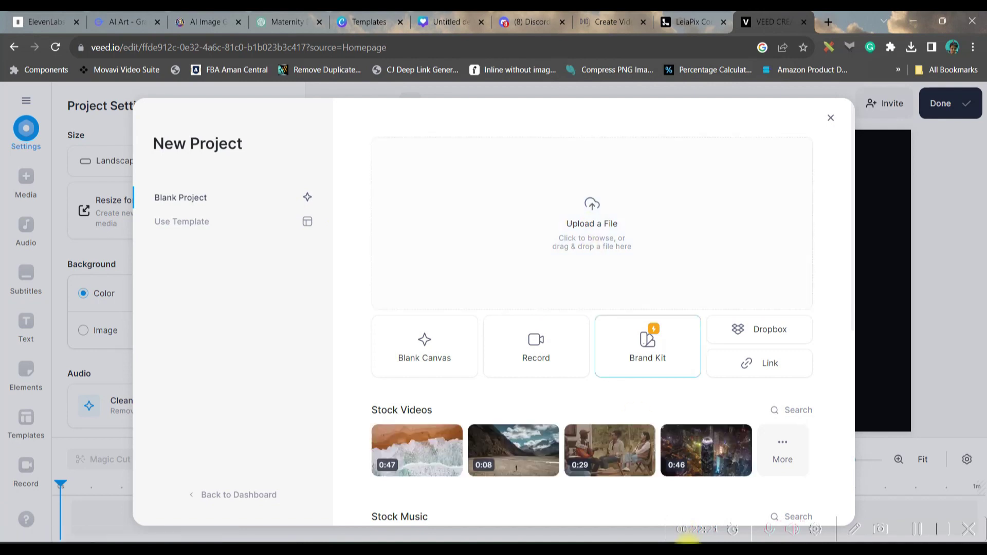
Step: Drag SUBTITLE AUDIO from the AUDIO folder into VEED's Upload a File area
{"action": "mouse_move", "coordinate": [678, 540]}
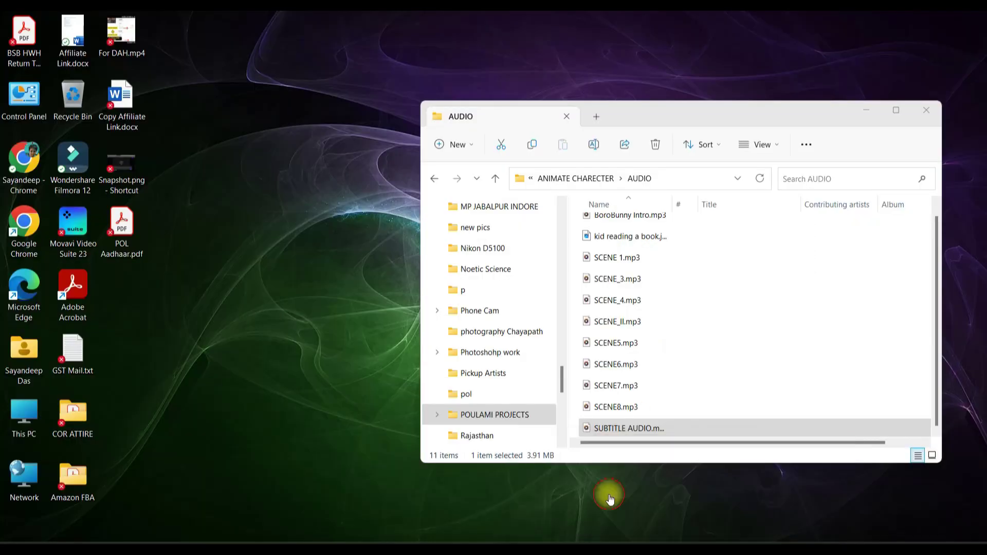
{"action": "left_click", "coordinate": [609, 494]}
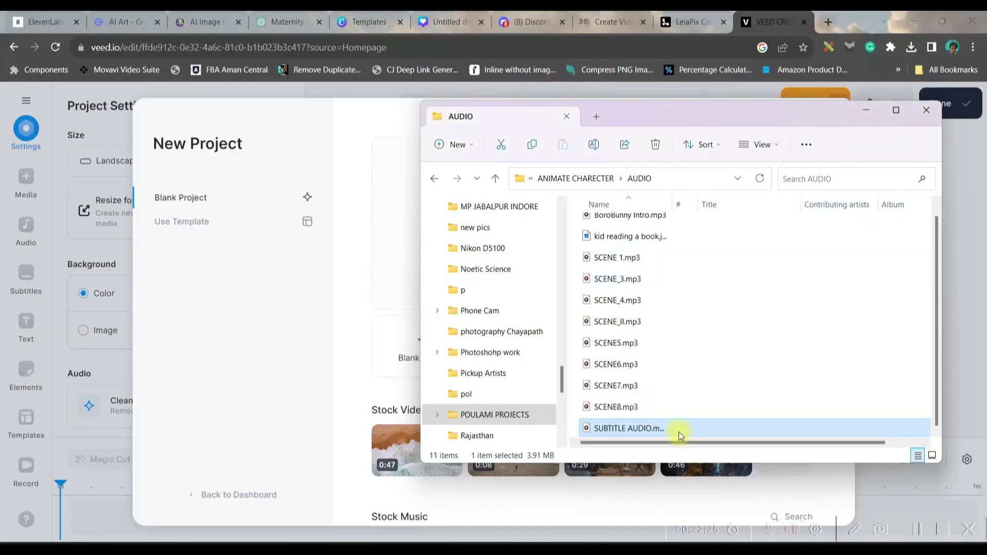
{"action": "left_click_drag", "start_coordinate": [679, 432], "coordinate": [617, 221]}
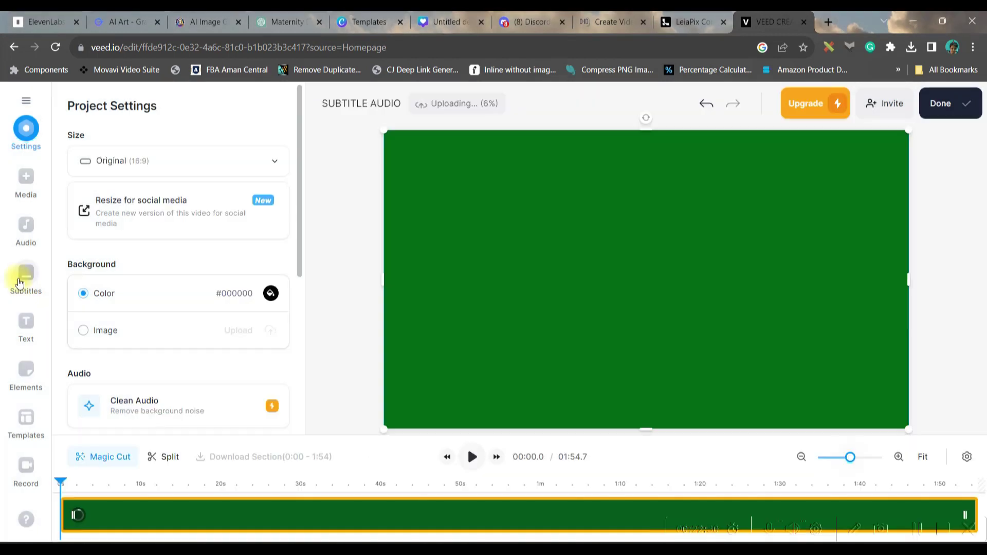
Step: Choose AUTO Subtitle and set English as the spoken language
{"action": "left_click", "coordinate": [50, 281]}
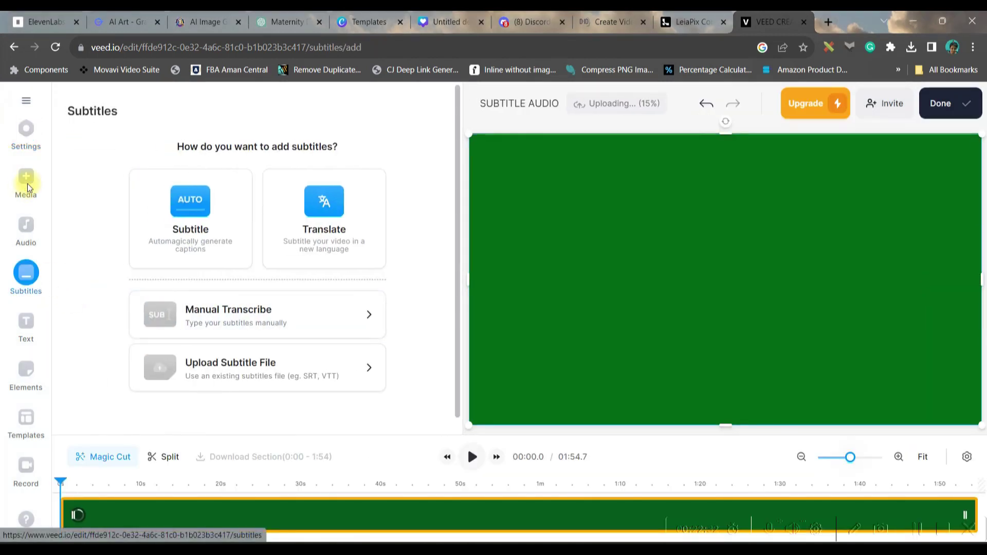
{"action": "left_click", "coordinate": [197, 215]}
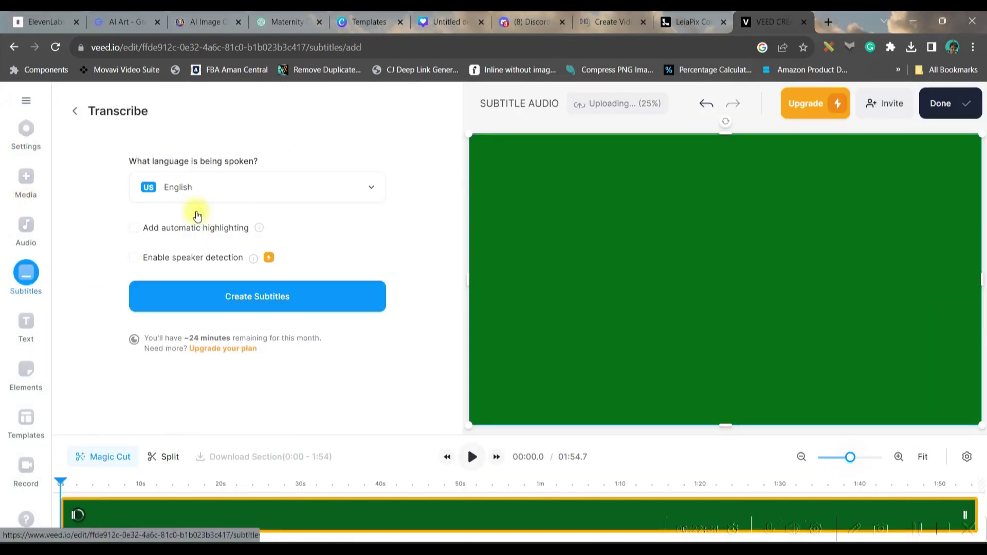
{"action": "left_click", "coordinate": [231, 183]}
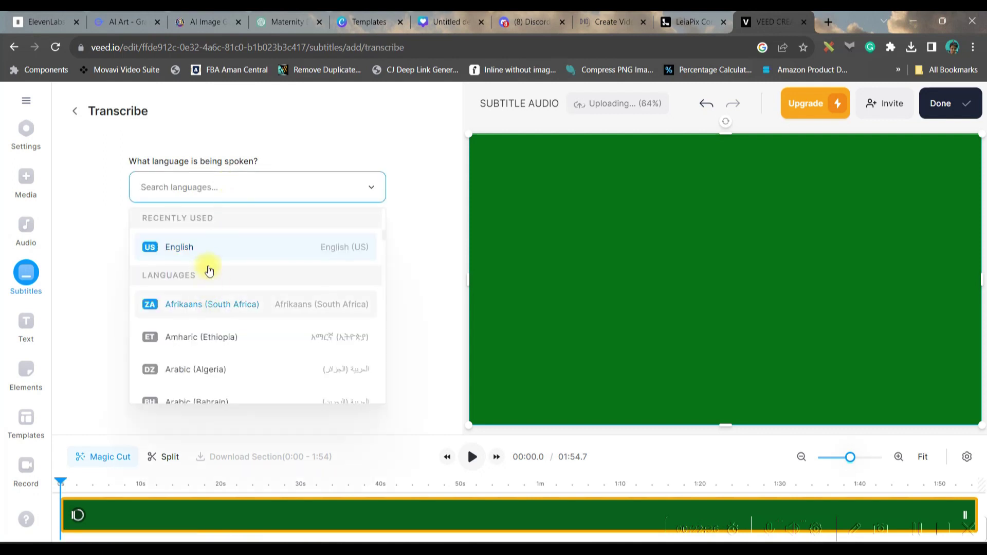
{"action": "scroll", "coordinate": [210, 320], "scroll_direction": "down", "scroll_amount": 5}
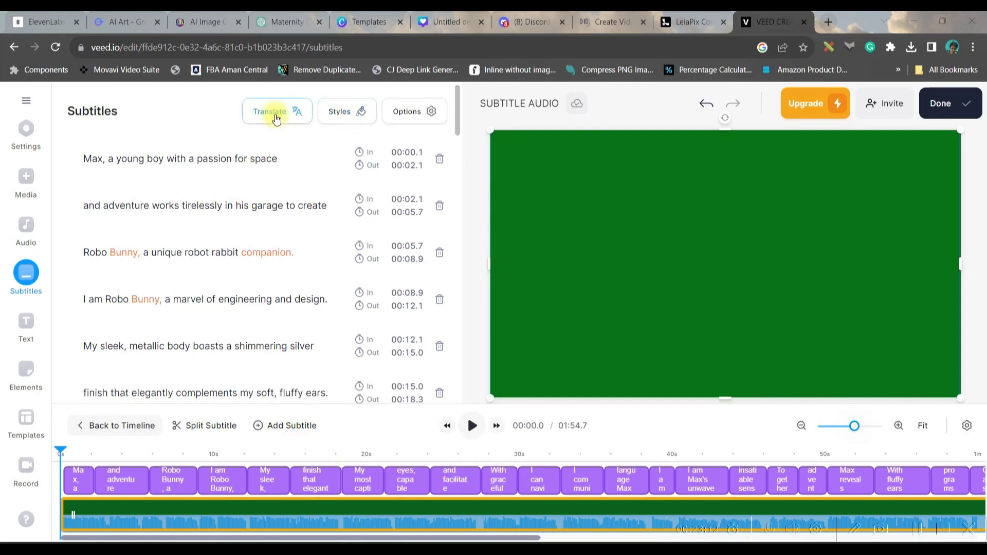
Step: Browse the subtitle translation languages, then return to the subtitles
{"action": "left_click", "coordinate": [276, 118]}
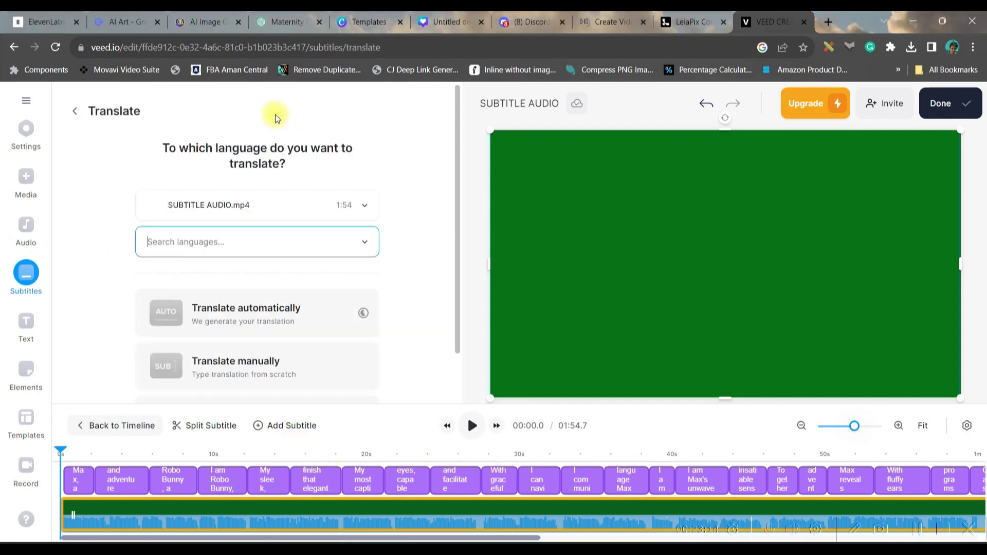
{"action": "left_click", "coordinate": [368, 247]}
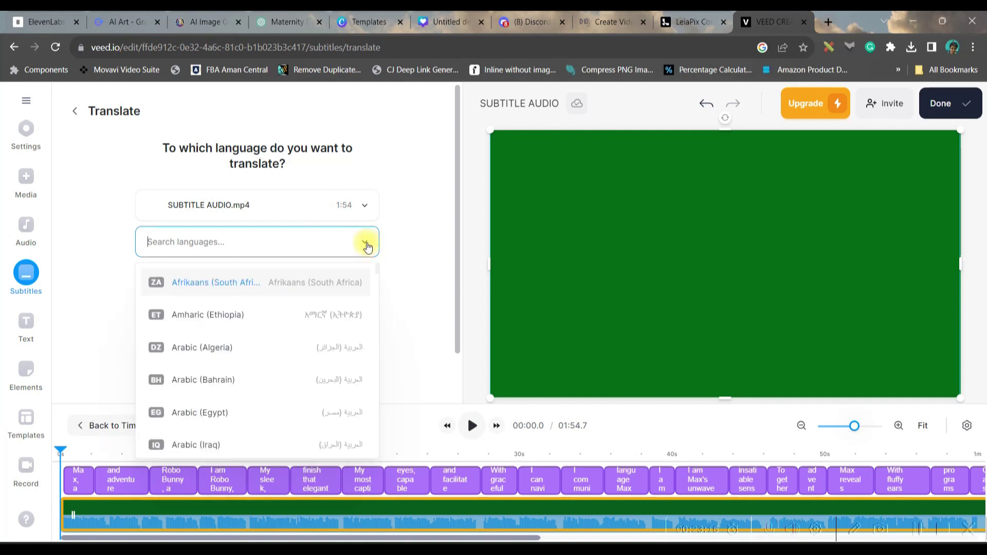
{"action": "scroll", "coordinate": [226, 411], "scroll_direction": "down", "scroll_amount": 5}
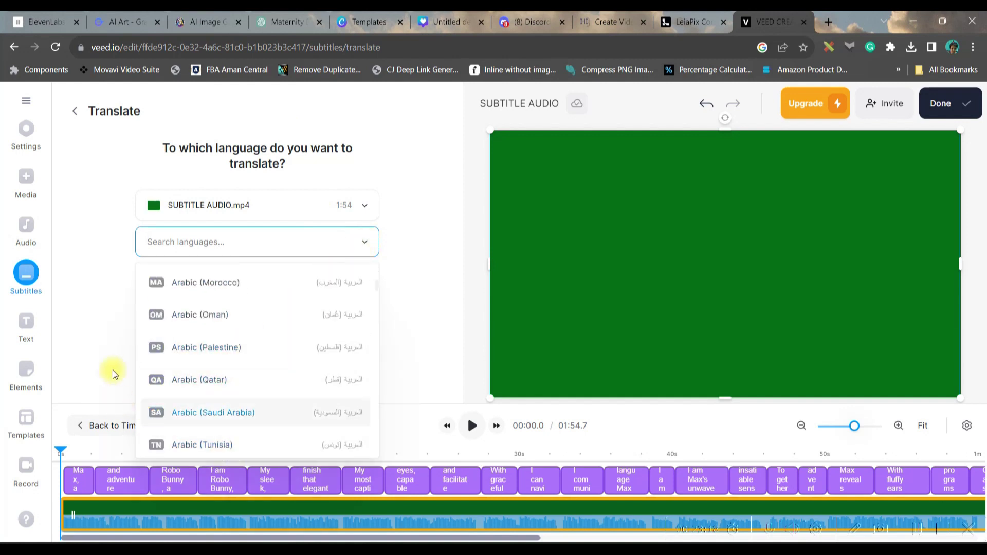
{"action": "scroll", "coordinate": [154, 332], "scroll_direction": "down", "scroll_amount": 10}
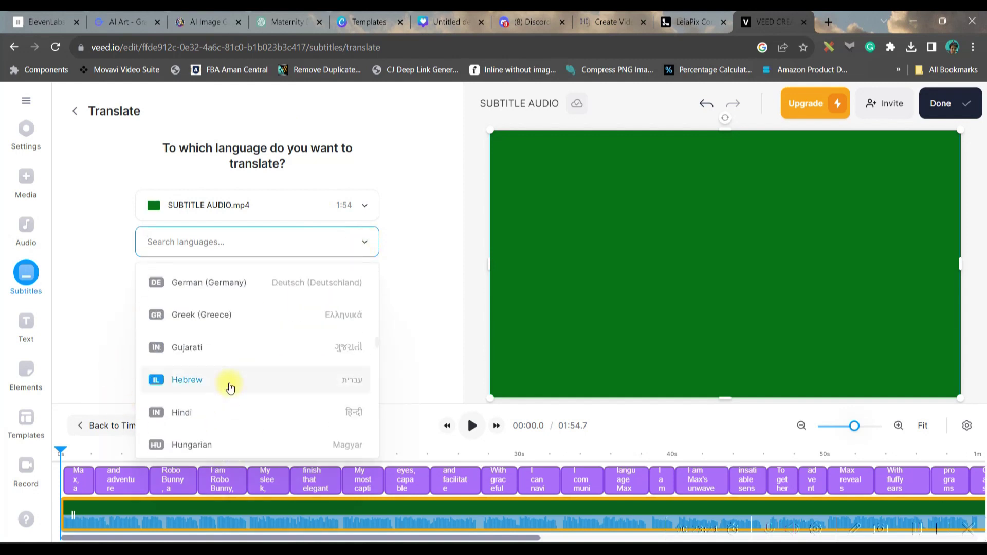
{"action": "left_click", "coordinate": [74, 111]}
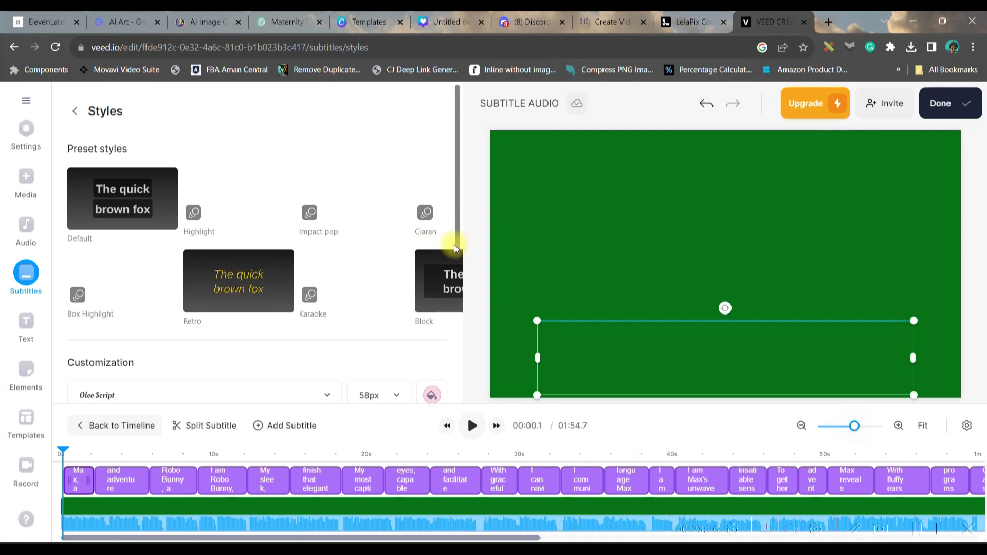
Step: Give the subtitles the Box Highlight animation after briefly trying Flip Clock
{"action": "scroll", "coordinate": [454, 244], "scroll_direction": "down", "scroll_amount": 5}
{"action": "left_click", "coordinate": [170, 368]}
{"action": "left_click", "coordinate": [267, 194]}
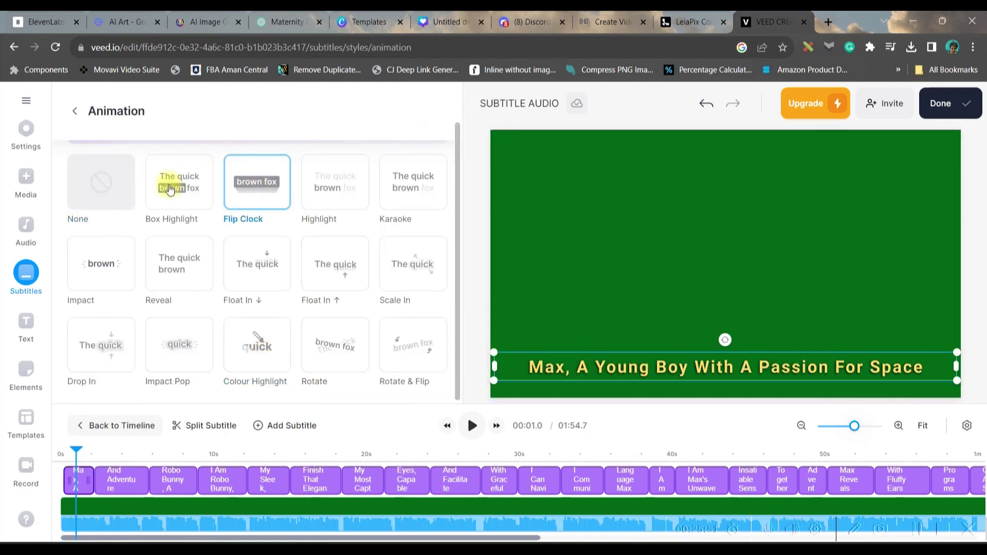
{"action": "left_click", "coordinate": [170, 189]}
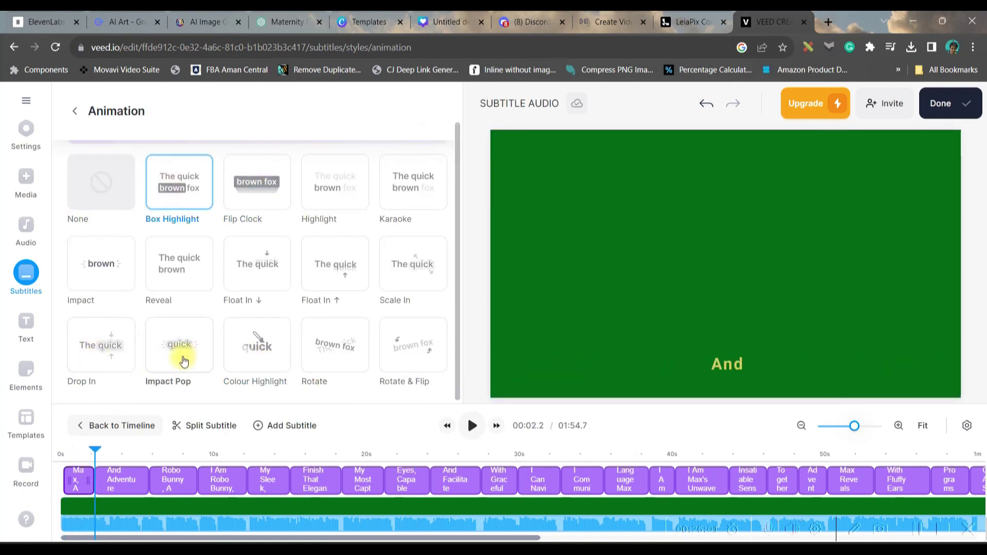
{"action": "left_click", "coordinate": [92, 114]}
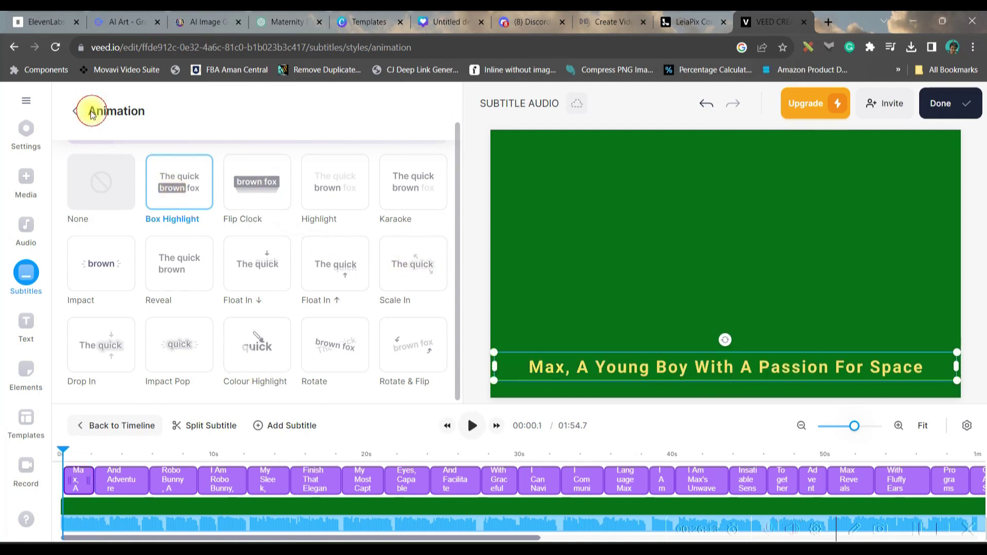
Step: Export the subtitled video and download it as a free MP4
{"action": "left_click", "coordinate": [951, 102]}
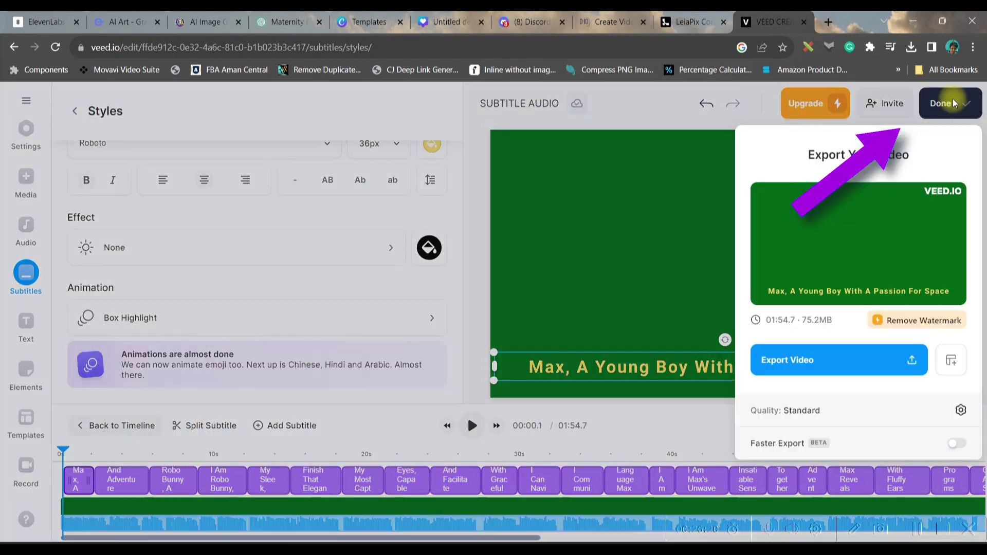
{"action": "left_click", "coordinate": [837, 362]}
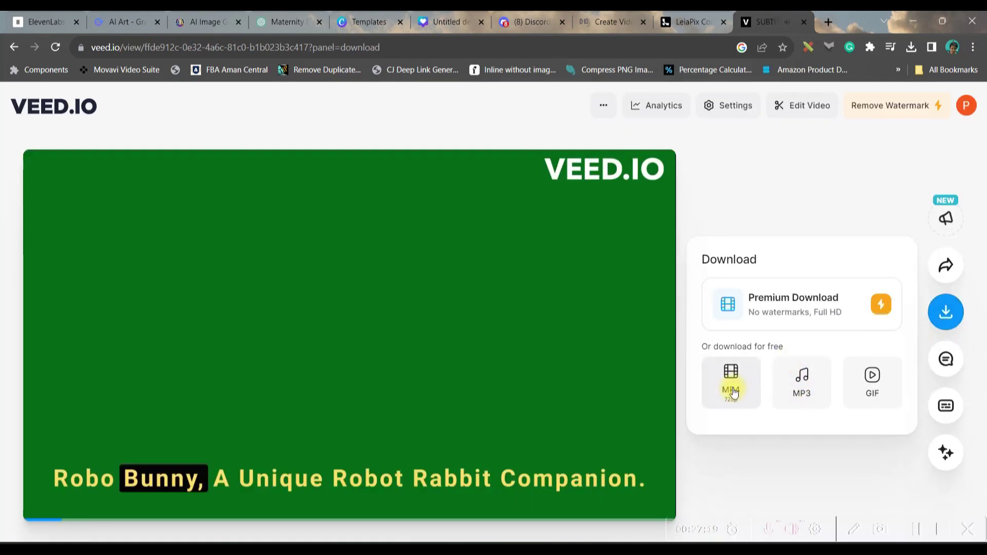
{"action": "left_click", "coordinate": [733, 387]}
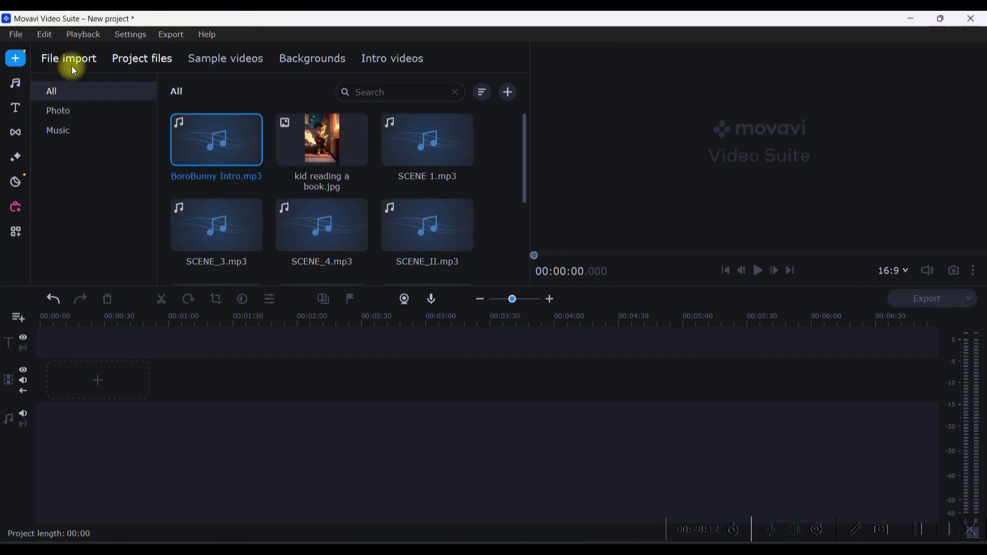
Step: Import the whole VIDEO CLIPS folder into the Movavi project
{"action": "left_click", "coordinate": [73, 67]}
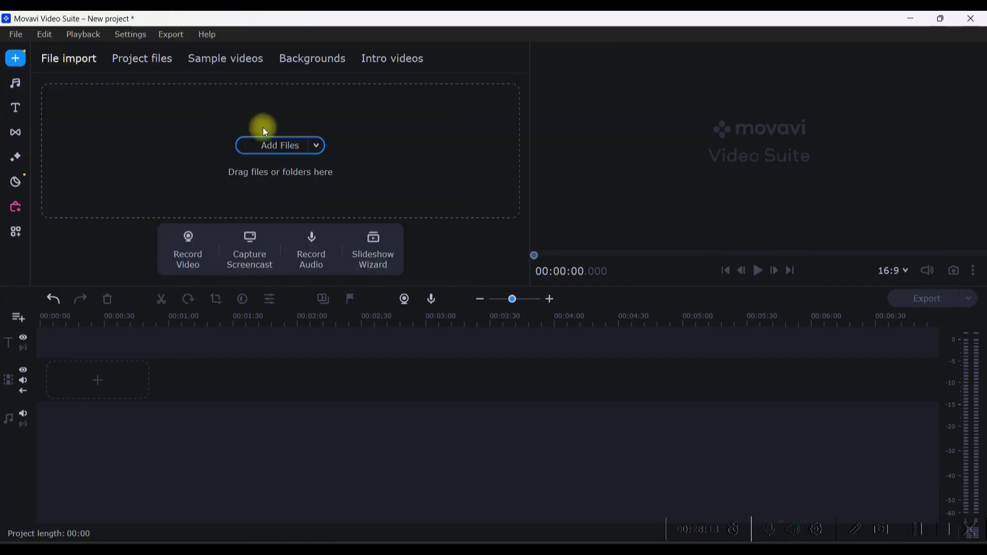
{"action": "left_click", "coordinate": [316, 146]}
{"action": "left_click", "coordinate": [368, 170]}
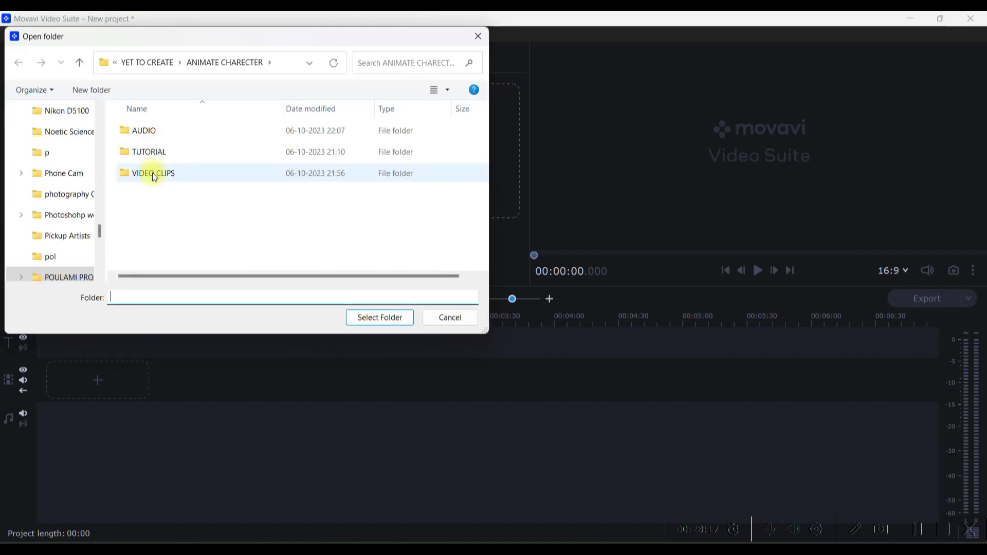
{"action": "left_click", "coordinate": [155, 178]}
{"action": "key", "text": "Return"}
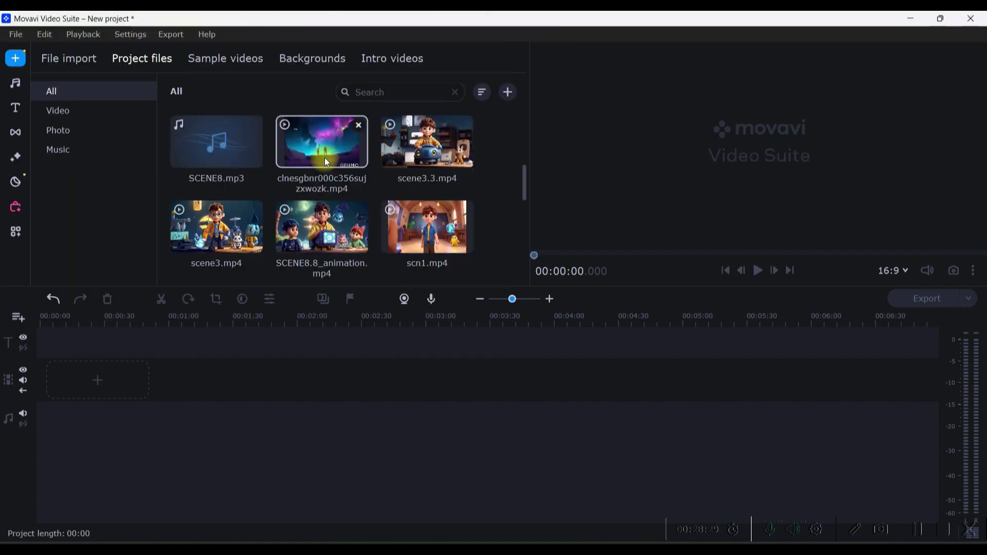
{"action": "scroll", "coordinate": [288, 208], "scroll_direction": "down", "scroll_amount": 2}
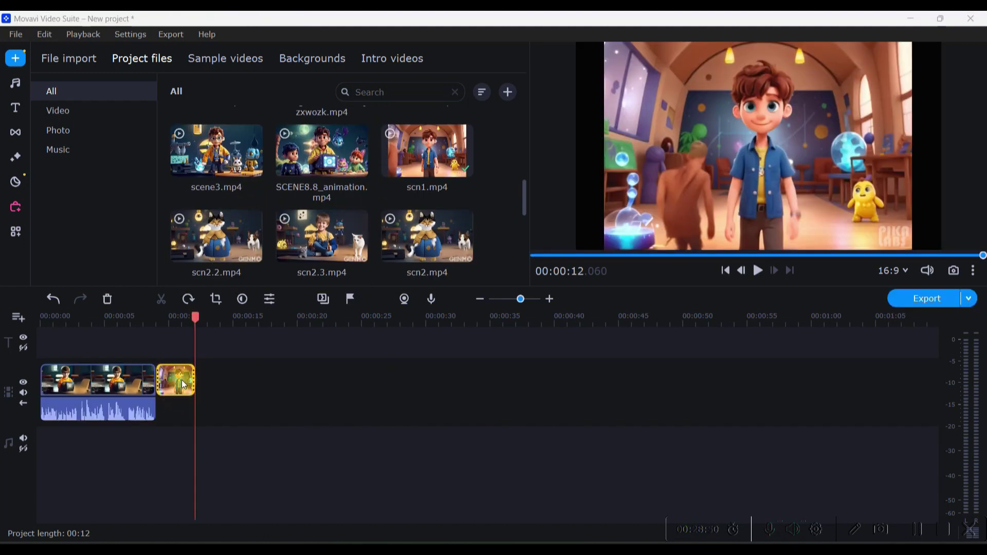
Step: Clone the scn1 clip, place the copy after the second clip, set it to Reverse, and preview
{"action": "right_click", "coordinate": [177, 387]}
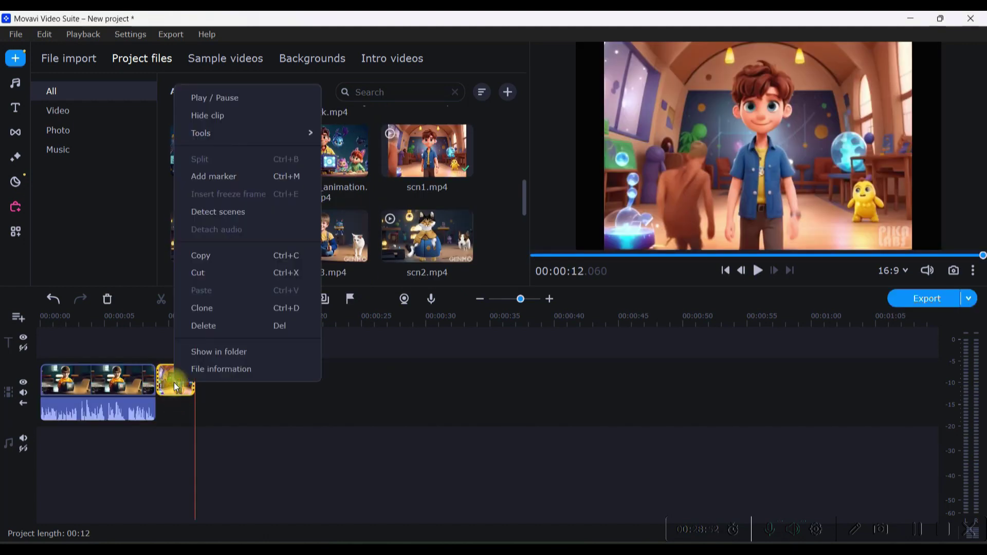
{"action": "left_click", "coordinate": [214, 308]}
{"action": "left_click_drag", "start_coordinate": [184, 375], "coordinate": [223, 421]}
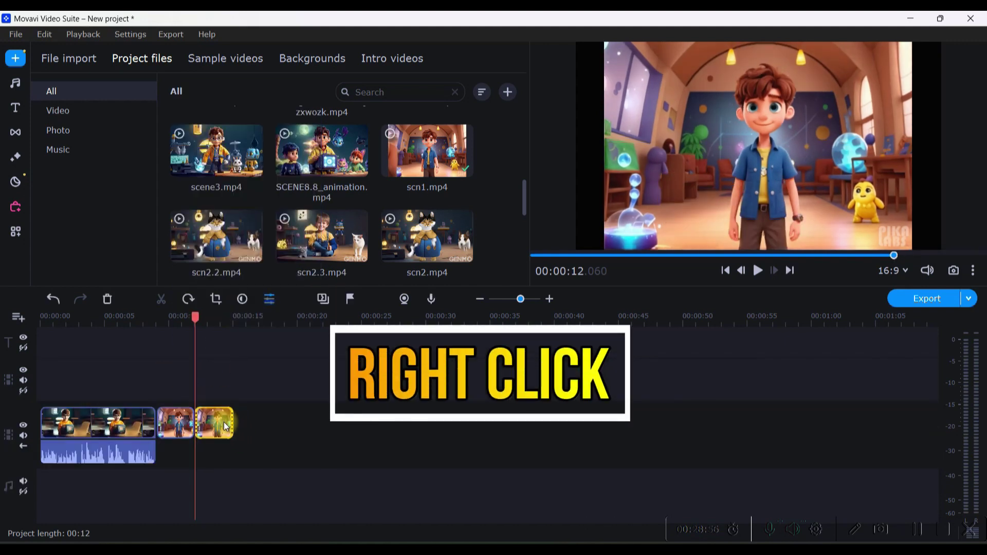
{"action": "left_click", "coordinate": [215, 427]}
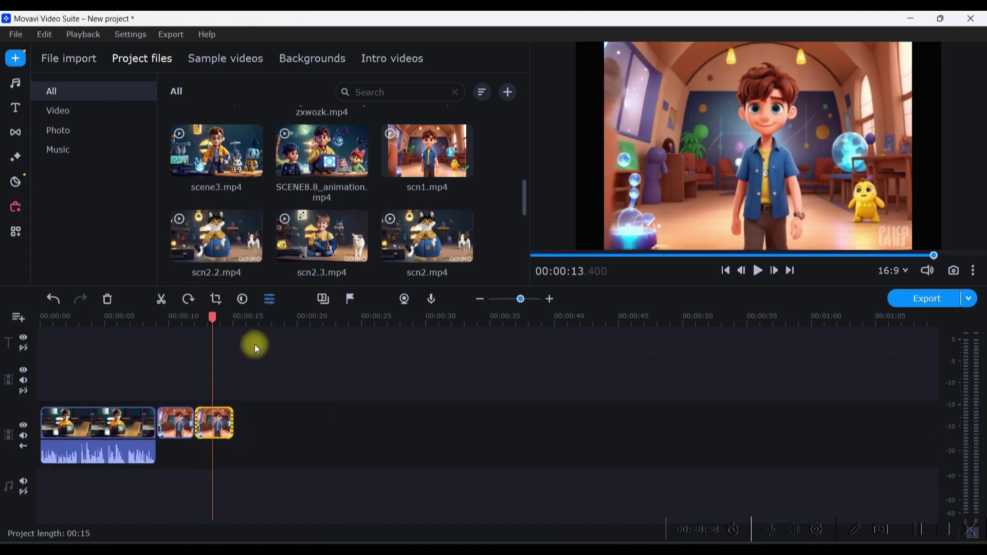
{"action": "left_click", "coordinate": [270, 300]}
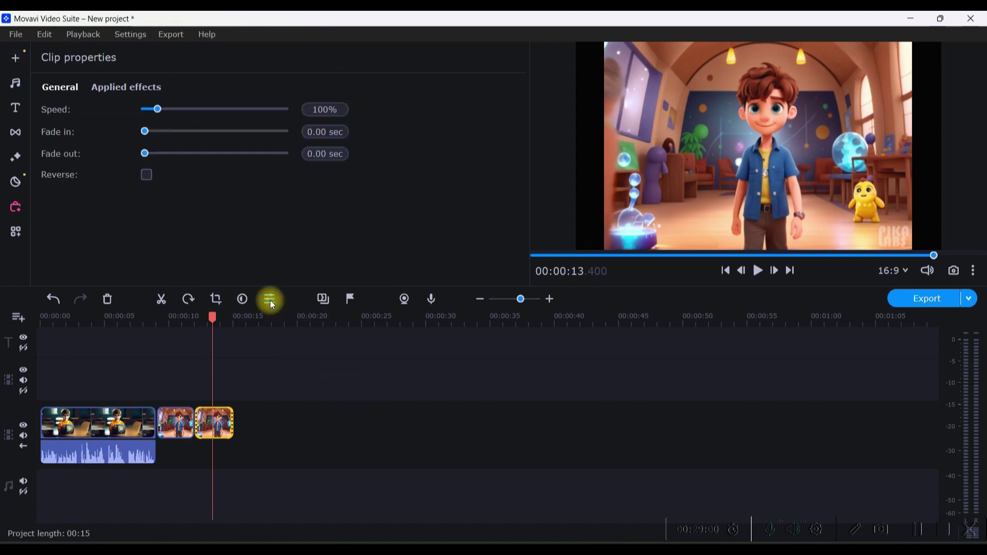
{"action": "left_click", "coordinate": [147, 175]}
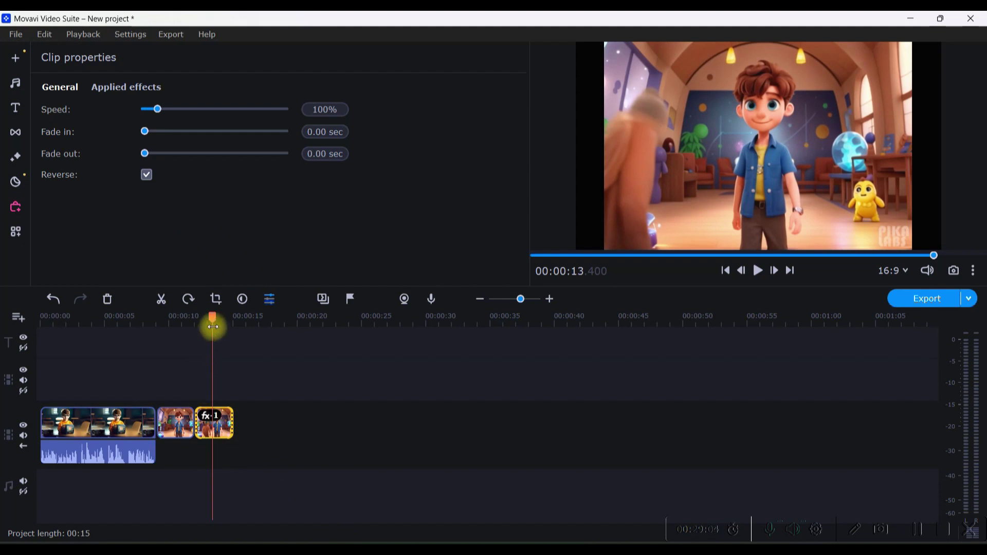
{"action": "mouse_move", "coordinate": [211, 324]}
{"action": "left_mouse_down"}
{"action": "mouse_move", "coordinate": [139, 341]}
{"action": "mouse_move", "coordinate": [157, 337]}
{"action": "left_mouse_up"}
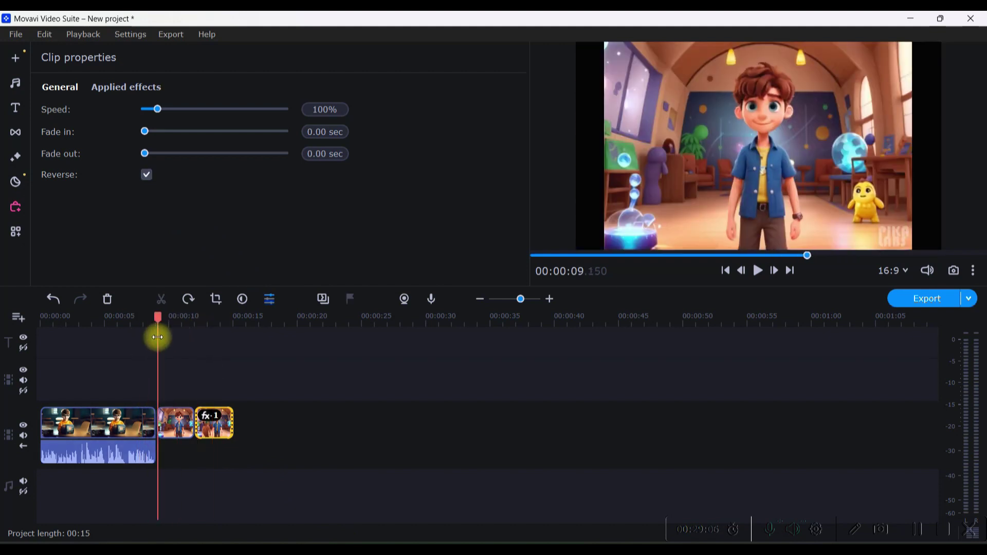
{"action": "left_click", "coordinate": [760, 271]}
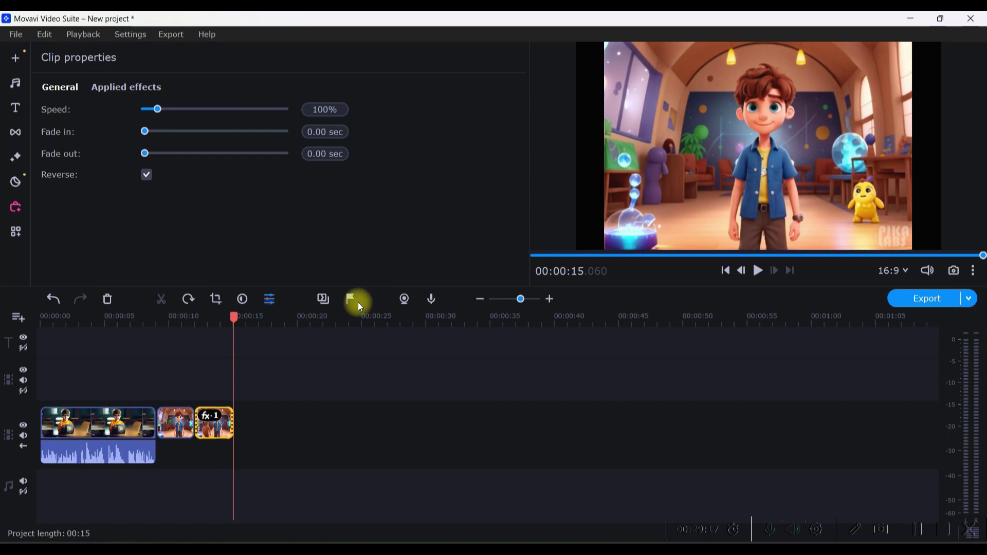
Step: Duplicate the reversed clip after itself, untick Reverse so it plays forwards, and preview
{"action": "right_click", "coordinate": [213, 436]}
{"action": "left_click", "coordinate": [246, 360]}
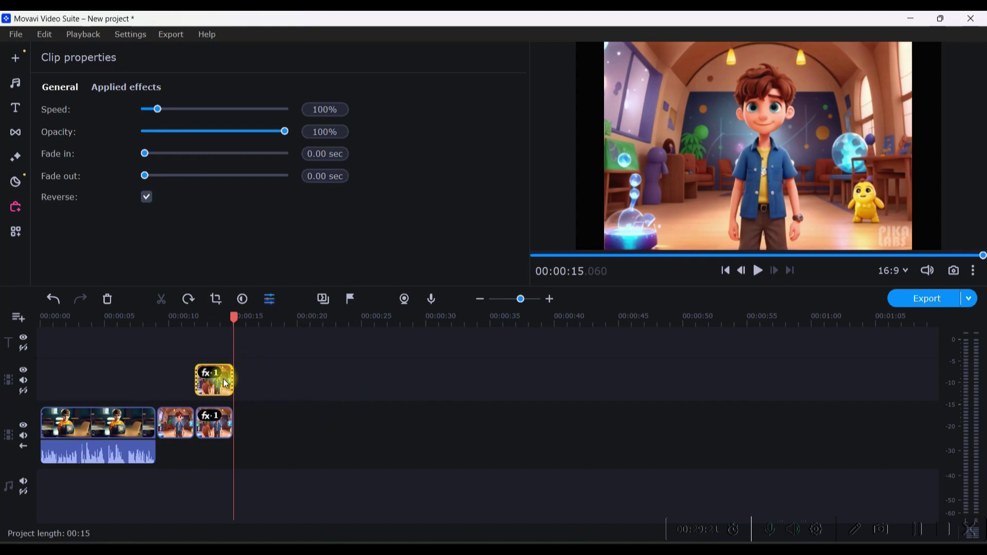
{"action": "left_click_drag", "start_coordinate": [225, 382], "coordinate": [258, 424]}
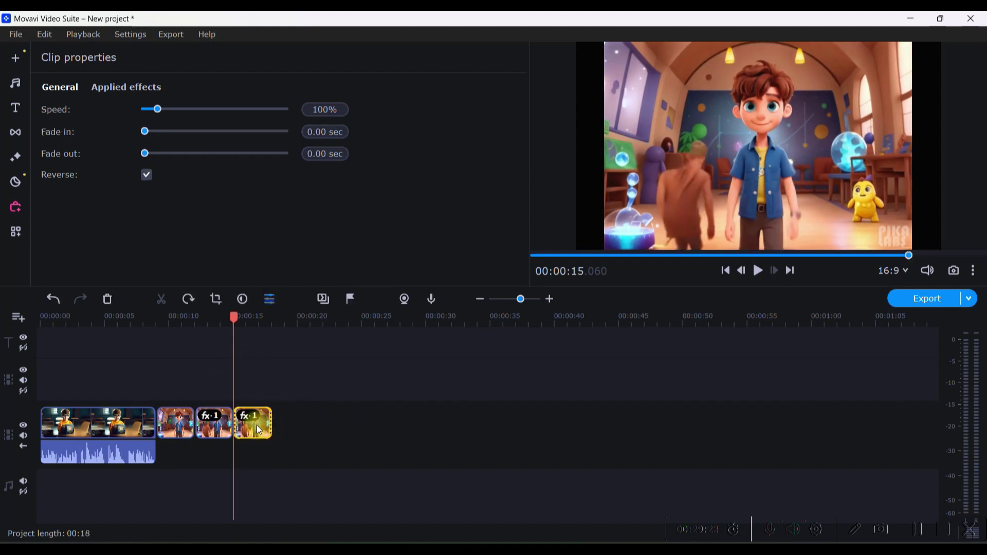
{"action": "right_click", "coordinate": [257, 426]}
{"action": "left_click", "coordinate": [184, 207]}
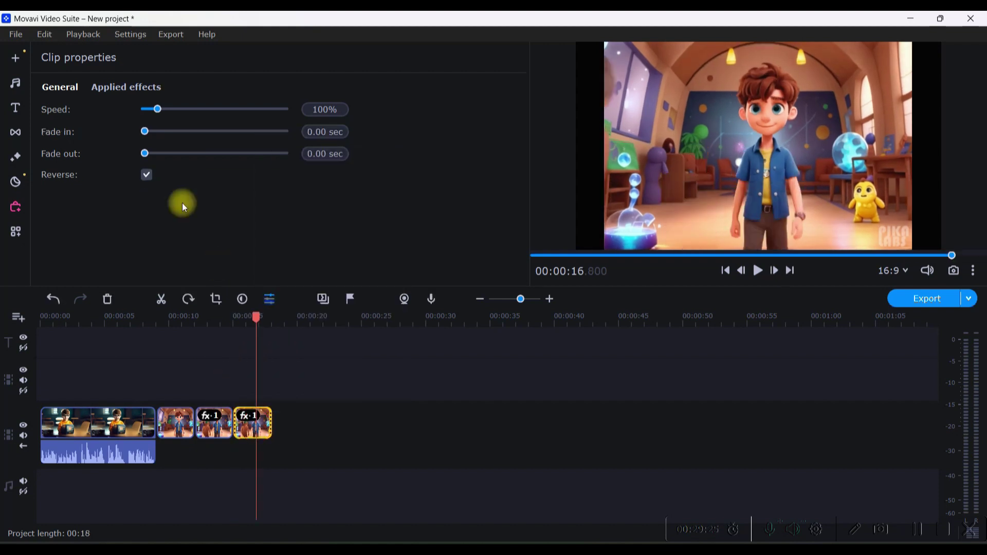
{"action": "left_click", "coordinate": [145, 175]}
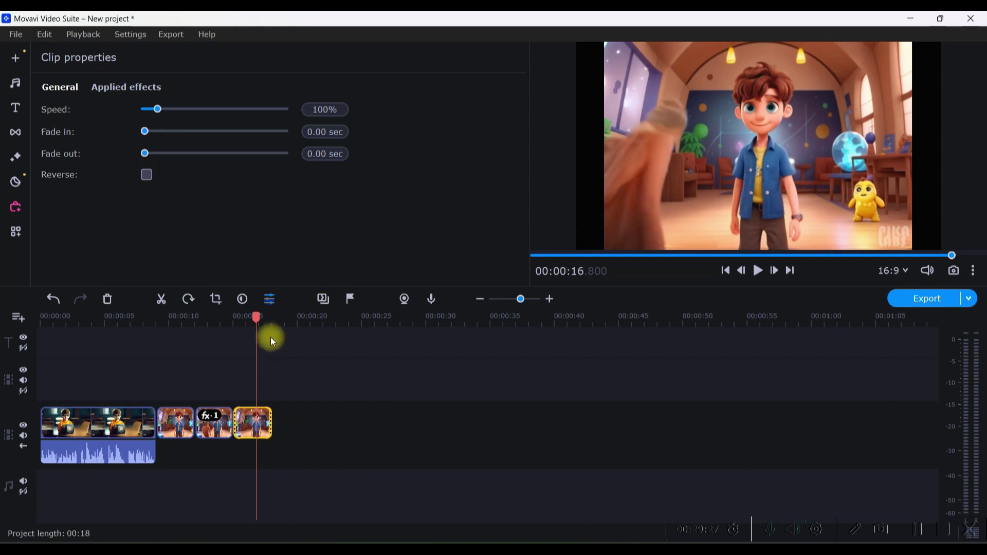
{"action": "left_click", "coordinate": [148, 330]}
{"action": "left_click", "coordinate": [282, 344]}
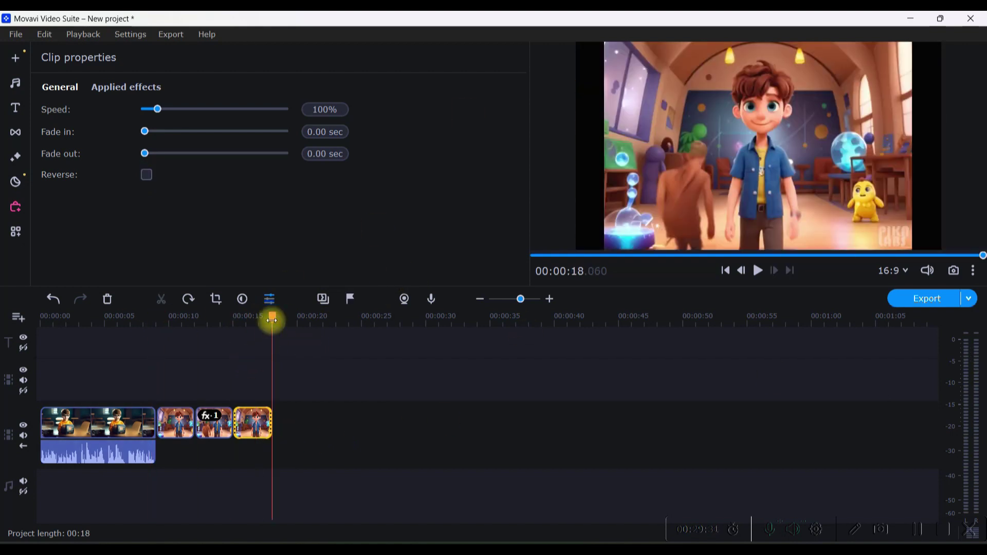
{"action": "left_click_drag", "start_coordinate": [271, 320], "coordinate": [147, 339]}
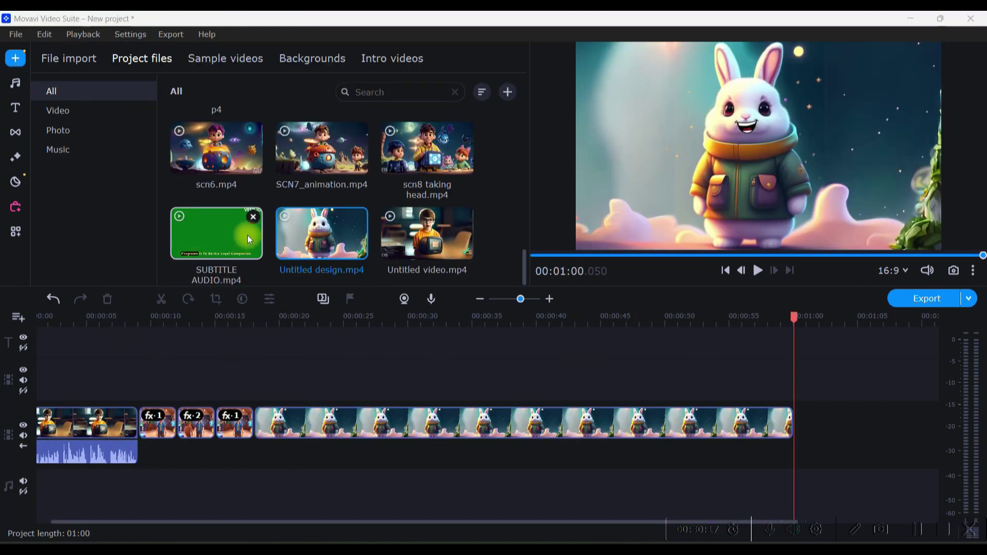
Step: Add a new video track and place SUBTITLE AUDIO.mp4 on it at 0:00
{"action": "left_click", "coordinate": [22, 319]}
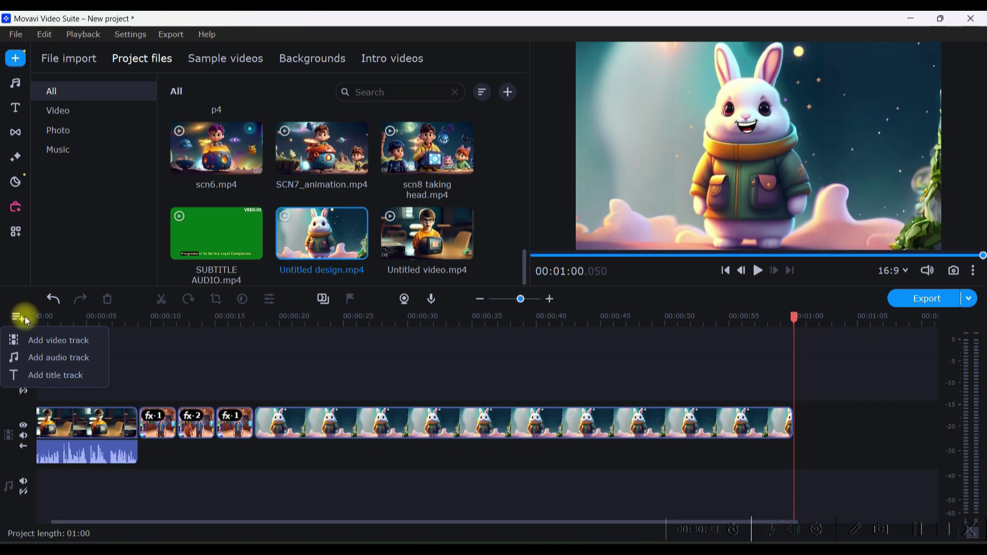
{"action": "left_click", "coordinate": [56, 341]}
{"action": "left_click_drag", "start_coordinate": [177, 250], "coordinate": [36, 398]}
{"action": "left_click", "coordinate": [121, 367]}
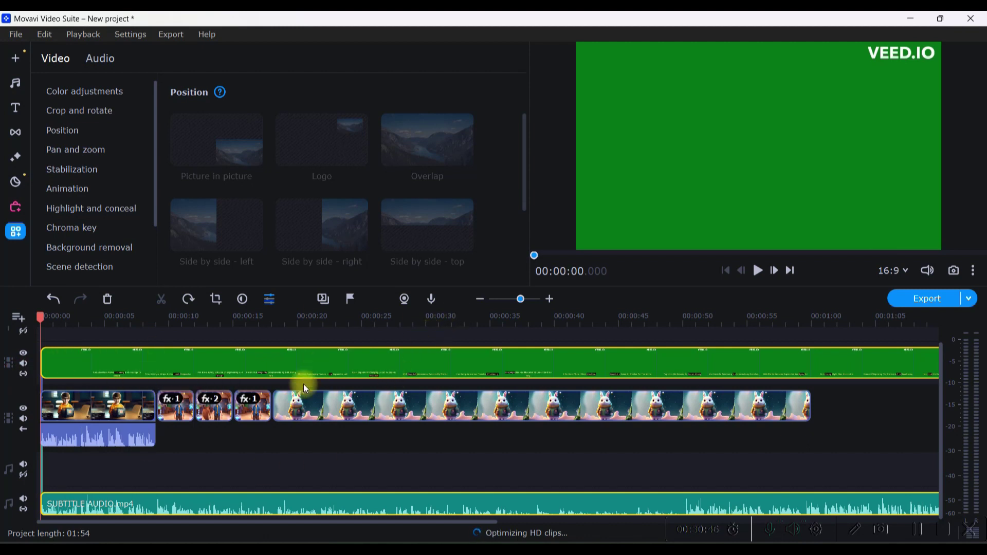
Step: Detach the green subtitle clip's audio and chroma-key out its green background
{"action": "right_click", "coordinate": [113, 366]}
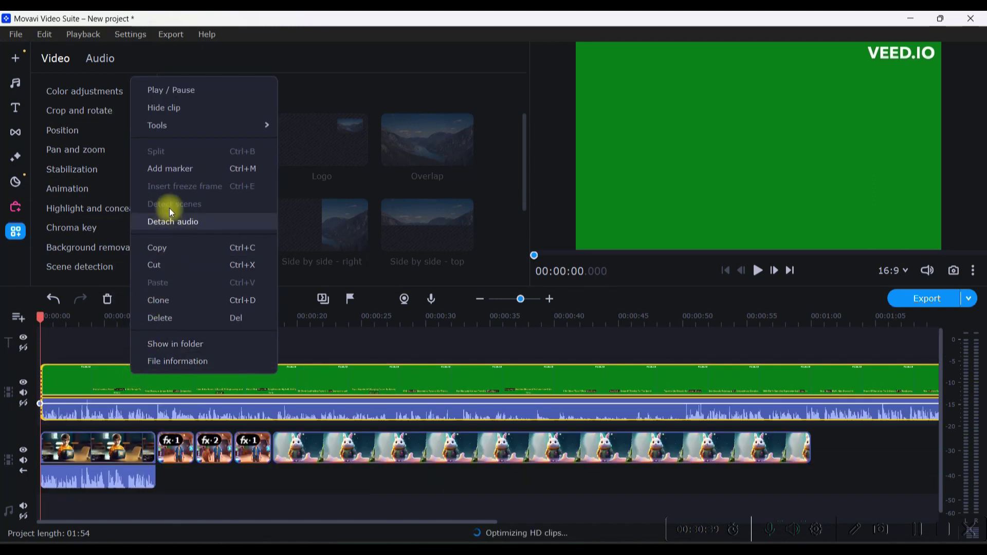
{"action": "left_click", "coordinate": [169, 221]}
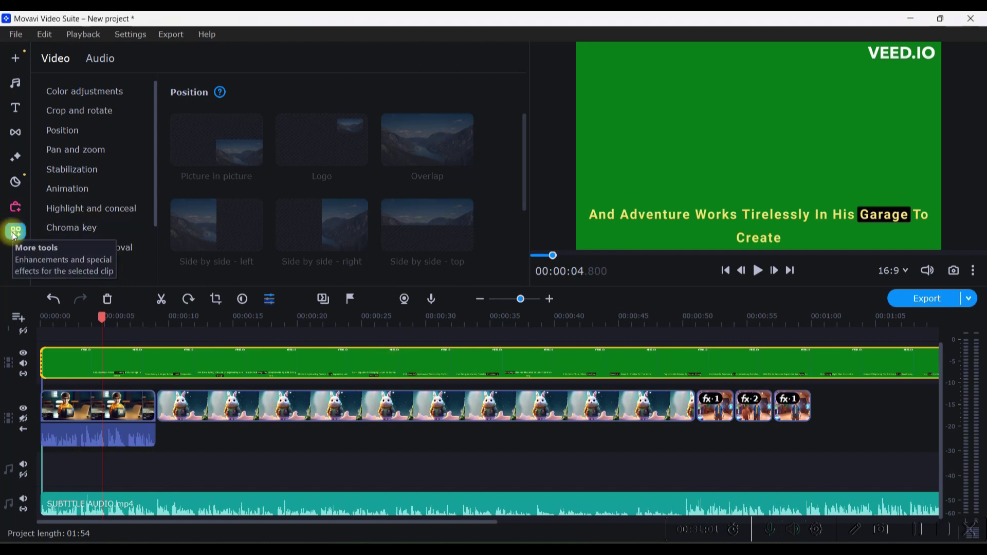
{"action": "left_click", "coordinate": [79, 232]}
{"action": "left_click", "coordinate": [707, 103]}
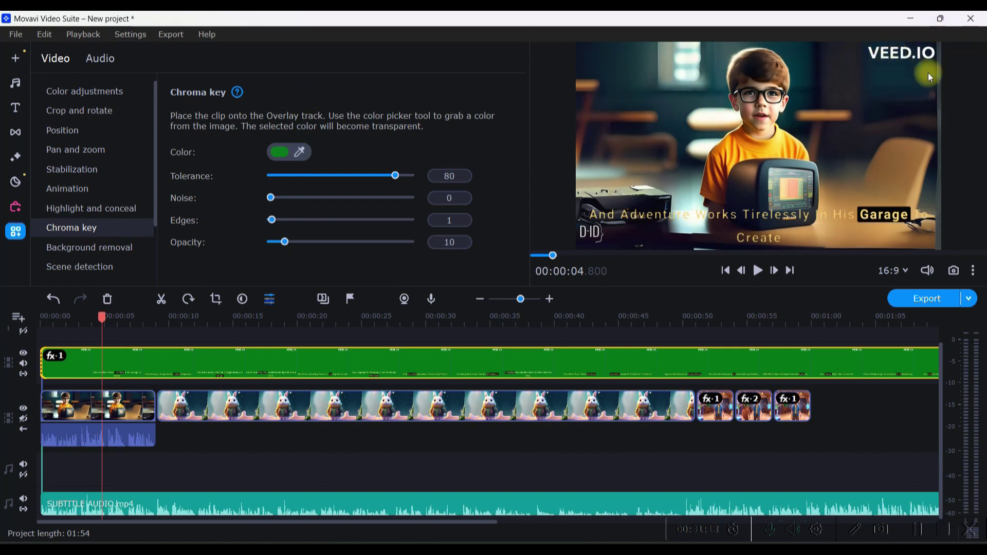
Step: Crop the VEED.IO watermark off the top of the subtitle clip
{"action": "left_click", "coordinate": [216, 299]}
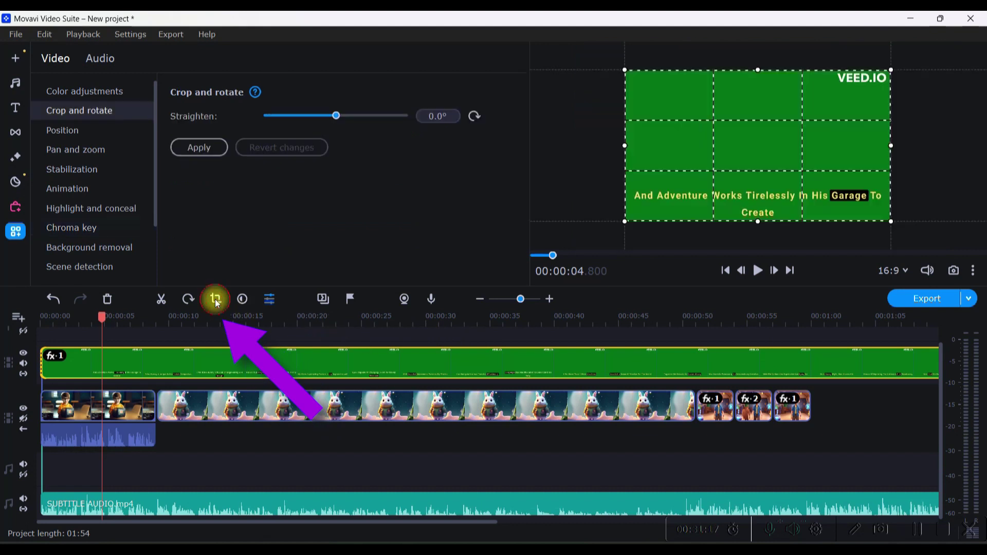
{"action": "left_click_drag", "start_coordinate": [758, 69], "coordinate": [758, 111]}
{"action": "left_click", "coordinate": [199, 147]}
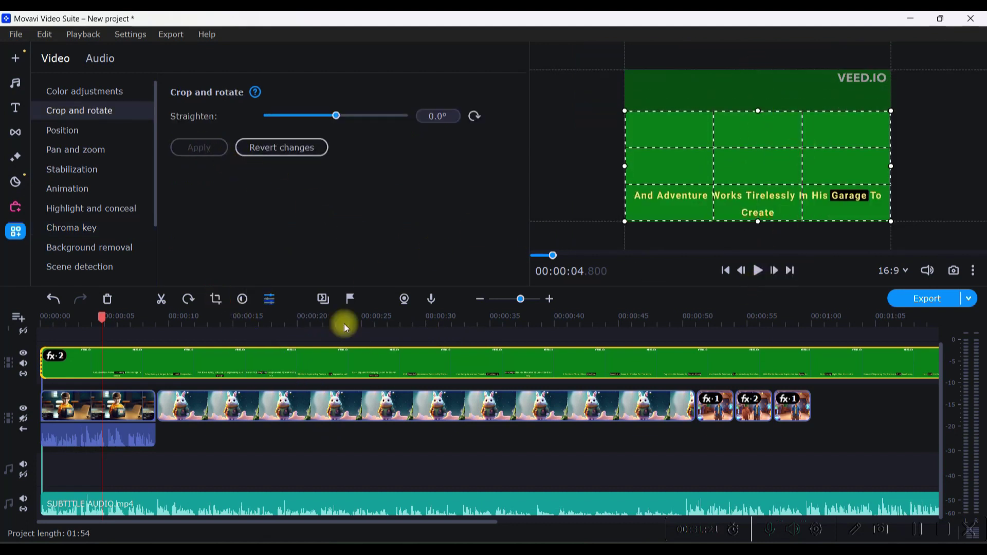
Step: Play from the start to check the subtitles, then move them lower in the frame
{"action": "left_click", "coordinate": [95, 315]}
{"action": "left_click_drag", "start_coordinate": [94, 319], "coordinate": [40, 319]}
{"action": "left_click", "coordinate": [756, 271]}
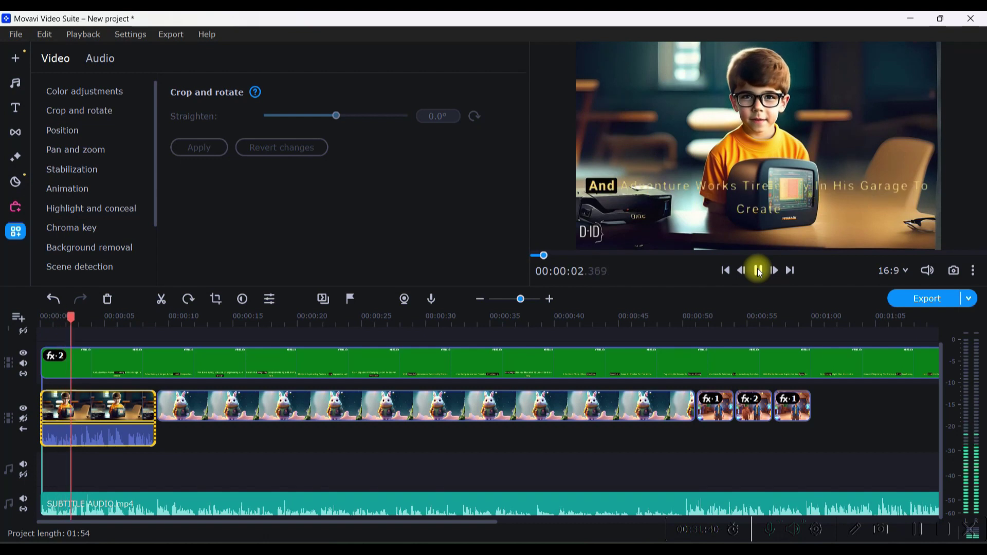
{"action": "left_click", "coordinate": [183, 360]}
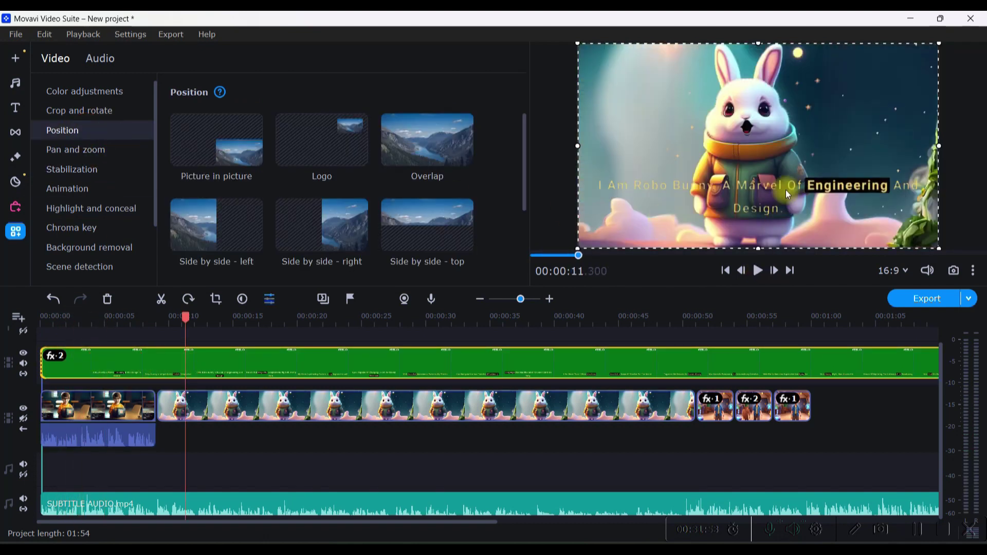
{"action": "left_click_drag", "start_coordinate": [791, 169], "coordinate": [795, 199]}
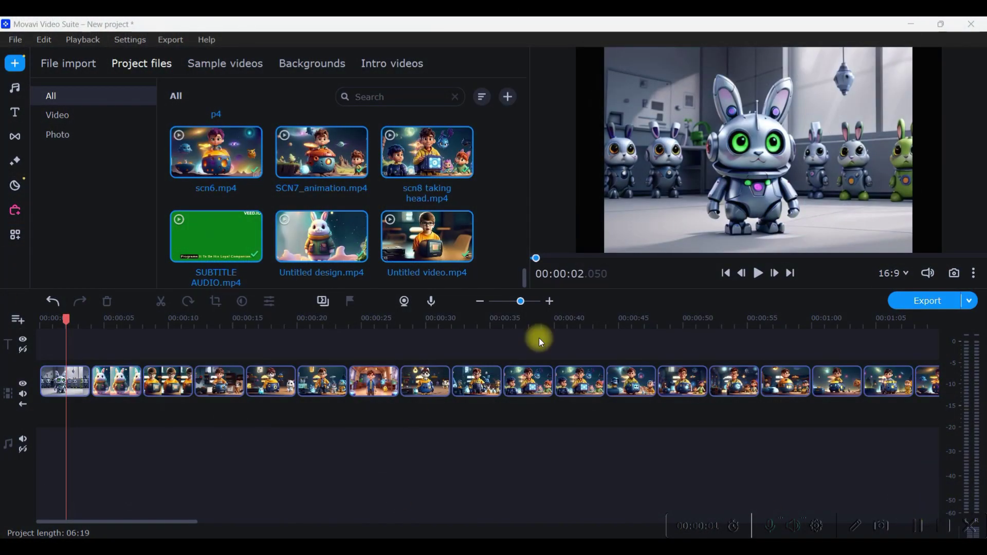
Step: Prepare a High-quality 1920x1080 MP4 export, keeping the current save folder
{"action": "left_click", "coordinate": [927, 302]}
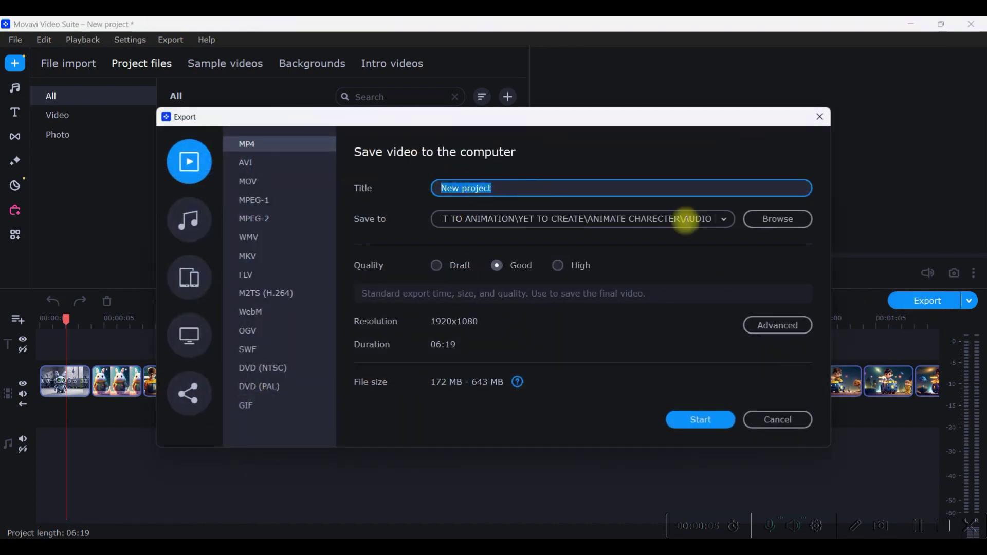
{"action": "left_click", "coordinate": [758, 224]}
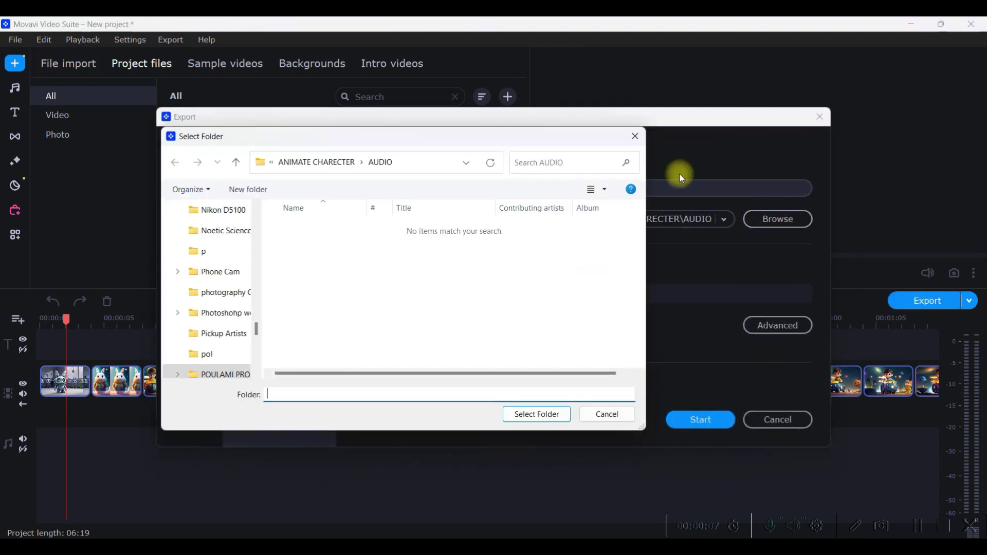
{"action": "left_click", "coordinate": [636, 135]}
{"action": "left_click", "coordinate": [559, 266]}
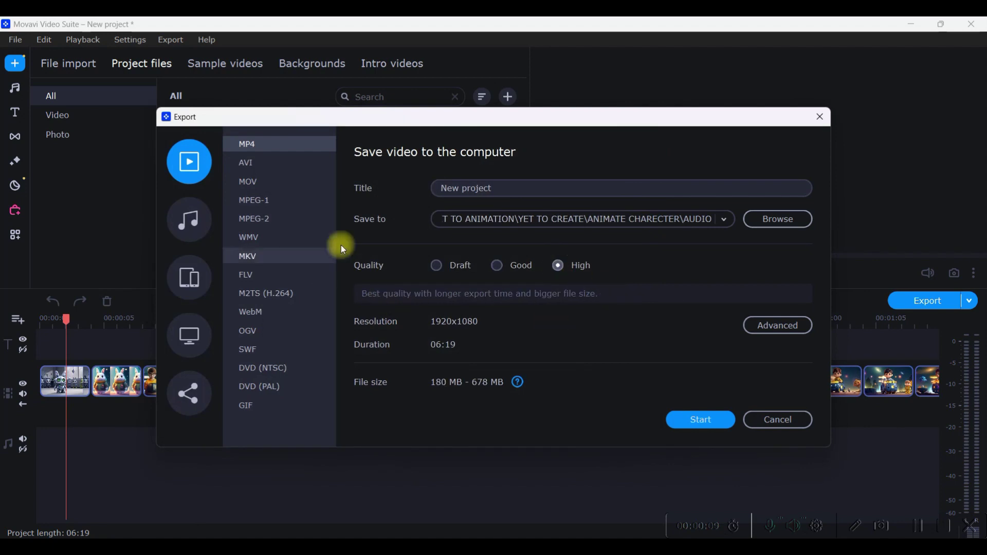